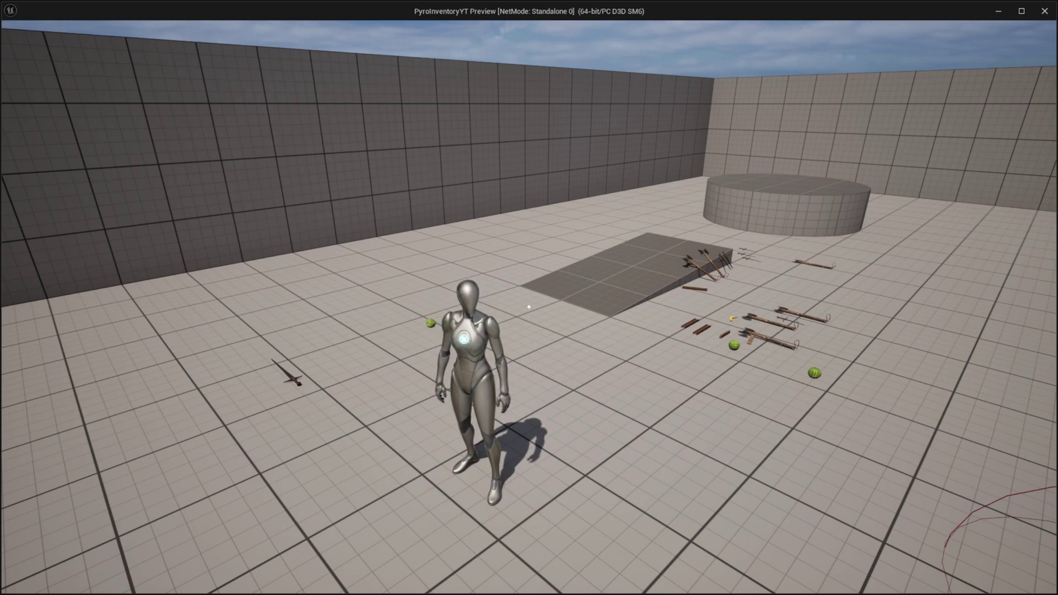
# Check the crafting menu in the running game, then end the play preview.
pyautogui.press('i')
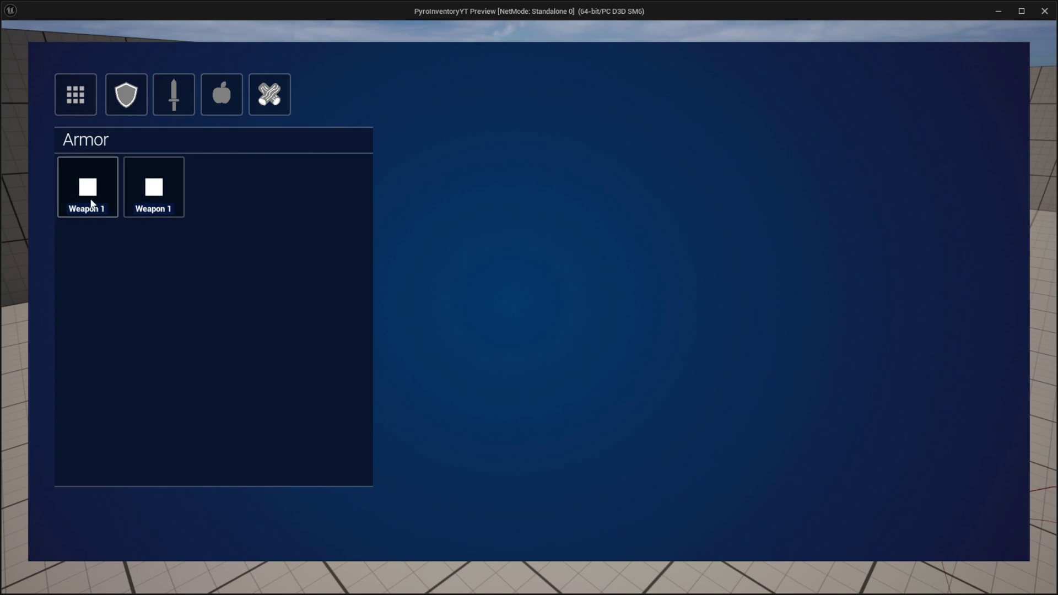
pyautogui.press('Escape')
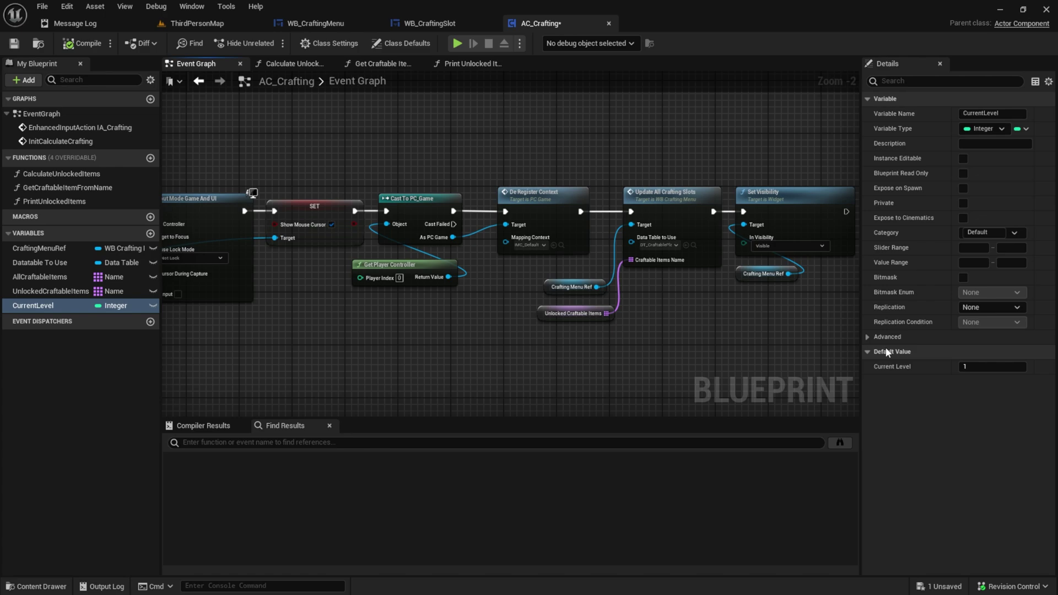
# Set CurrentLevel's default value to 3.
pyautogui.click(985, 366)
pyautogui.write('3')
pyautogui.press('Return')
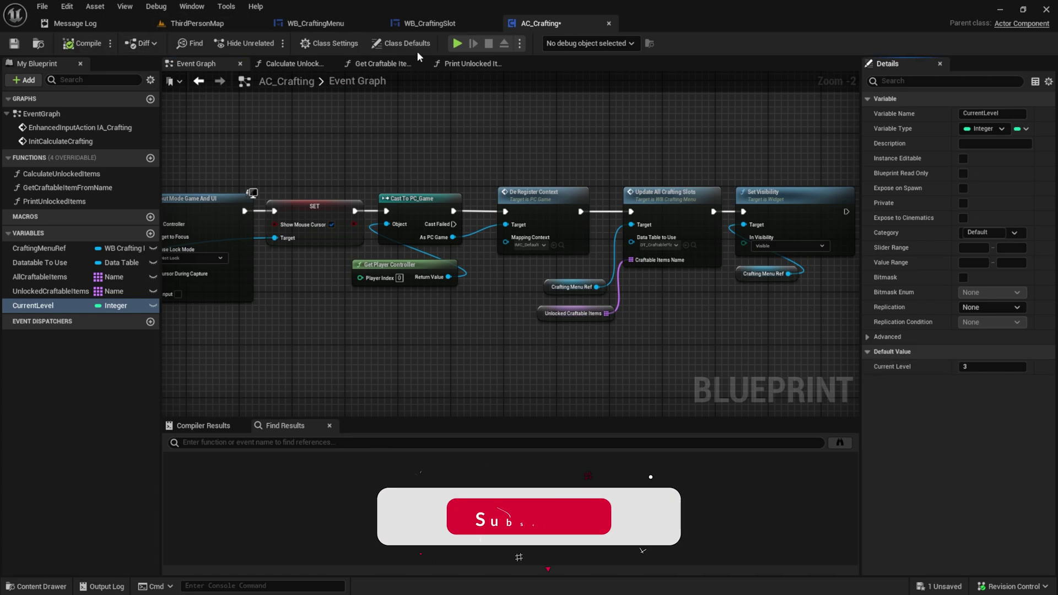
# Play-test to confirm three crafting slots appear, then bring up the Widgets/Crafting content folder.
pyautogui.click(457, 43)
pyautogui.press('Tab')
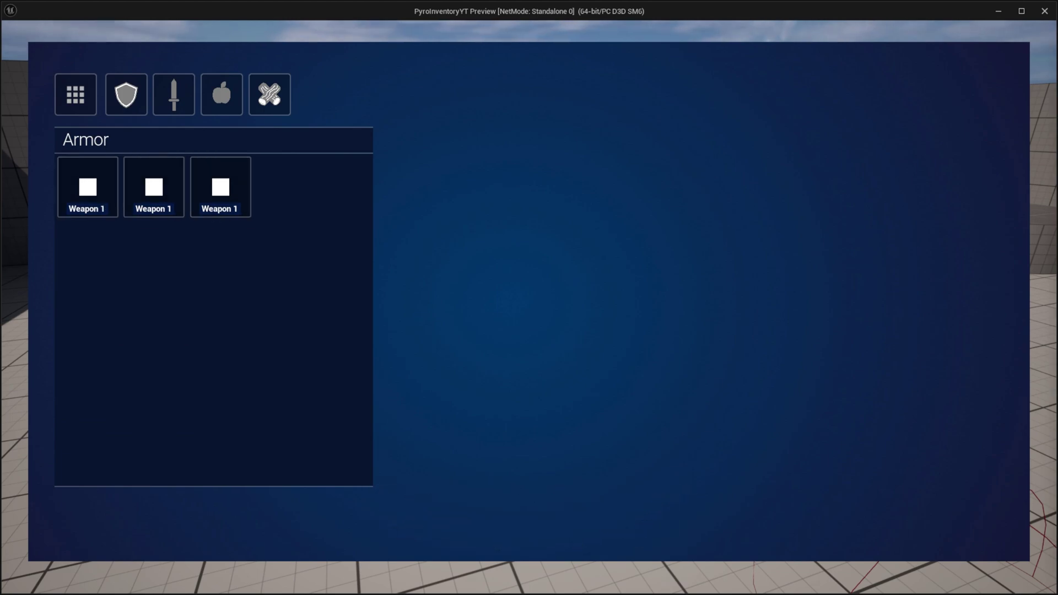
pyautogui.press('Escape')
pyautogui.hotkey('ctrl', 'space')
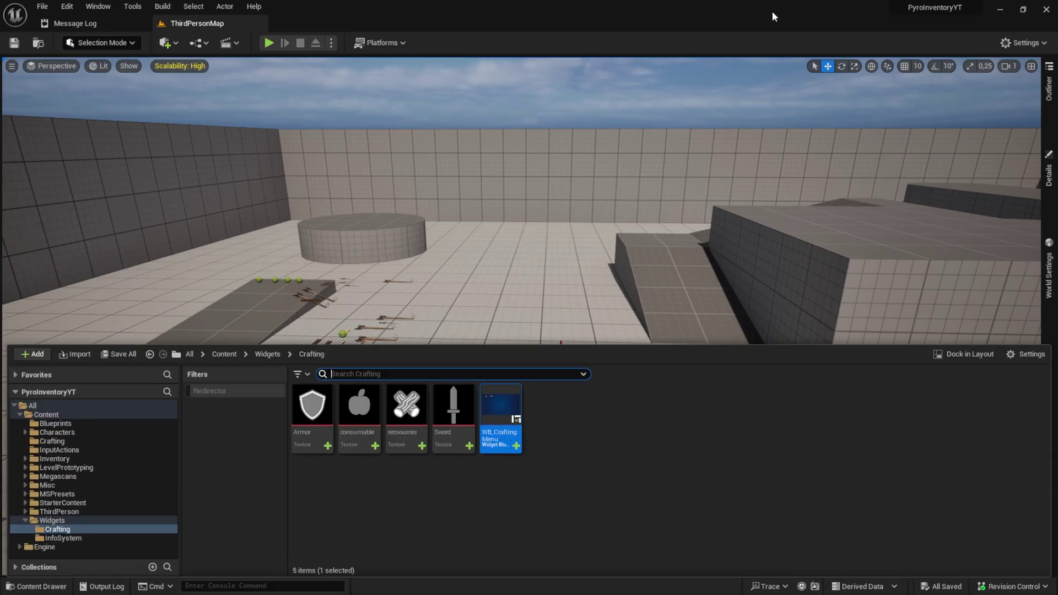
# Open WB_CraftingMenu, collapse the Horizontal Box, and search the Palette for 'verti'.
pyautogui.click(507, 433)
pyautogui.doubleClick(507, 433)
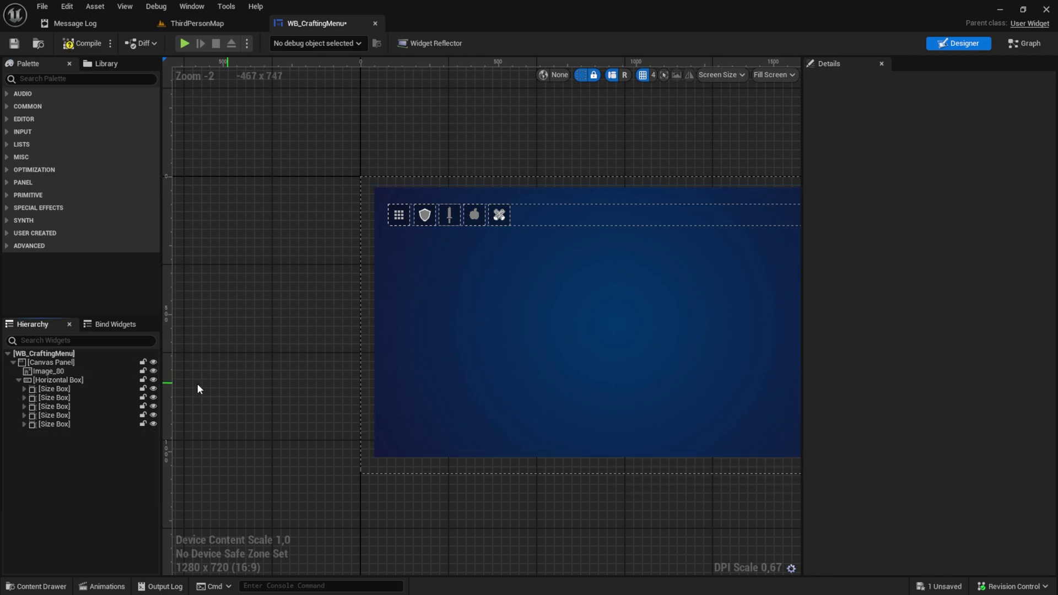
pyautogui.click(19, 379)
pyautogui.click(61, 77)
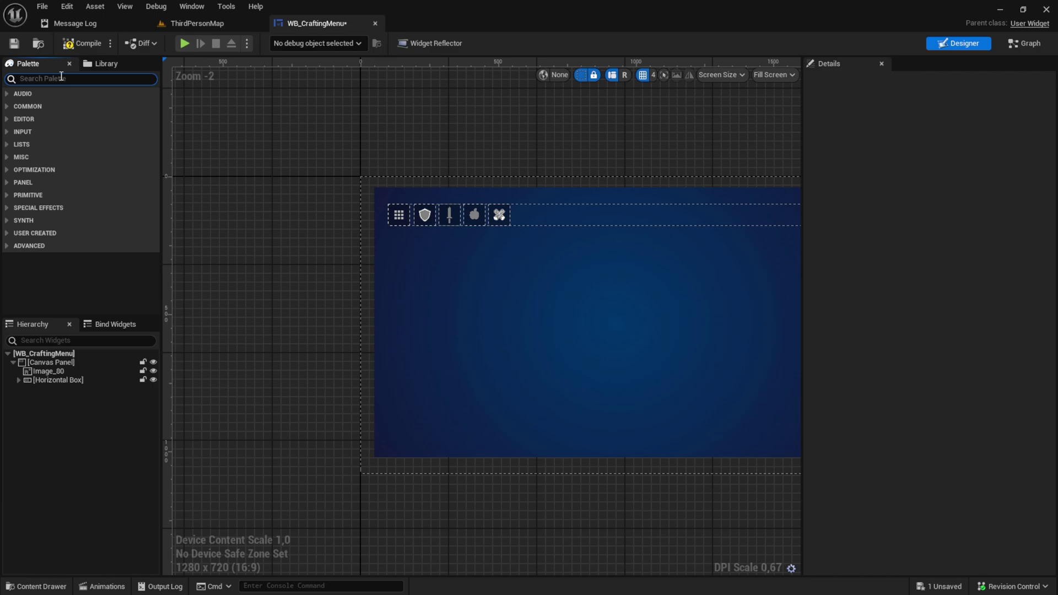
pyautogui.write('vert')
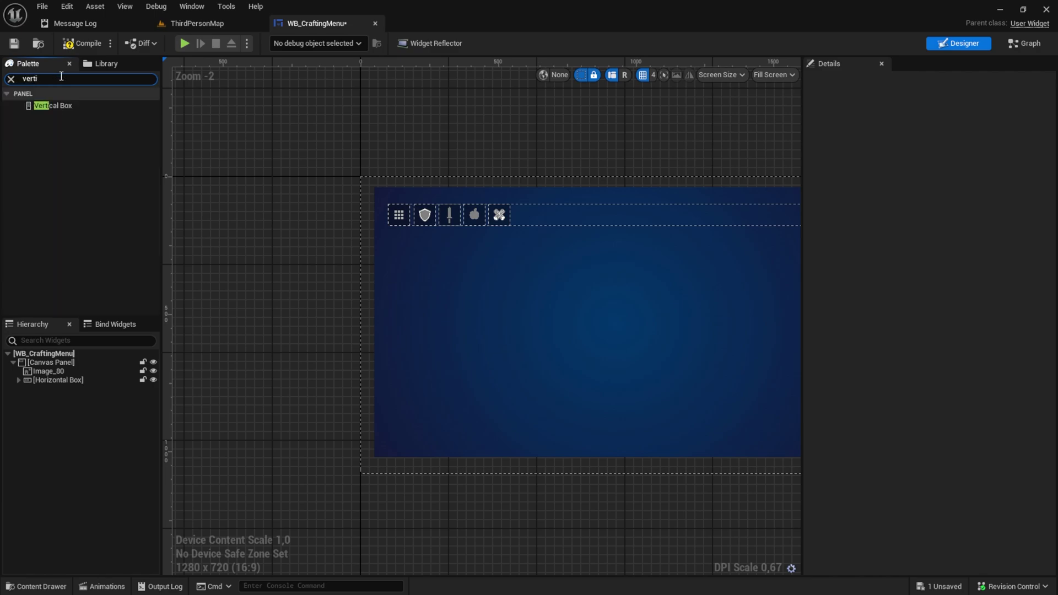
pyautogui.write('i')
# Add a Vertical Box under the category icons, anchored left with vertical stretch.
pyautogui.moveTo(50, 106); pyautogui.dragTo(393, 238)
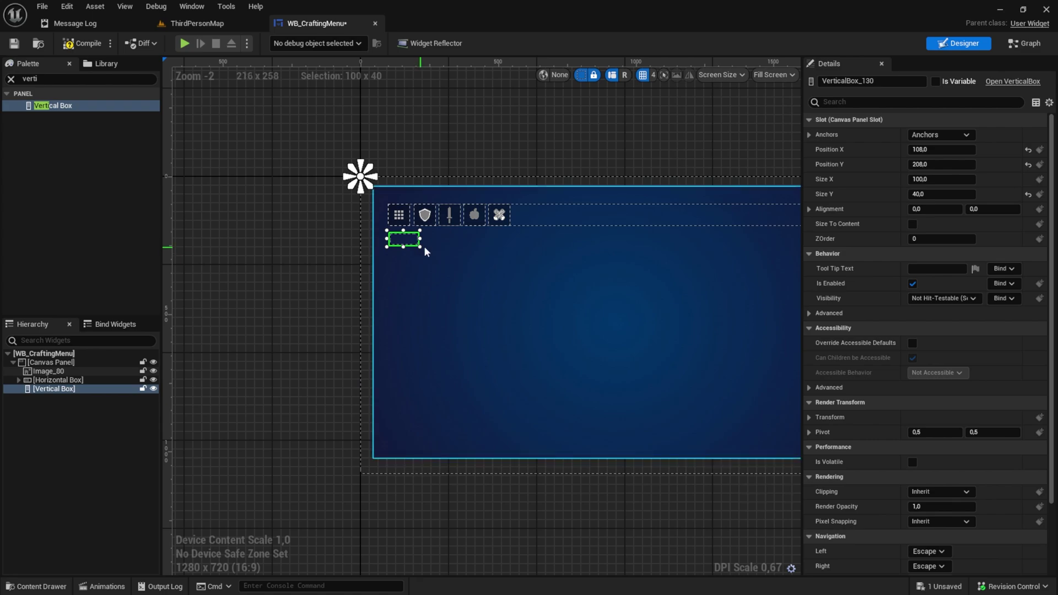
pyautogui.click(937, 136)
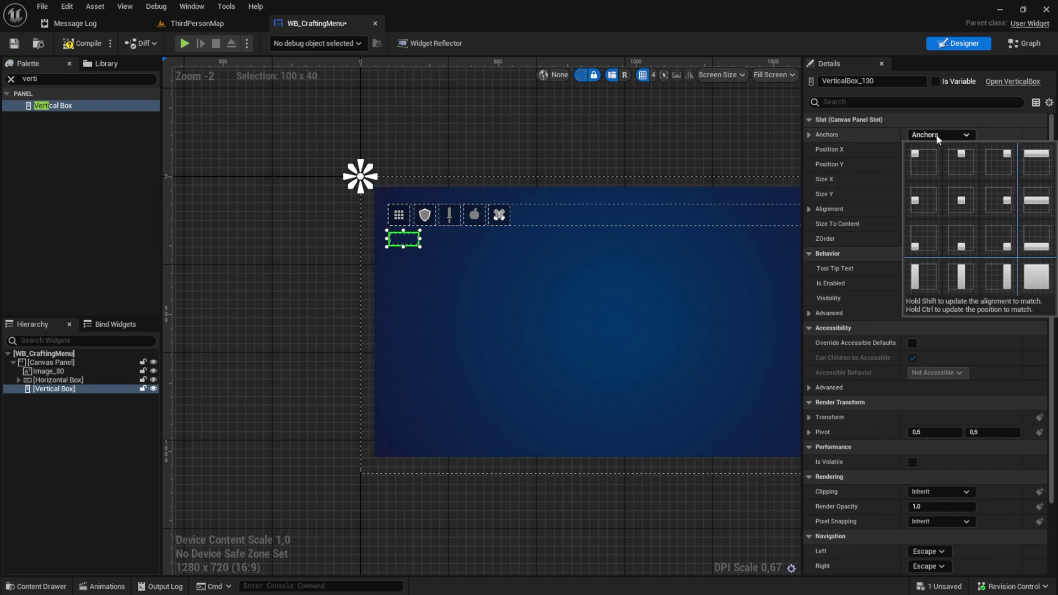
pyautogui.click(924, 283)
# Give the Vertical Box Position X 100 and Offset Top 200.
pyautogui.scroll(5, 419, 233)
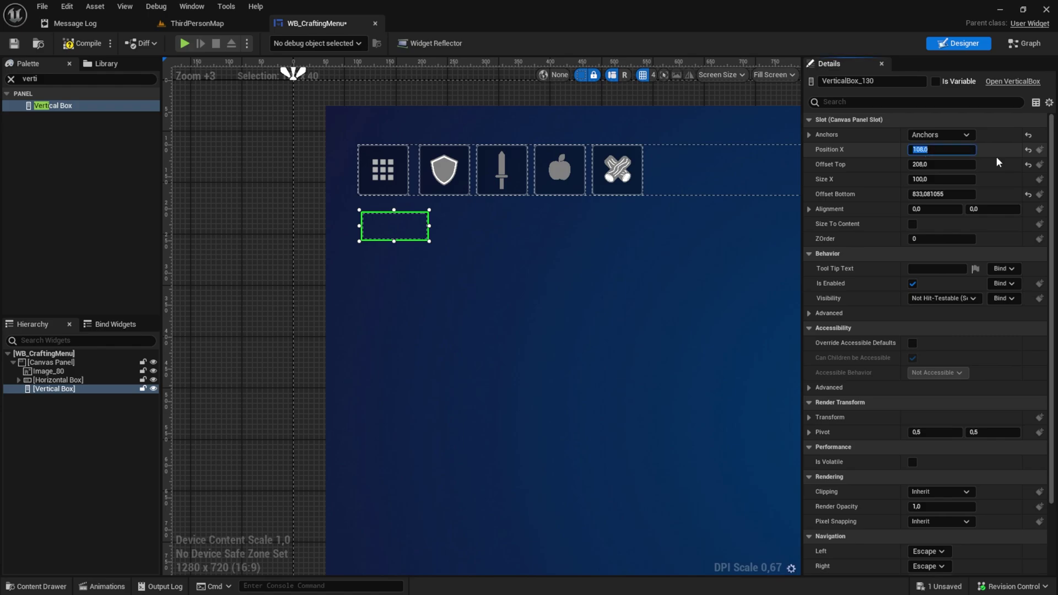
pyautogui.write('100')
pyautogui.press('Return')
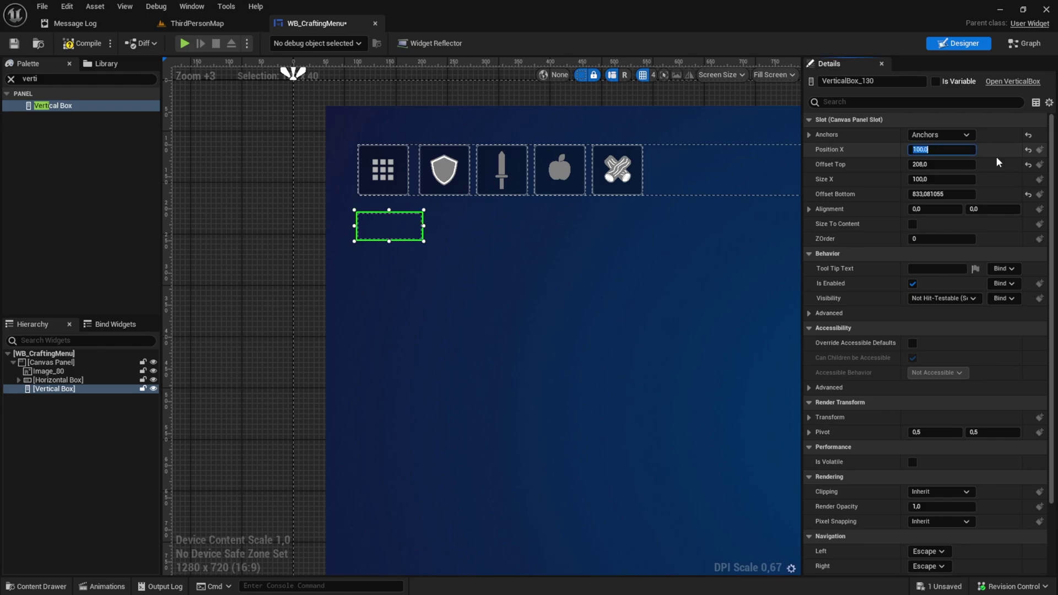
pyautogui.press('Tab')
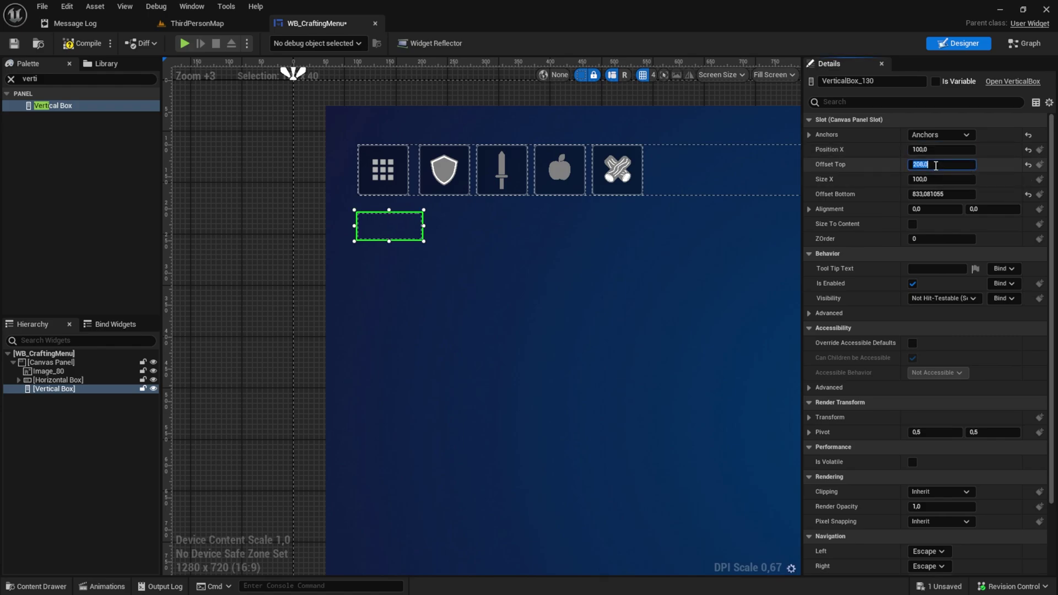
pyautogui.write('200')
pyautogui.press('Return')
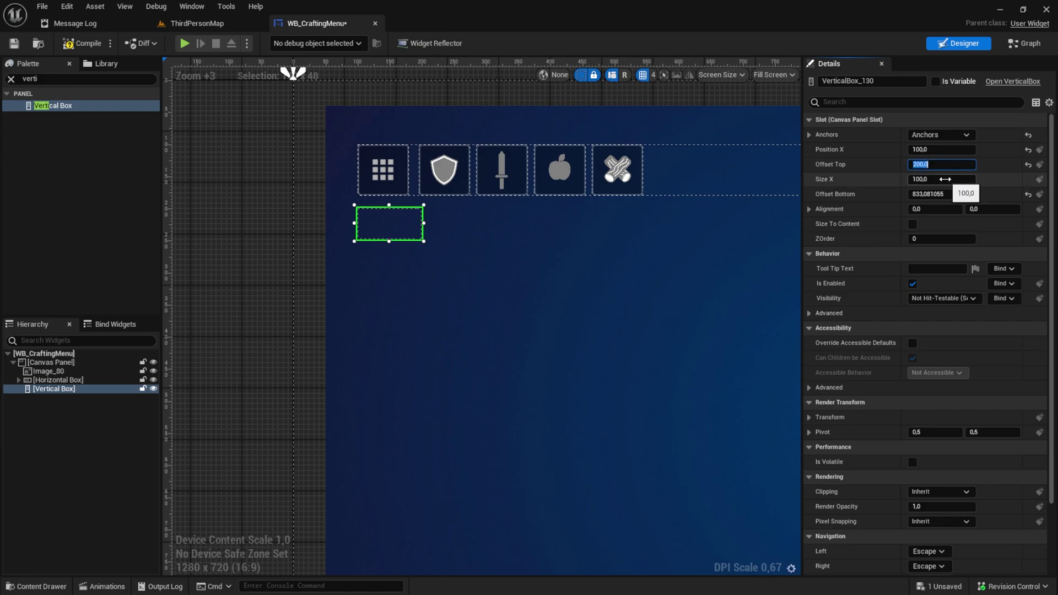
# Set the Vertical Box's Size X to 600 and Offset Bottom to 200.
pyautogui.scroll(-3, 560, 311)
pyautogui.moveTo(517, 387); pyautogui.dragTo(502, 296, button='right')
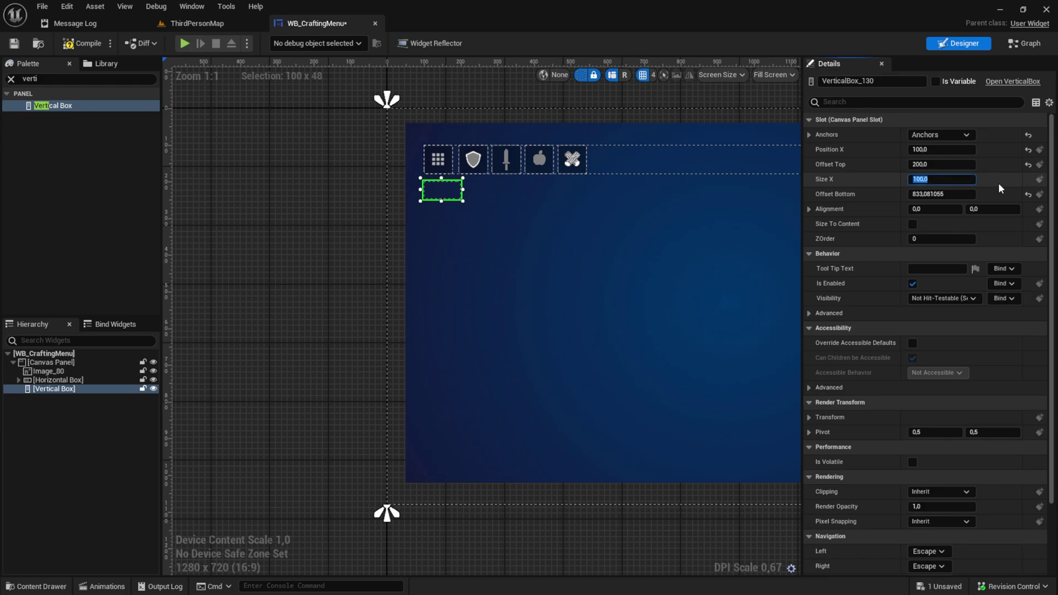
pyautogui.write('800')
pyautogui.press('Return')
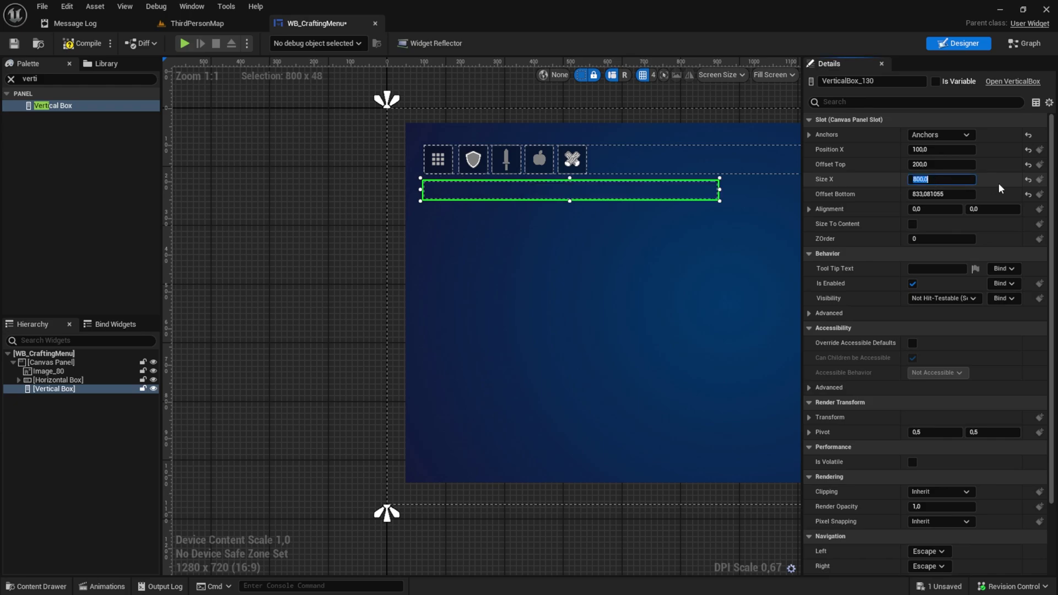
pyautogui.write('600')
pyautogui.press('Return')
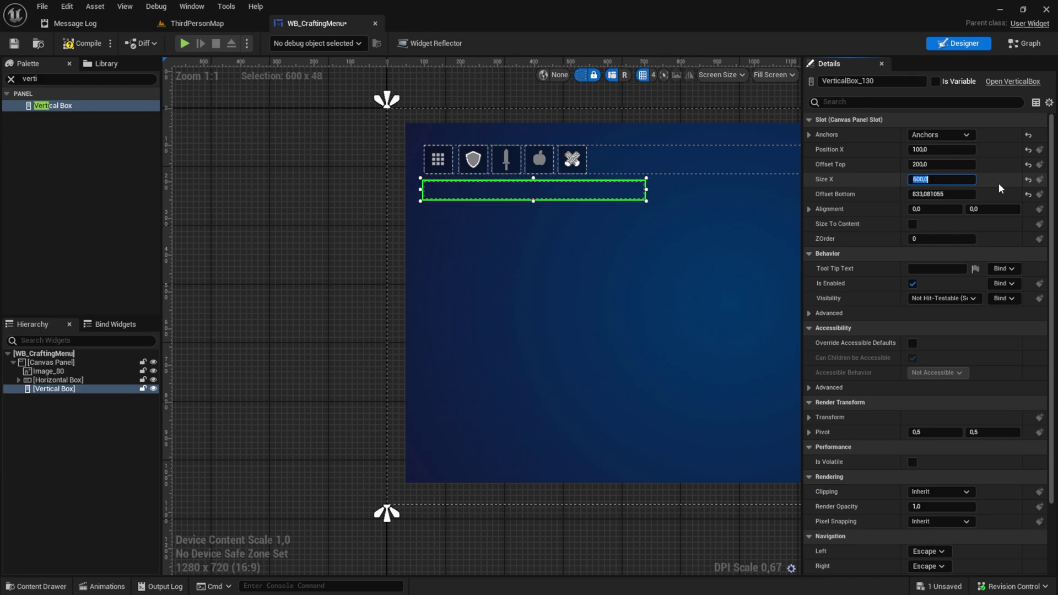
pyautogui.press('Tab')
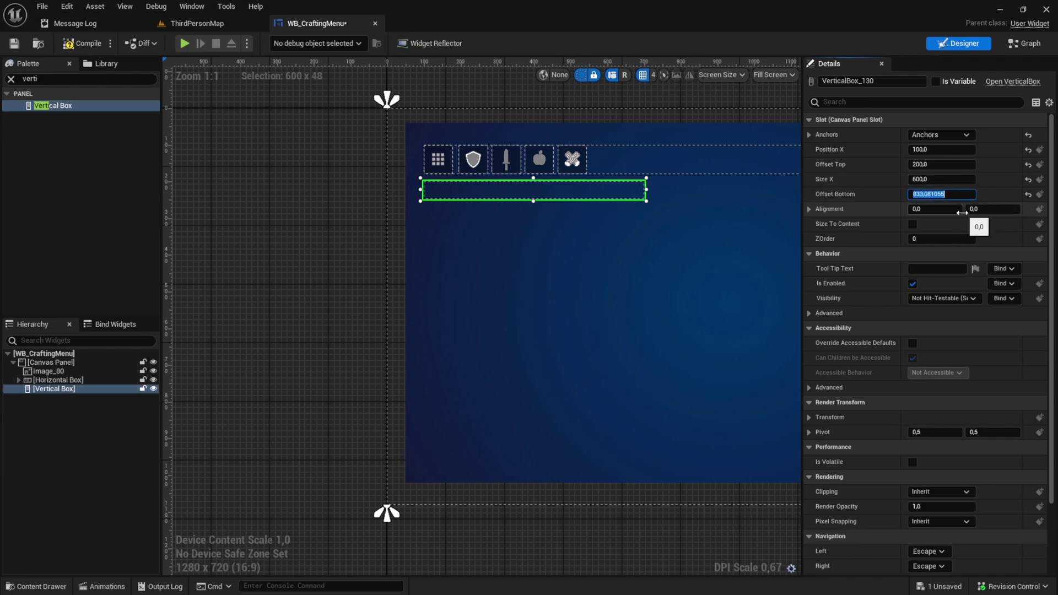
pyautogui.press('Return')
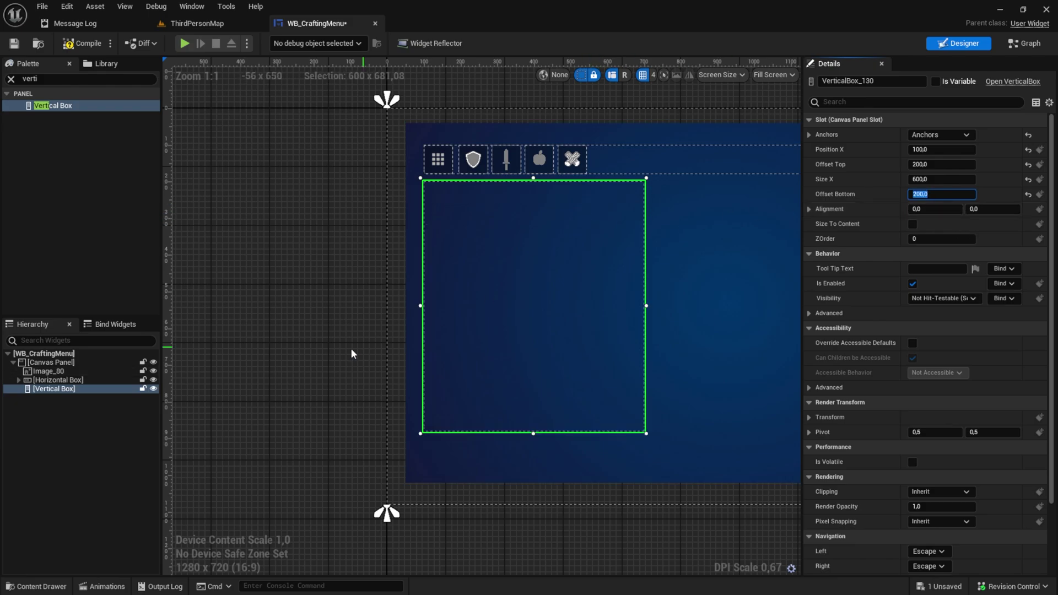
pyautogui.click(498, 329)
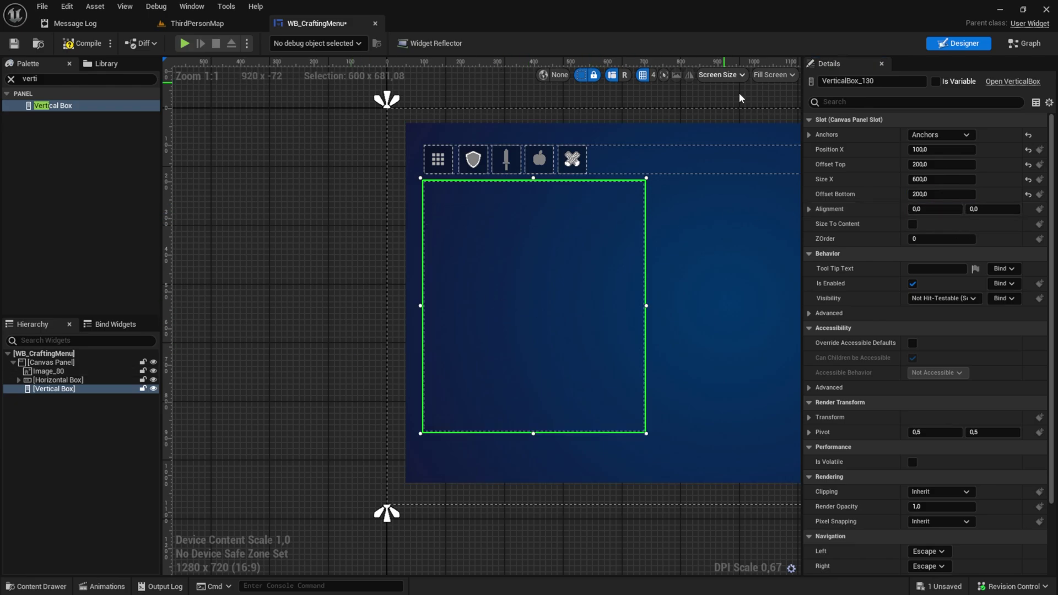
# Add a Border inside the Vertical Box and set its slot size to Fill.
pyautogui.click(76, 80)
pyautogui.write('b')
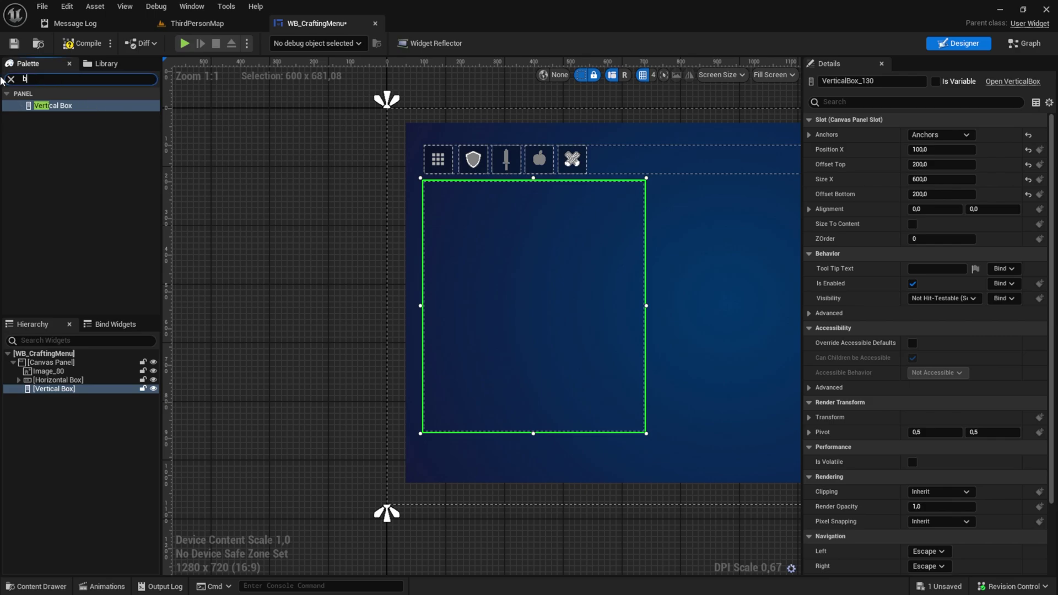
pyautogui.write('order')
pyautogui.moveTo(44, 105); pyautogui.dragTo(71, 391)
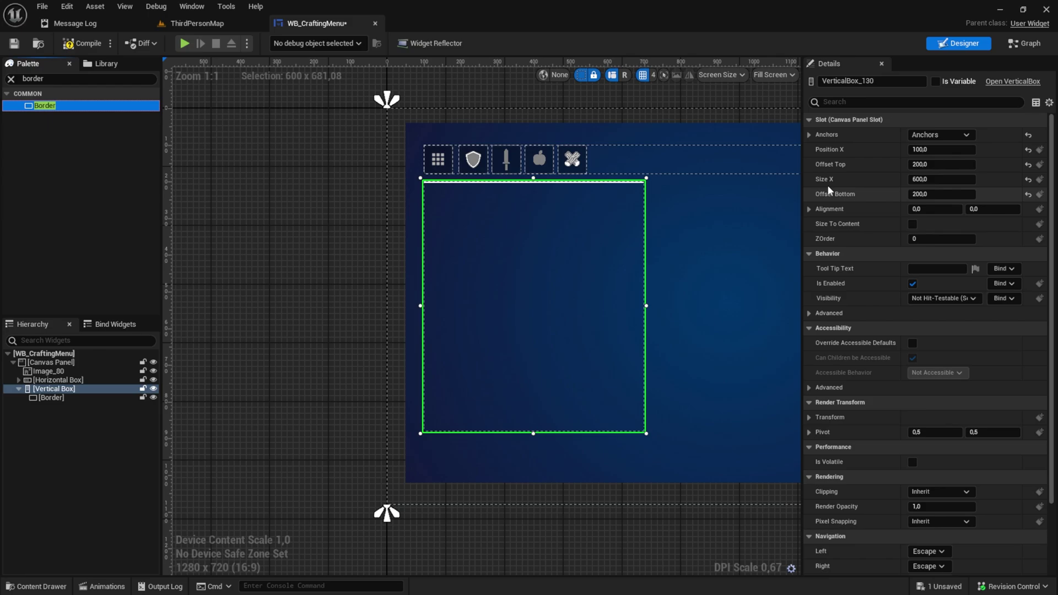
pyautogui.click(52, 400)
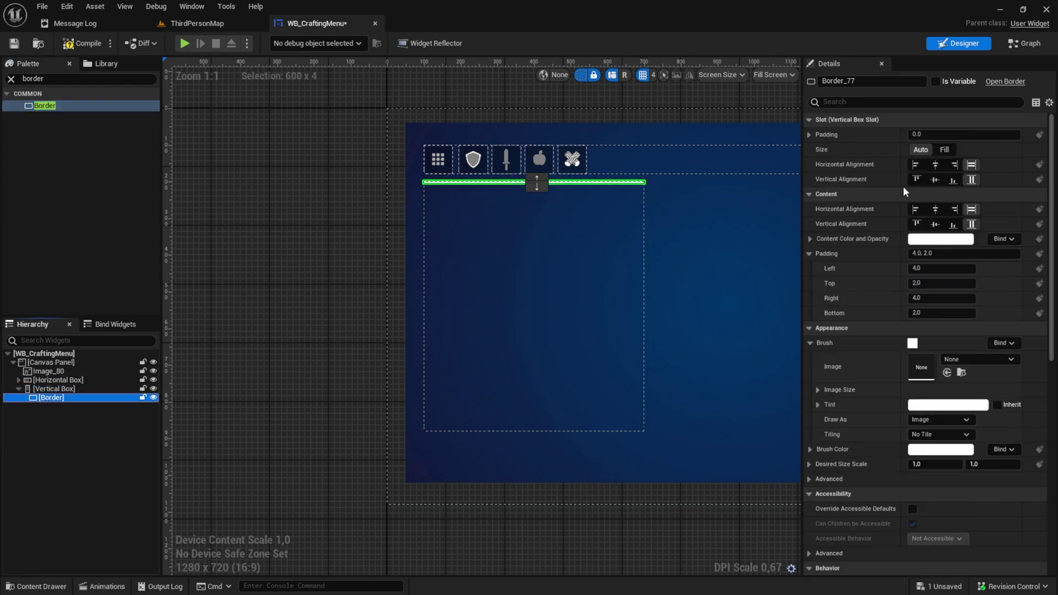
pyautogui.click(946, 152)
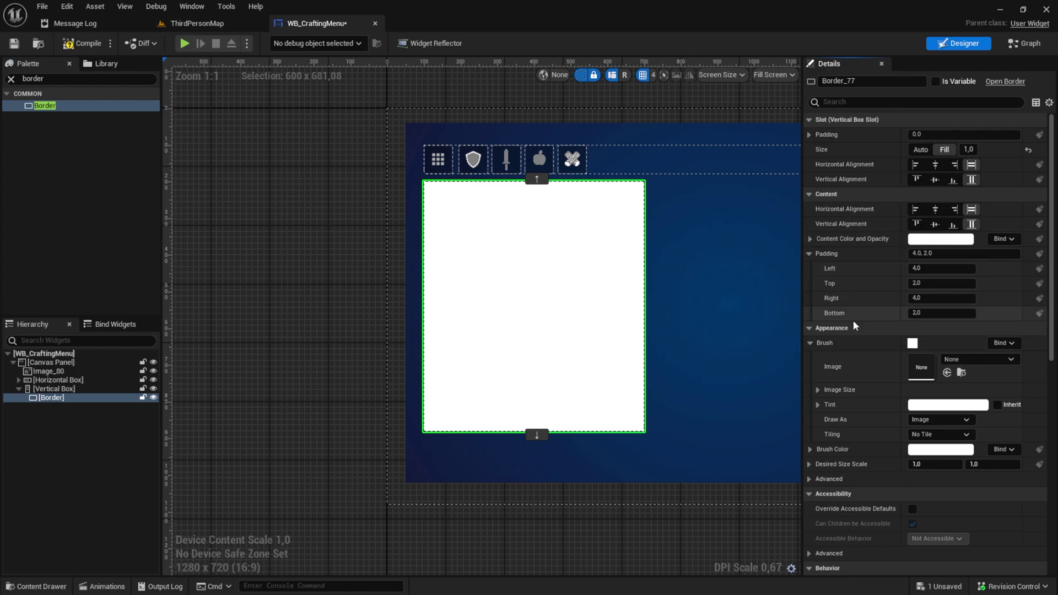
# Tint the Border's brush a translucent grey at 0.272 alpha.
pyautogui.click(931, 404)
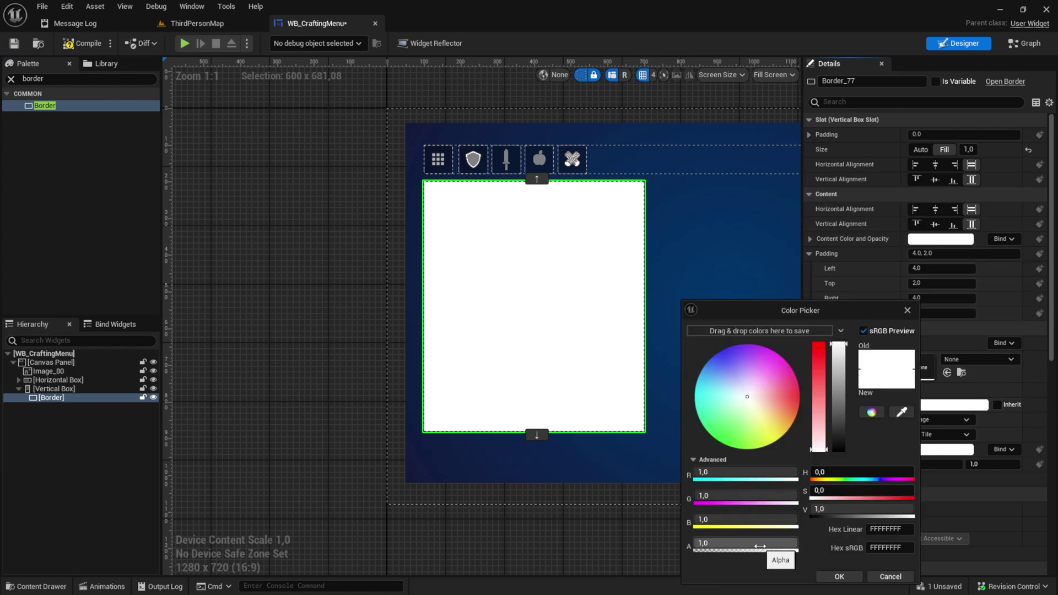
pyautogui.moveTo(789, 543); pyautogui.dragTo(721, 542)
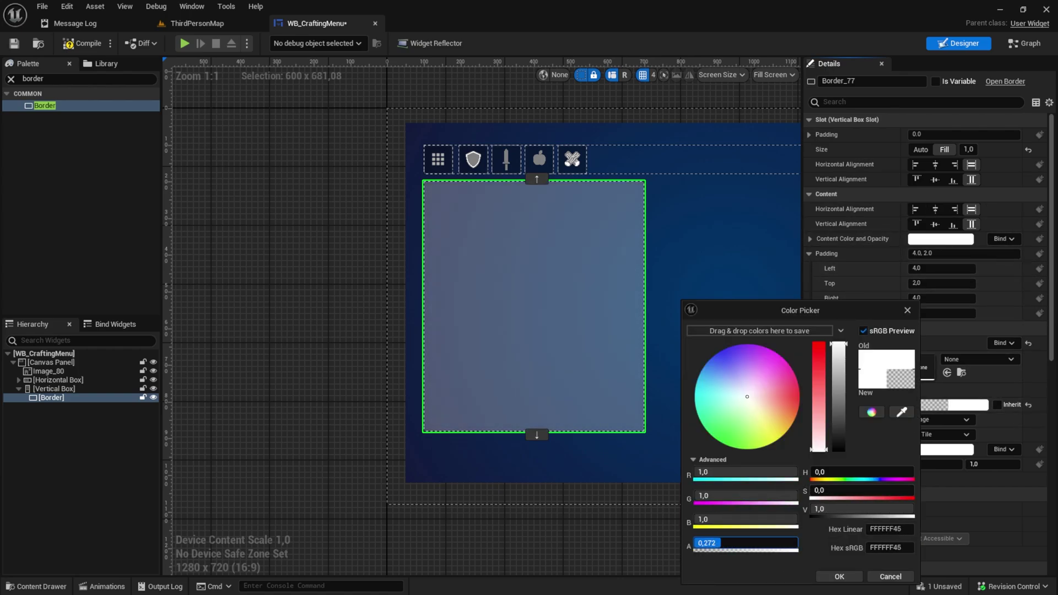
pyautogui.click(843, 381)
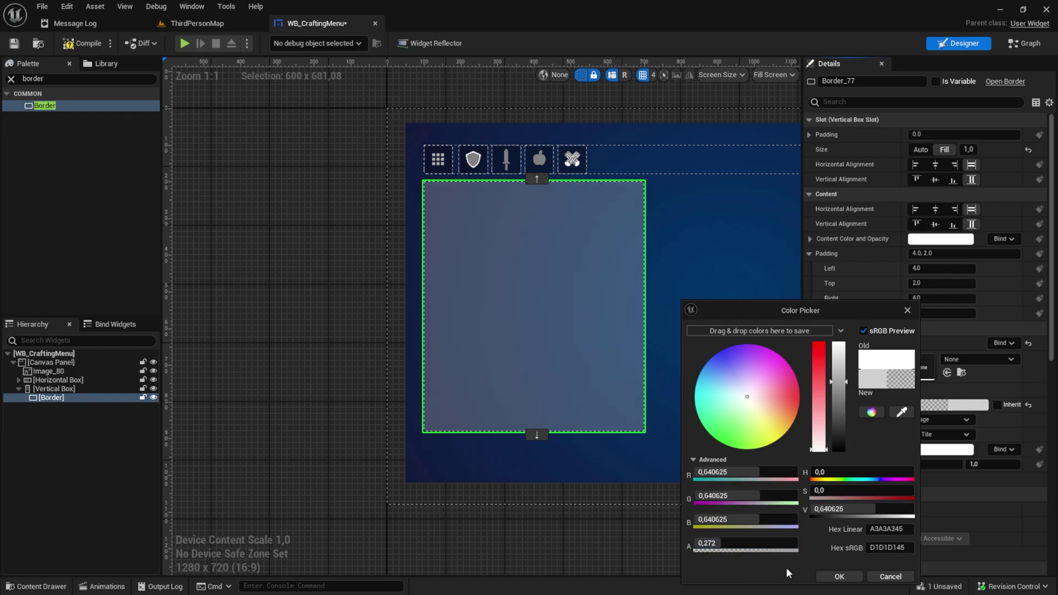
pyautogui.click(839, 576)
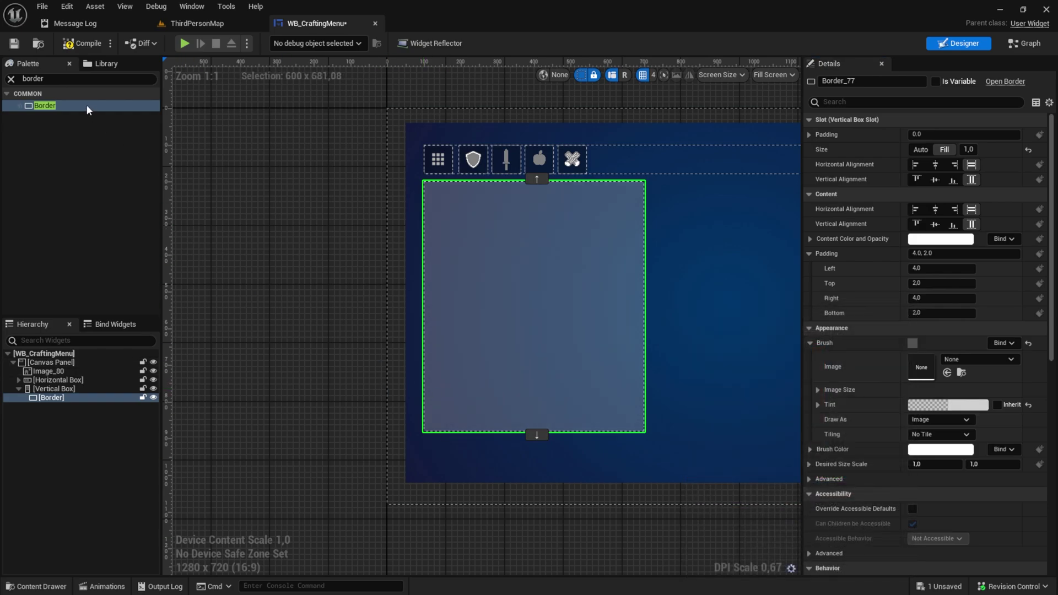
# Nest a second Border inside the first with slot padding 0, 2, 0, 0.
pyautogui.moveTo(71, 112); pyautogui.dragTo(77, 401)
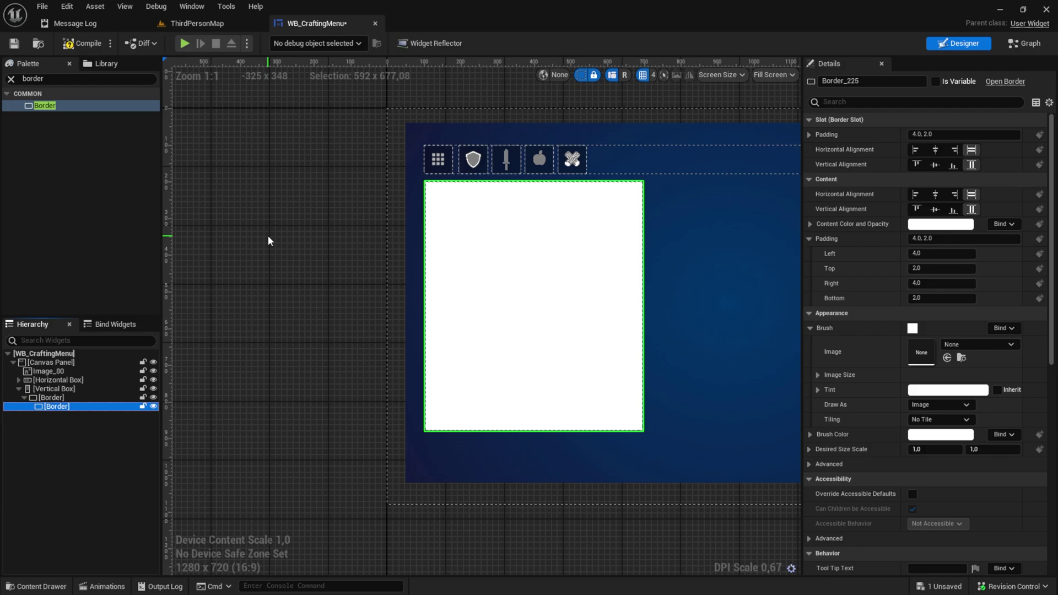
pyautogui.click(809, 135)
pyautogui.click(936, 148)
pyautogui.write('0')
pyautogui.press('Tab')
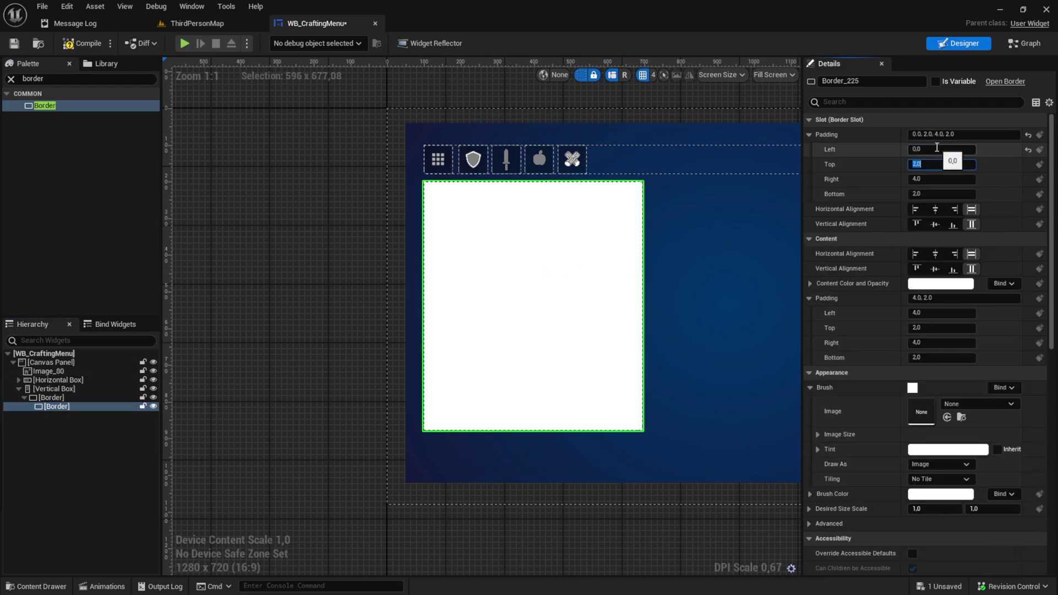
pyautogui.press('Tab')
pyautogui.write('0')
pyautogui.press('Tab')
pyautogui.write('0')
pyautogui.press('Return')
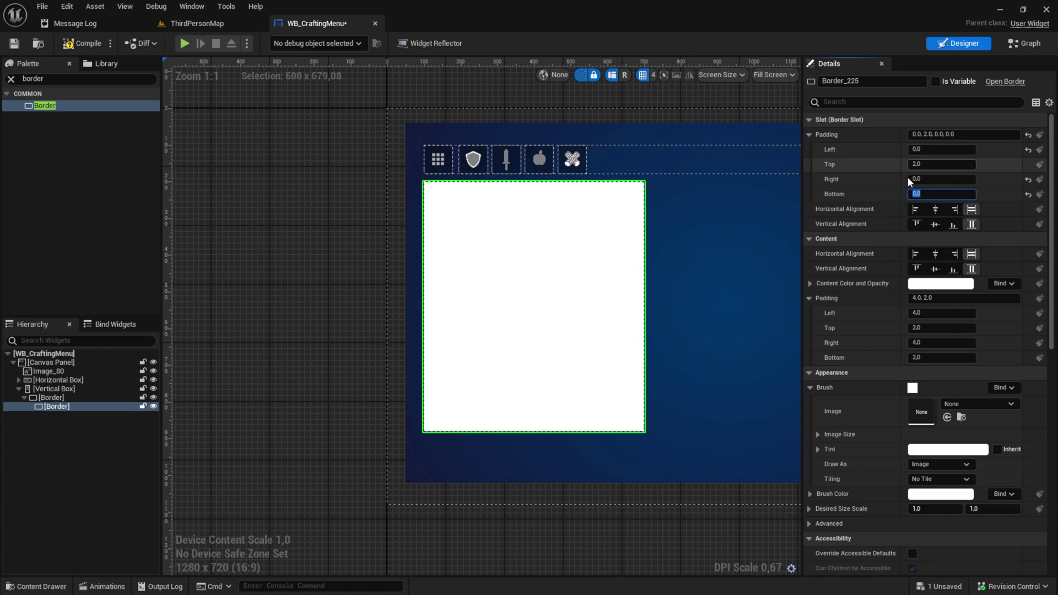
# Tint the inner Border dark navy (101E42) by sampling the menu background with the eyedropper.
pyautogui.click(926, 284)
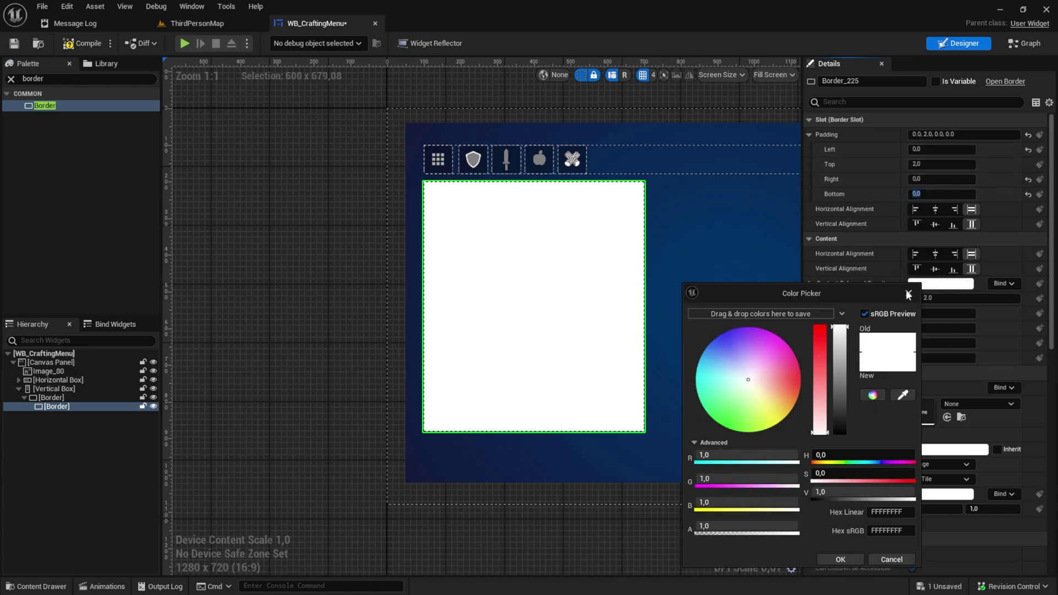
pyautogui.click(908, 294)
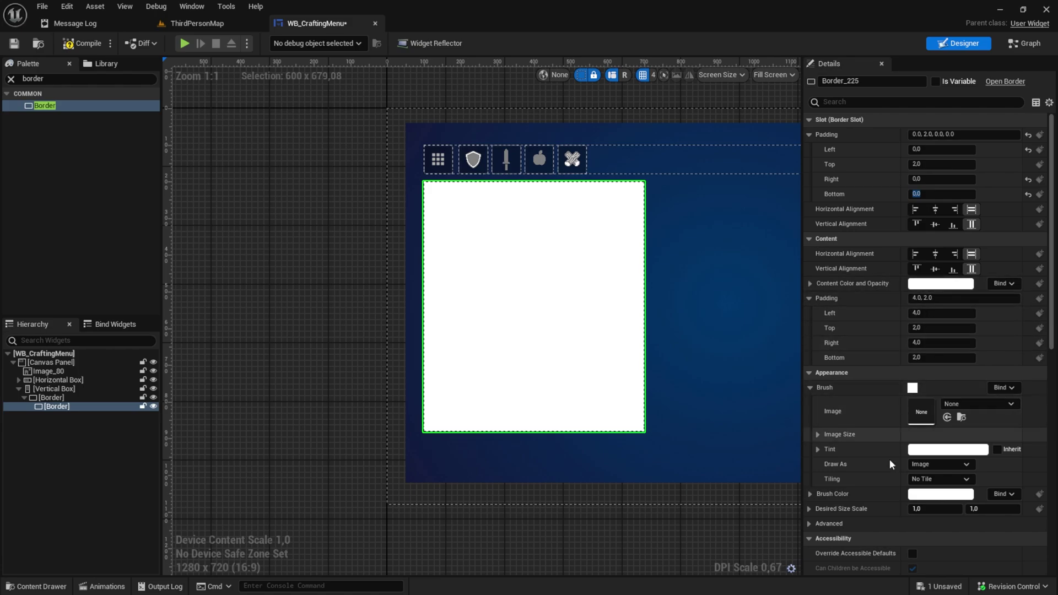
pyautogui.click(936, 449)
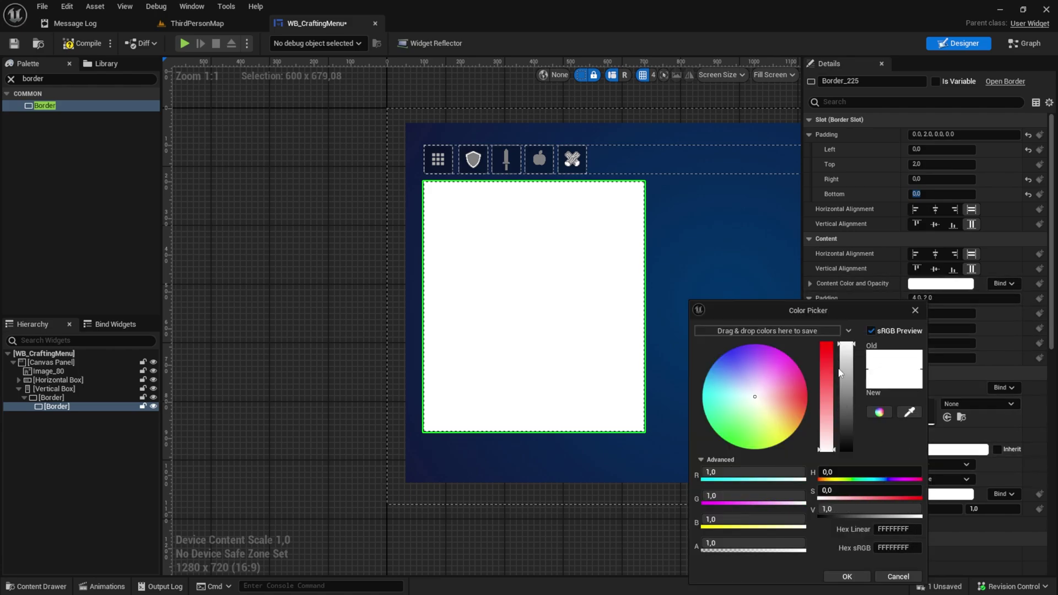
pyautogui.moveTo(776, 405); pyautogui.dragTo(731, 351)
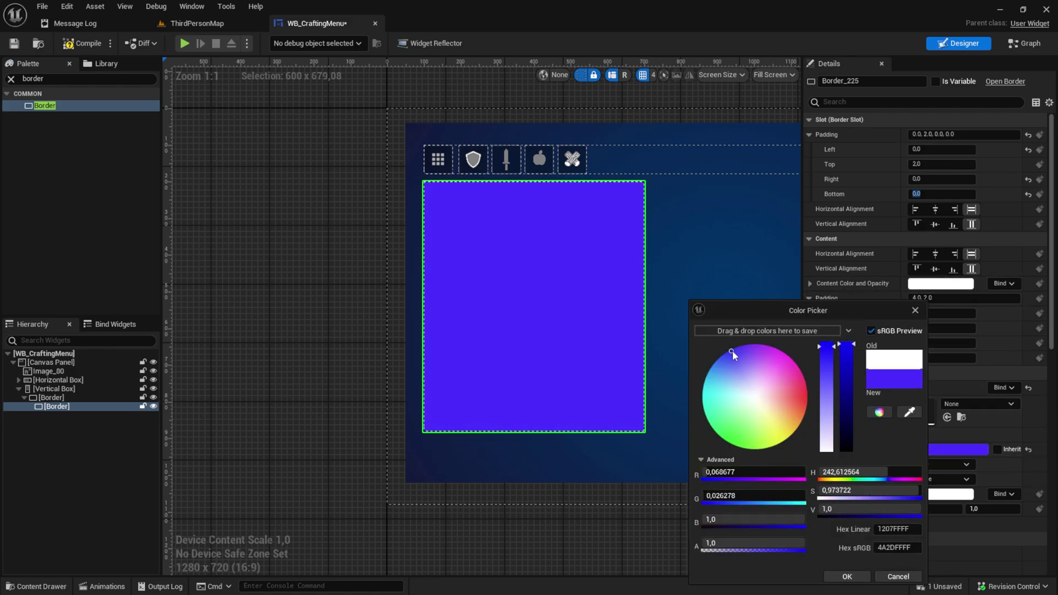
pyautogui.moveTo(846, 361); pyautogui.dragTo(846, 393)
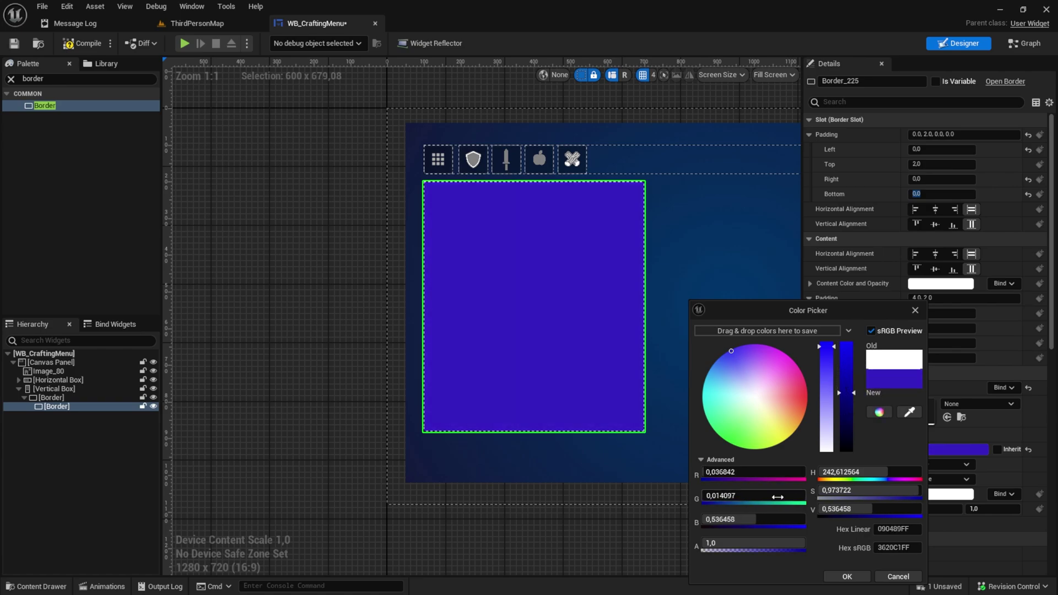
pyautogui.click(910, 413)
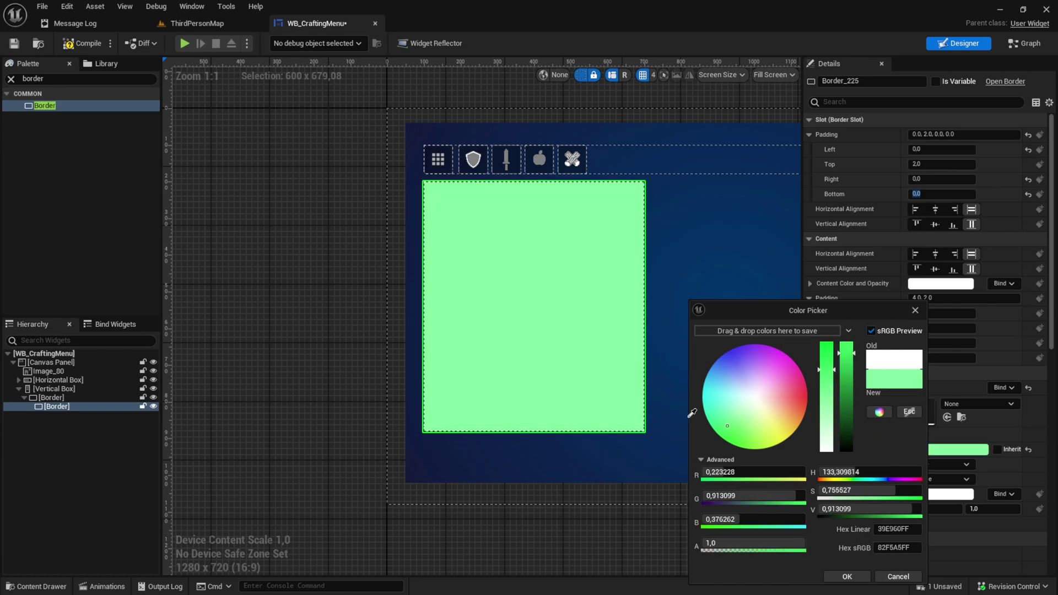
pyautogui.click(450, 468)
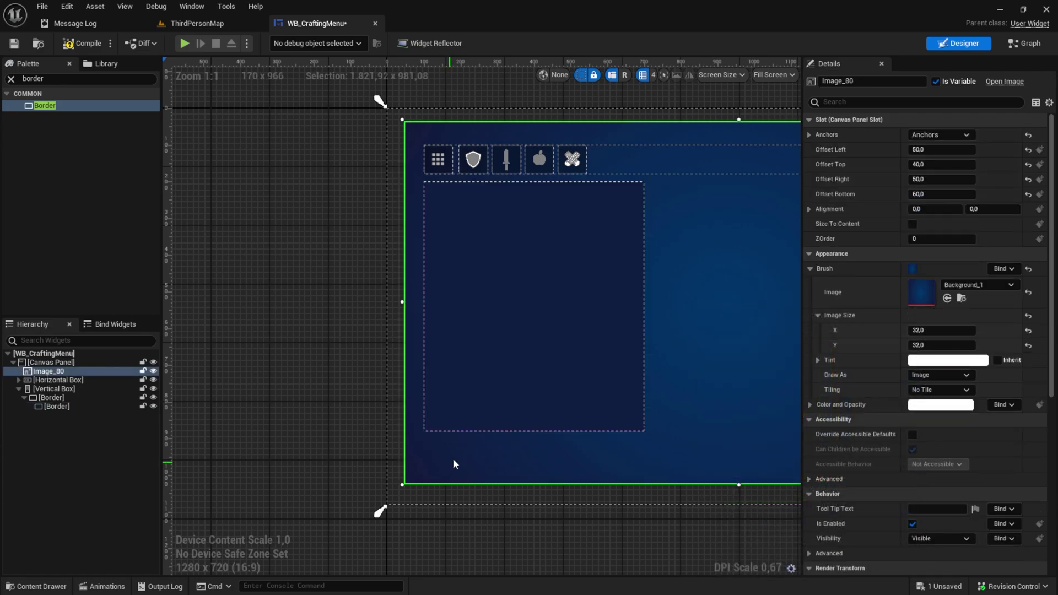
pyautogui.scroll(9, 433, 177)
pyautogui.scroll(11, 415, 147)
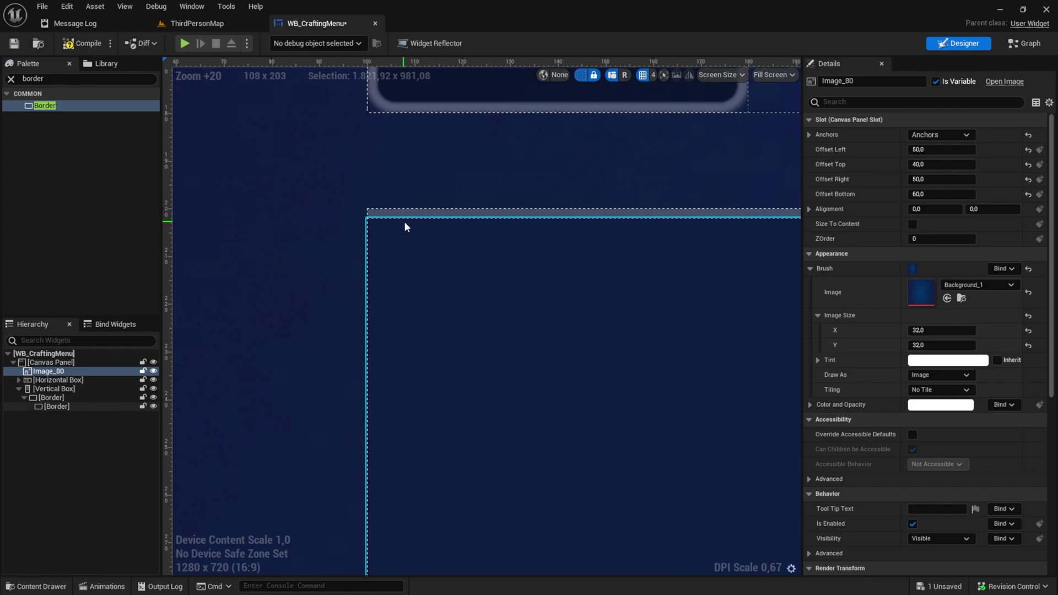
pyautogui.scroll(-8, 449, 248)
pyautogui.scroll(-10, 454, 253)
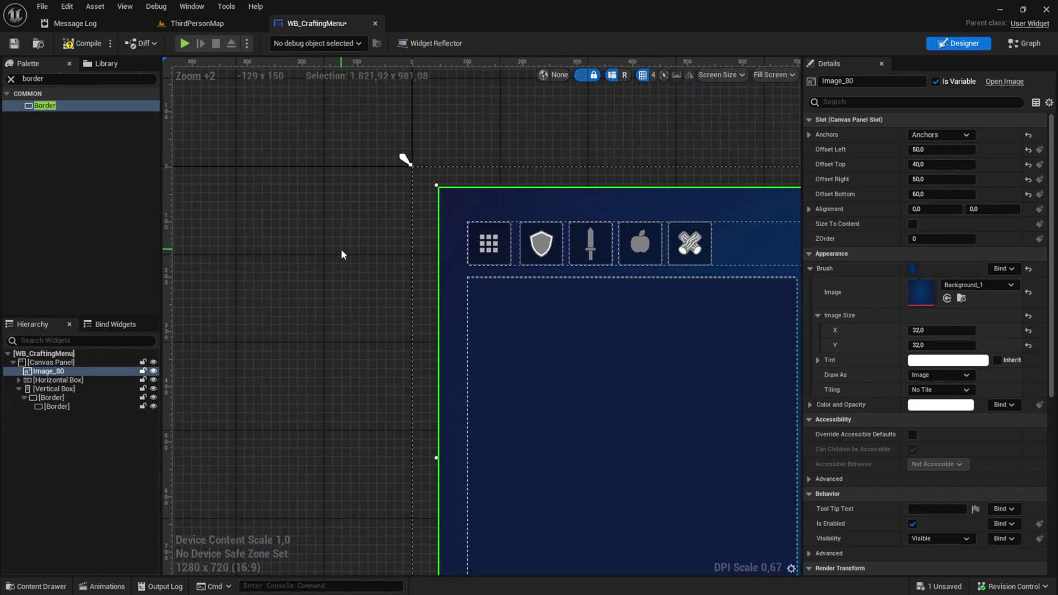
pyautogui.moveTo(448, 323); pyautogui.dragTo(364, 250, button='right')
# Drop a Text widget into the inner Border and set its text to 'Armor'.
pyautogui.click(82, 406)
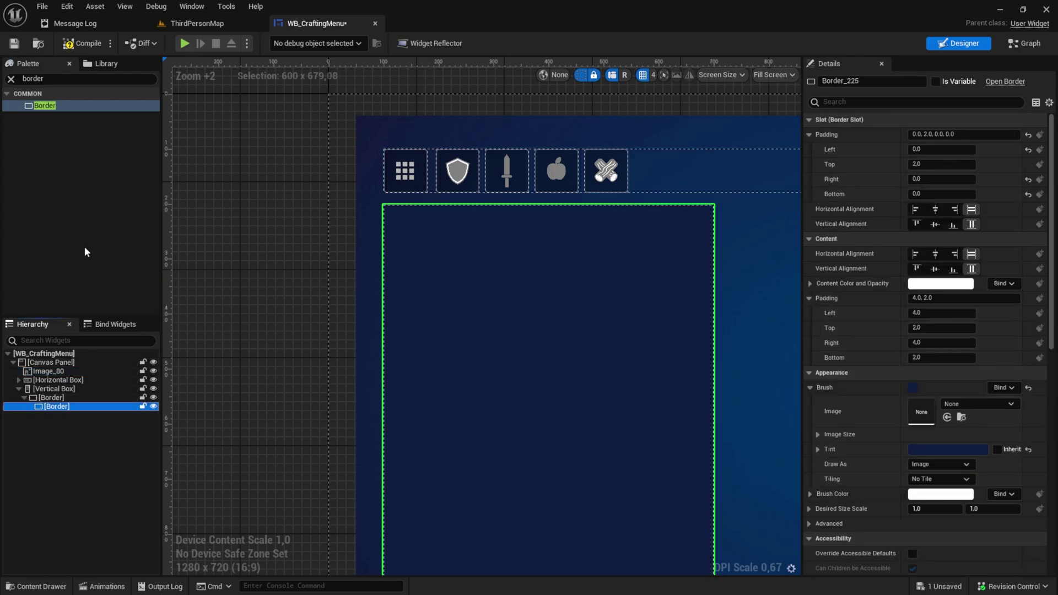
pyautogui.click(41, 80)
pyautogui.write('te')
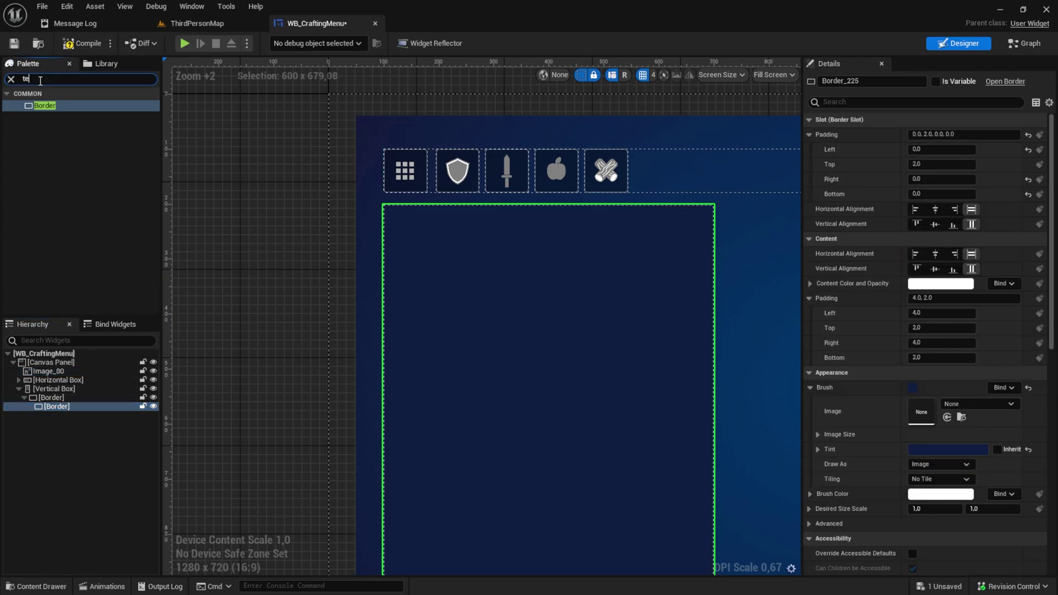
pyautogui.write('xt')
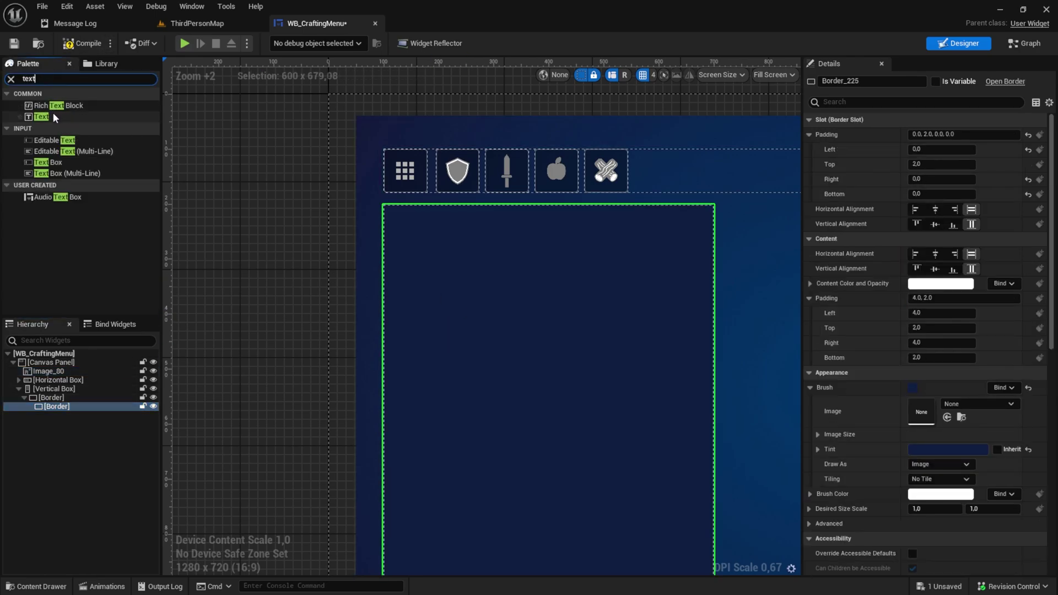
pyautogui.moveTo(53, 116); pyautogui.dragTo(58, 409)
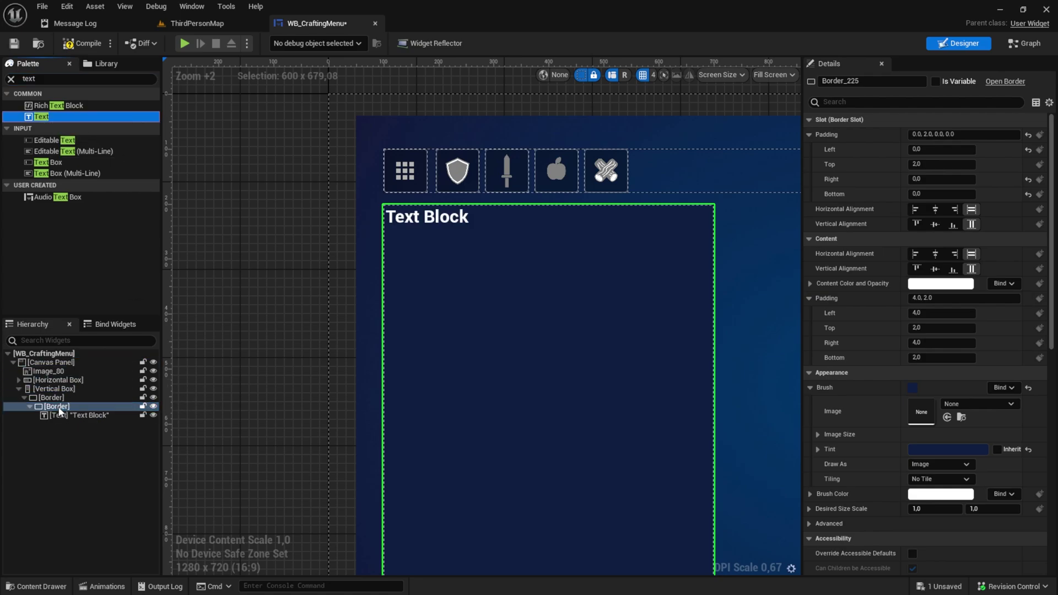
pyautogui.click(64, 415)
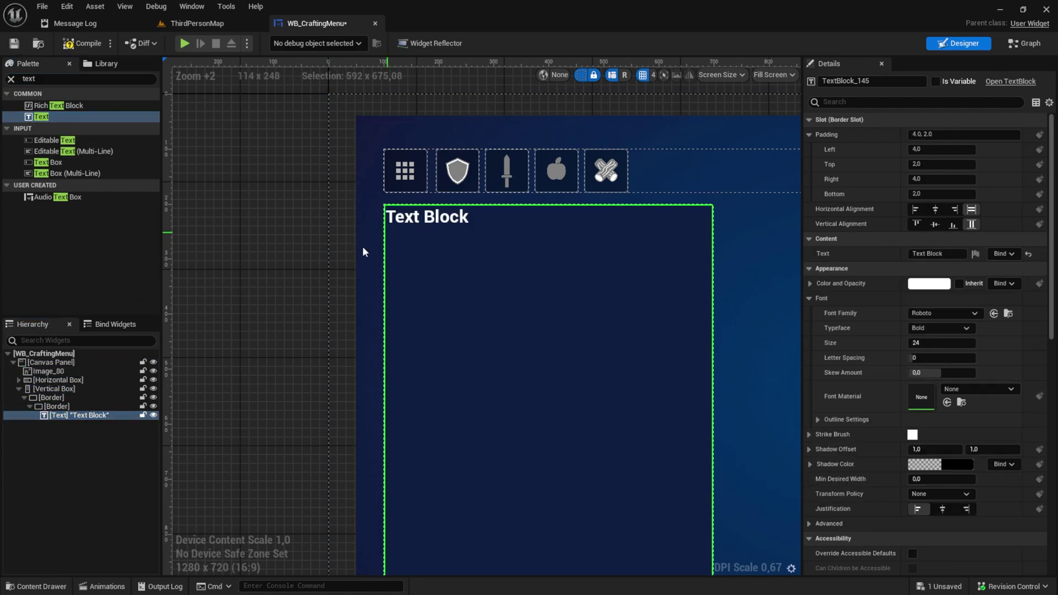
pyautogui.click(960, 252)
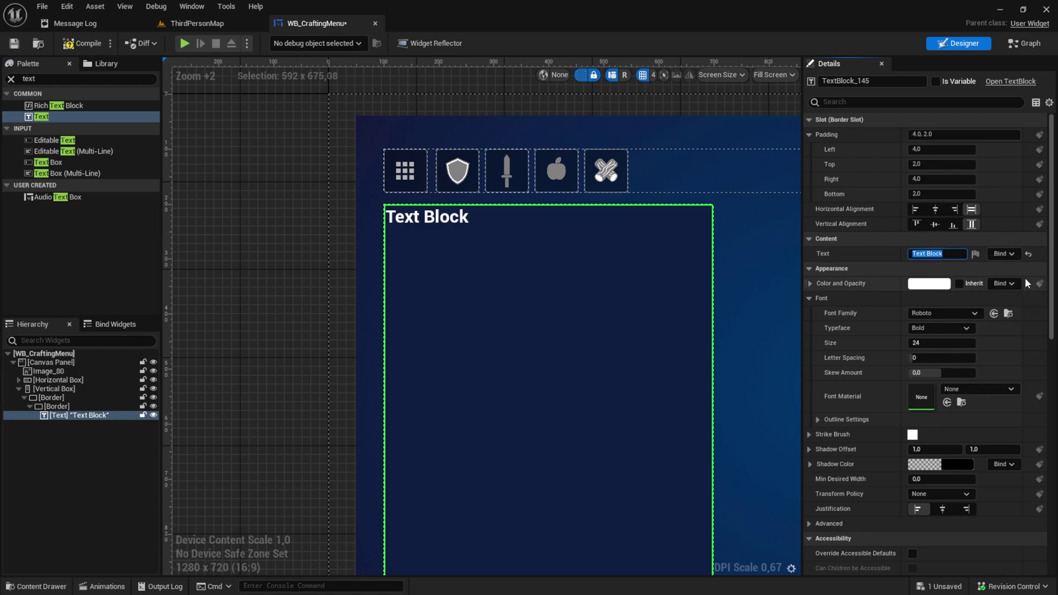
pyautogui.write('Armor')
pyautogui.press('Return')
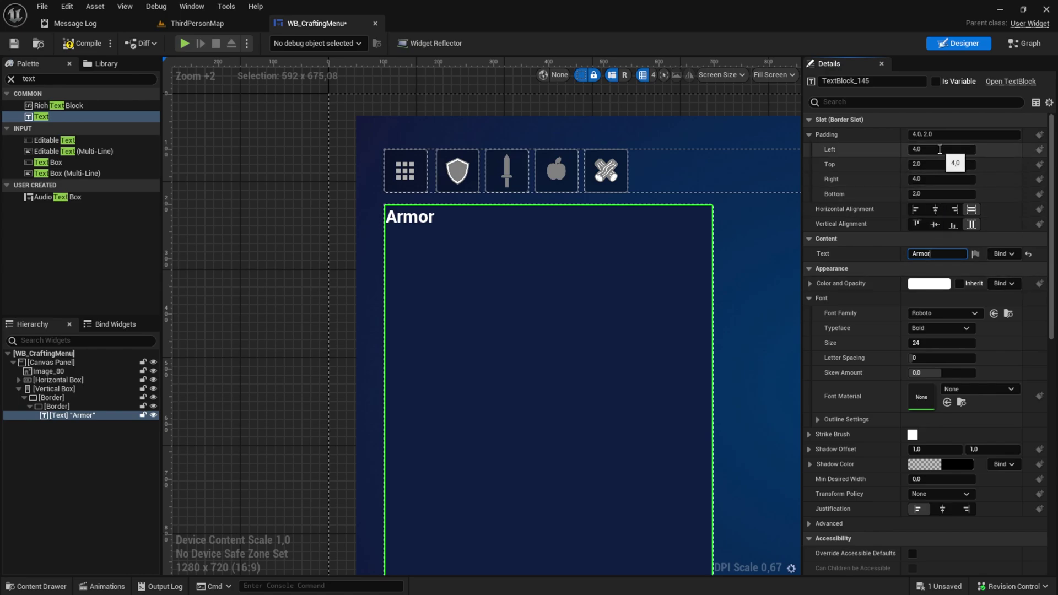
# Center the Armor text vertically within its border.
pyautogui.click(935, 224)
pyautogui.click(917, 223)
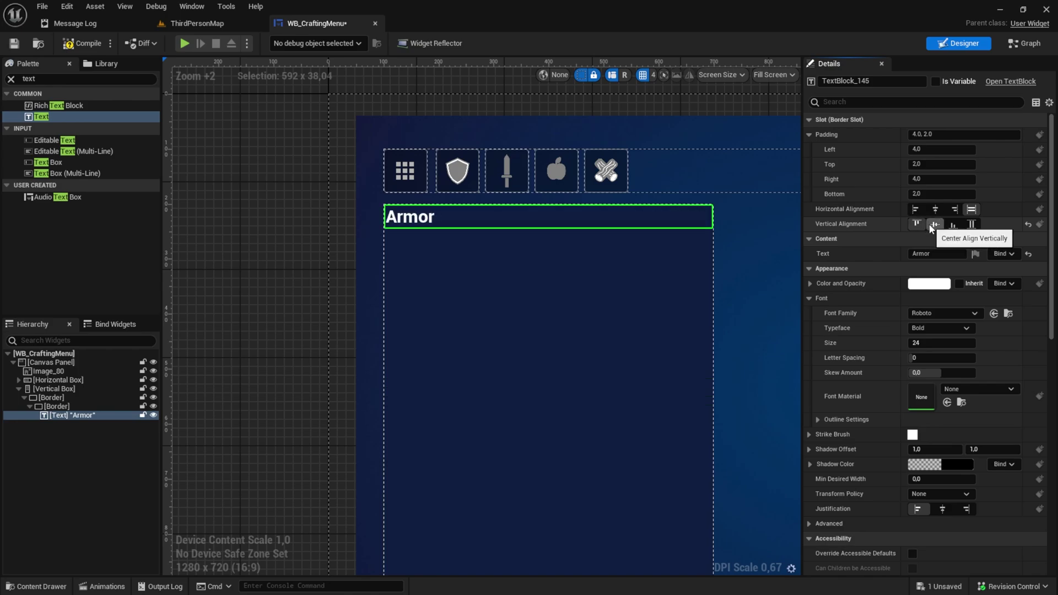
pyautogui.click(935, 225)
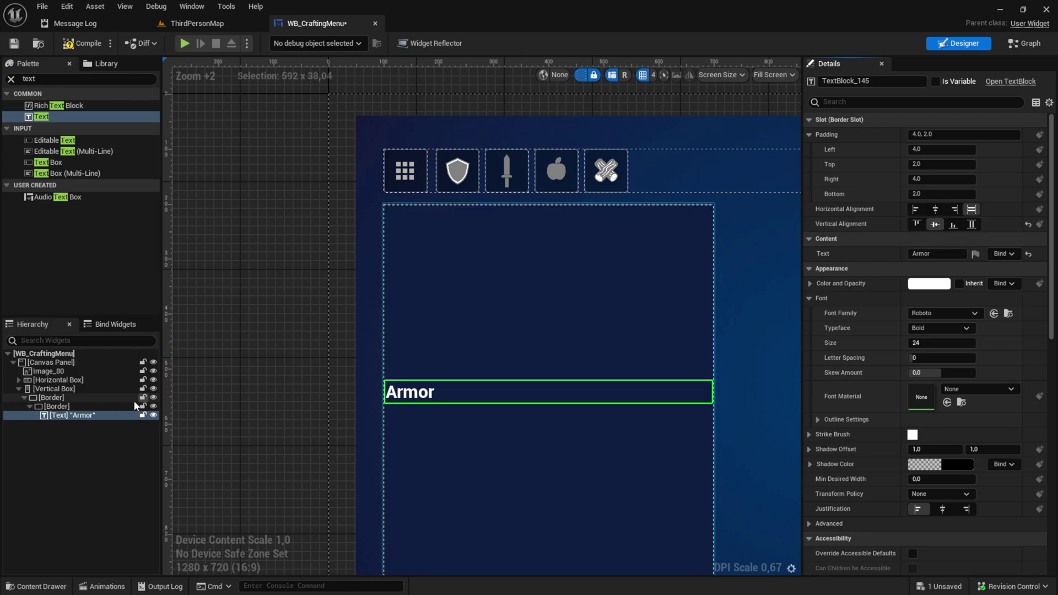
# Set the outer Border's Vertical Box slot size to Auto, making a 44-high header strip.
pyautogui.click(57, 399)
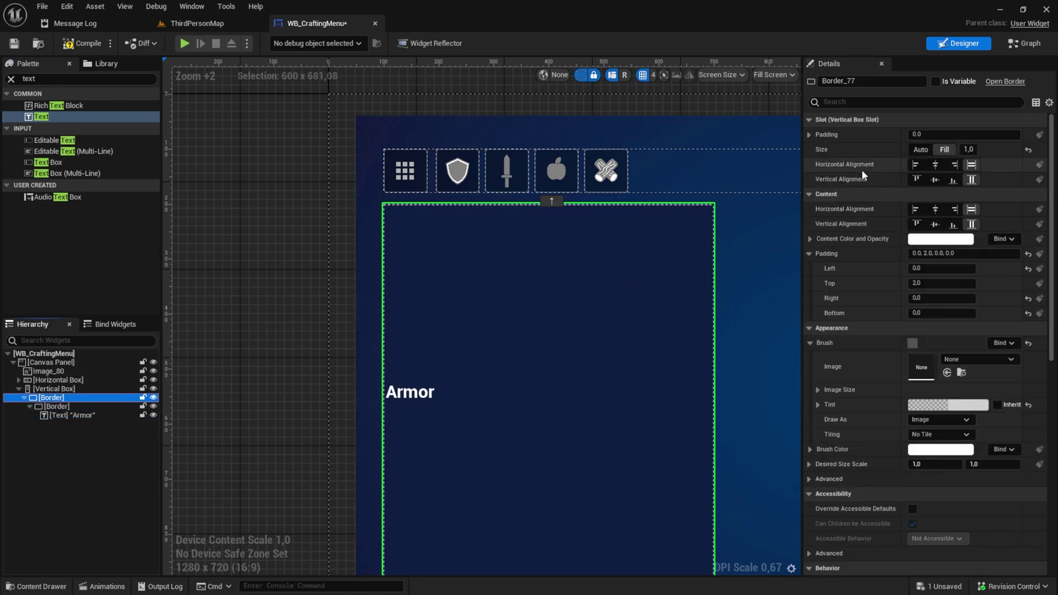
pyautogui.click(920, 150)
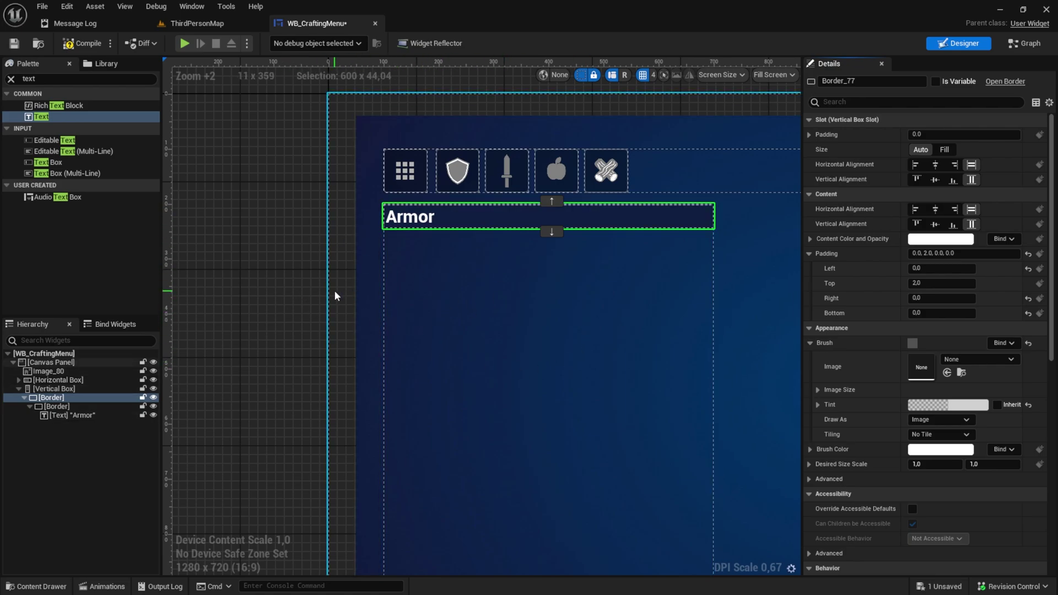
pyautogui.click(419, 218)
pyautogui.click(933, 325)
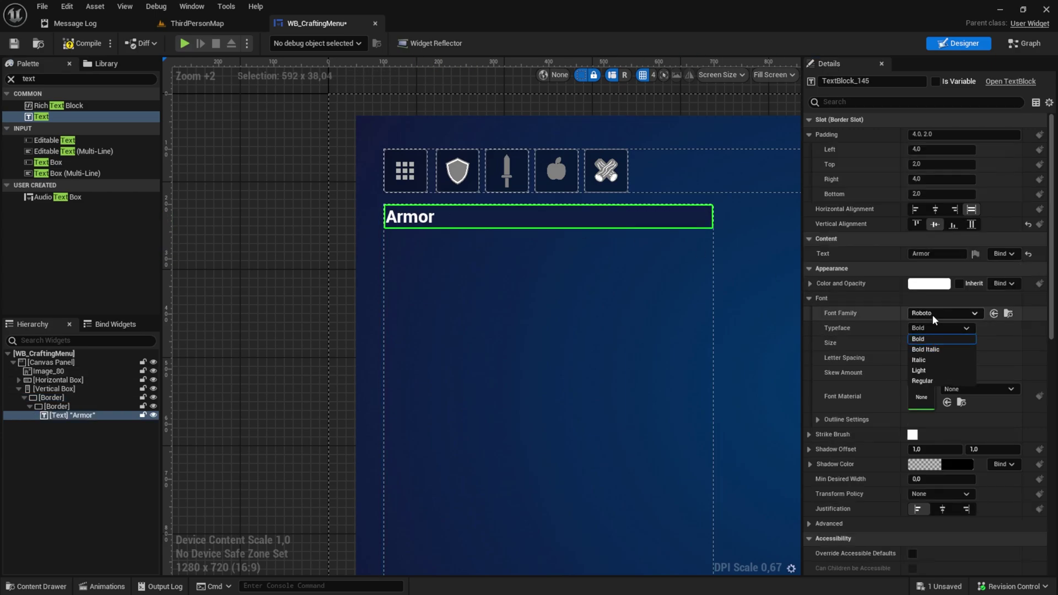
# Switch the Armor text to the Light typeface with a left padding of 15.
pyautogui.click(919, 371)
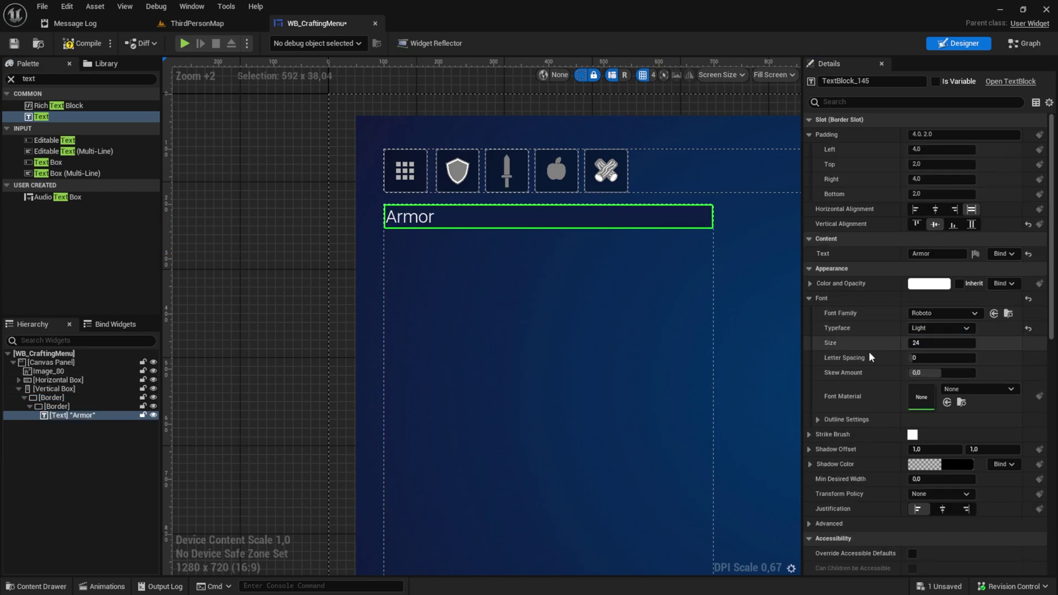
pyautogui.click(961, 149)
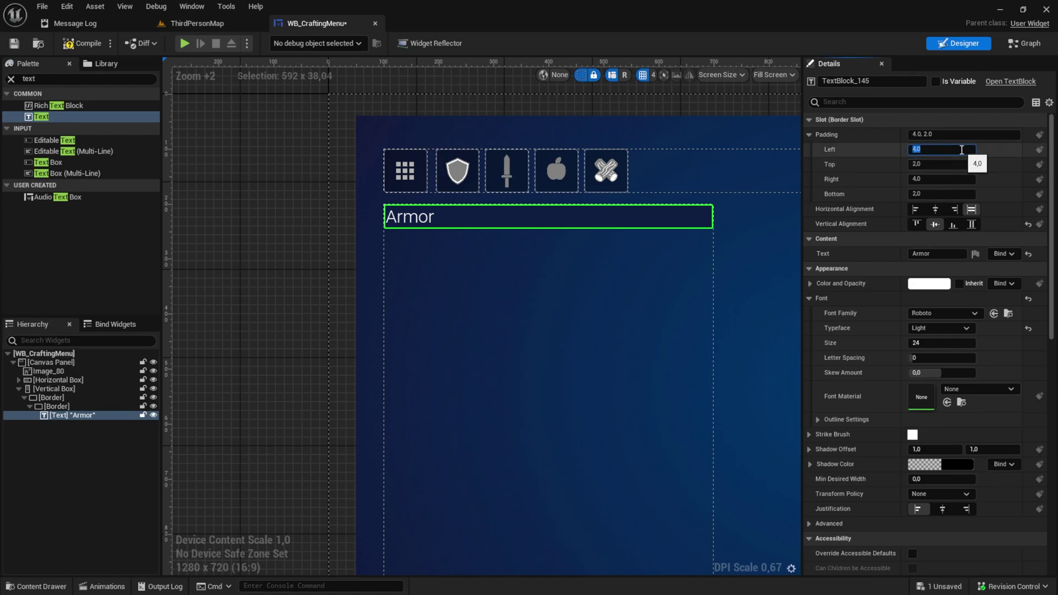
pyautogui.press('Return')
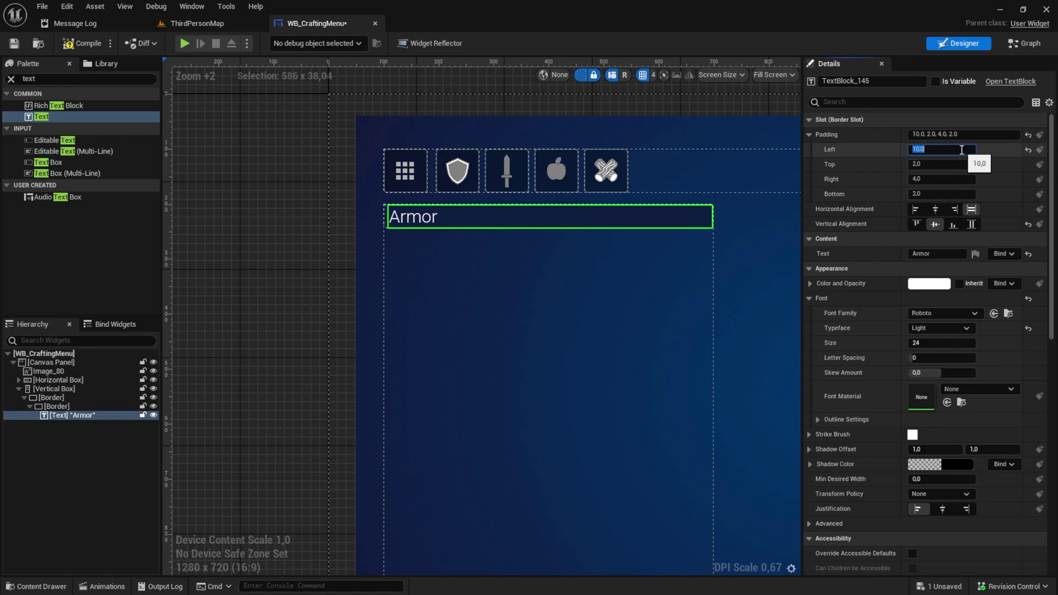
pyautogui.scroll(14, 380, 214)
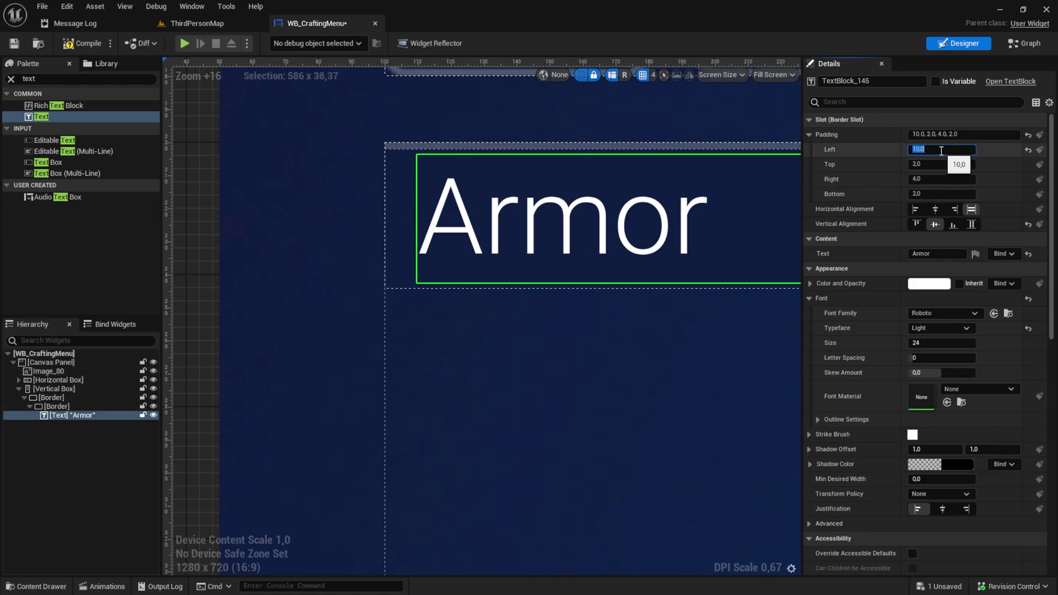
pyautogui.press('Return')
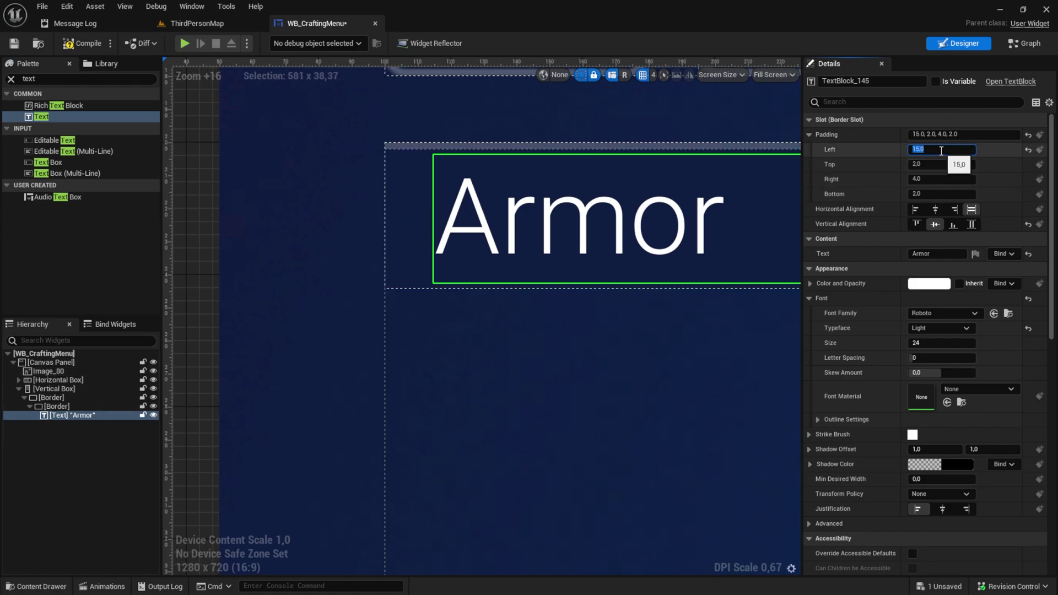
pyautogui.scroll(-14, 489, 302)
pyautogui.click(488, 322)
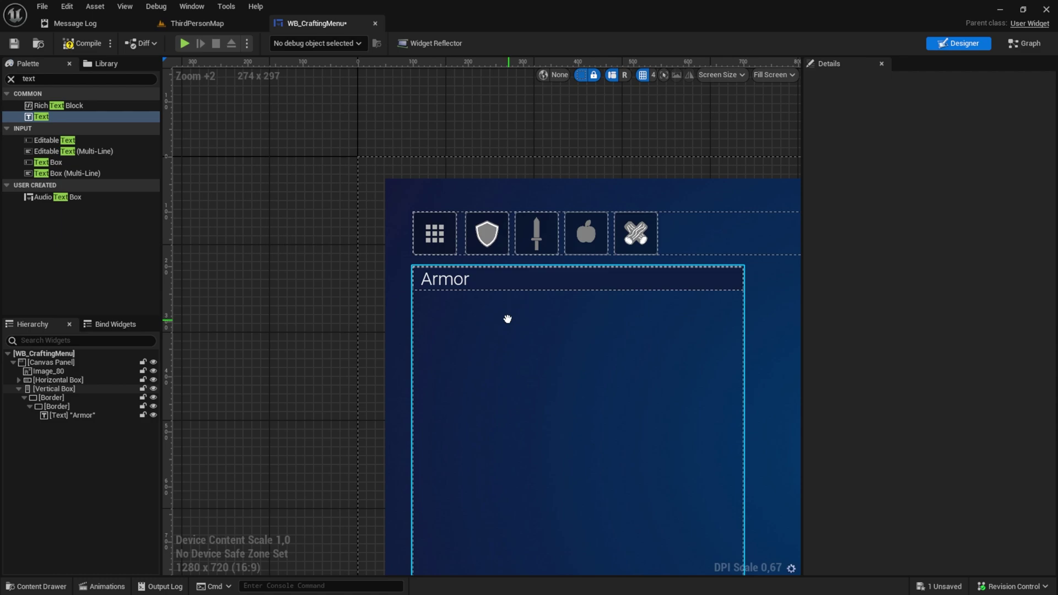
# Set the Armor text's top and bottom padding to 5.
pyautogui.click(436, 255)
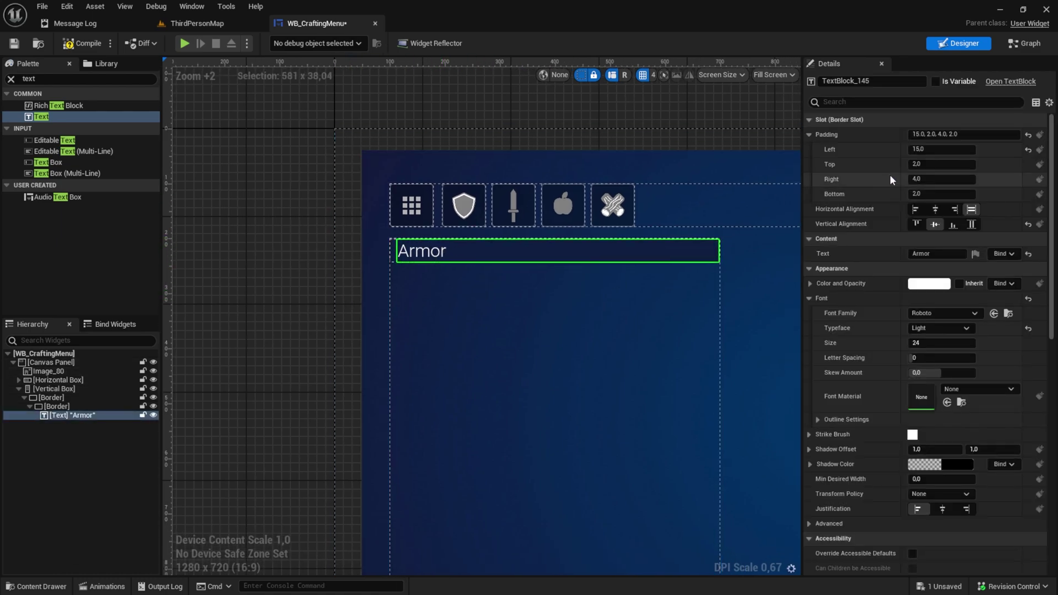
pyautogui.click(960, 163)
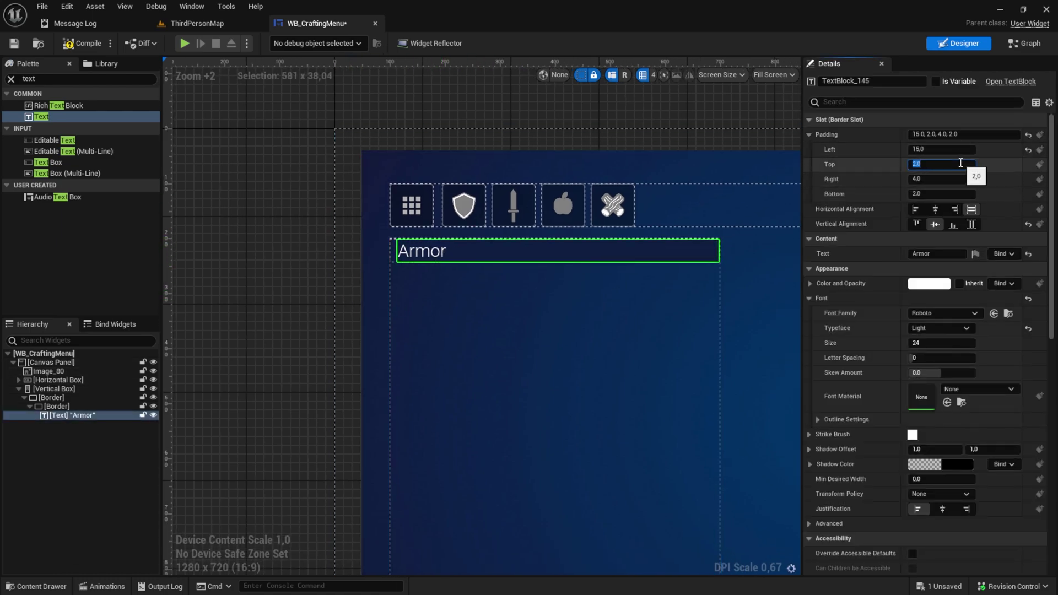
pyautogui.write('5')
pyautogui.click(945, 194)
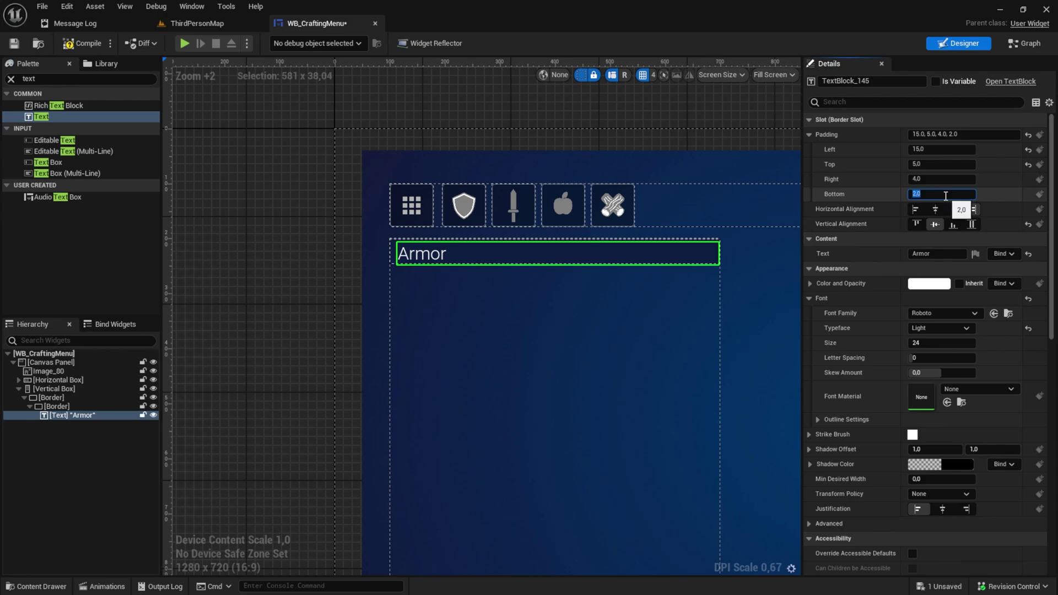
pyautogui.press('Return')
pyautogui.scroll(11, 424, 254)
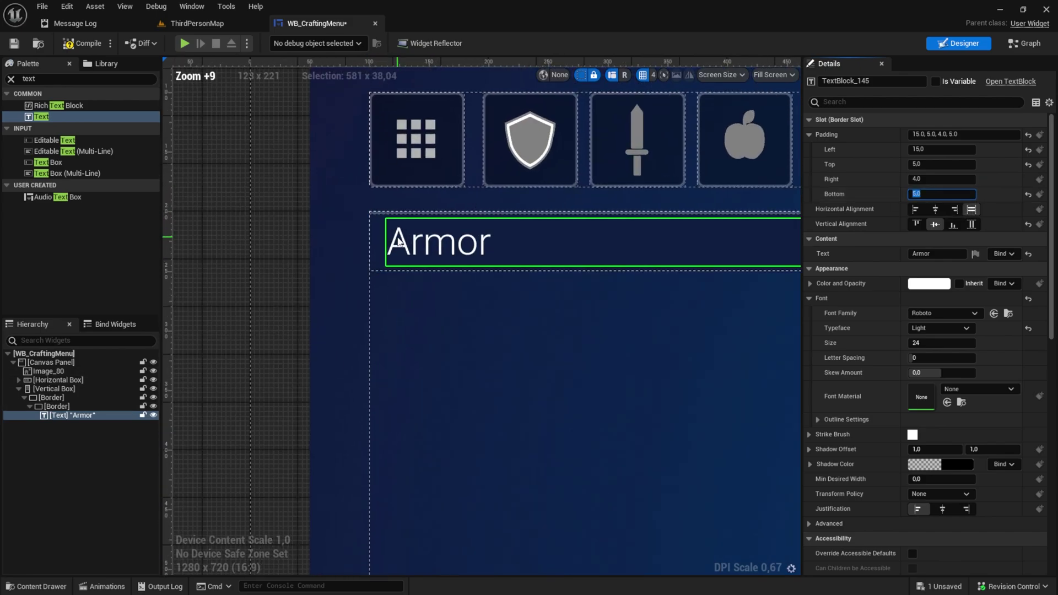
pyautogui.click(311, 339)
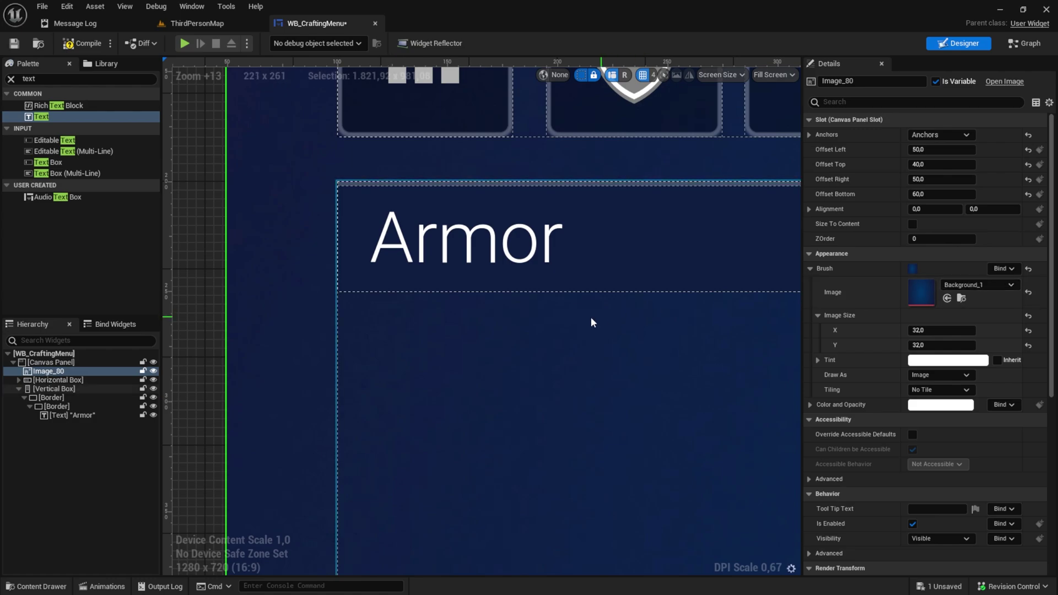
# Duplicate the outer Armor header Border with Ctrl+D.
pyautogui.scroll(-7, 589, 321)
pyautogui.click(49, 397)
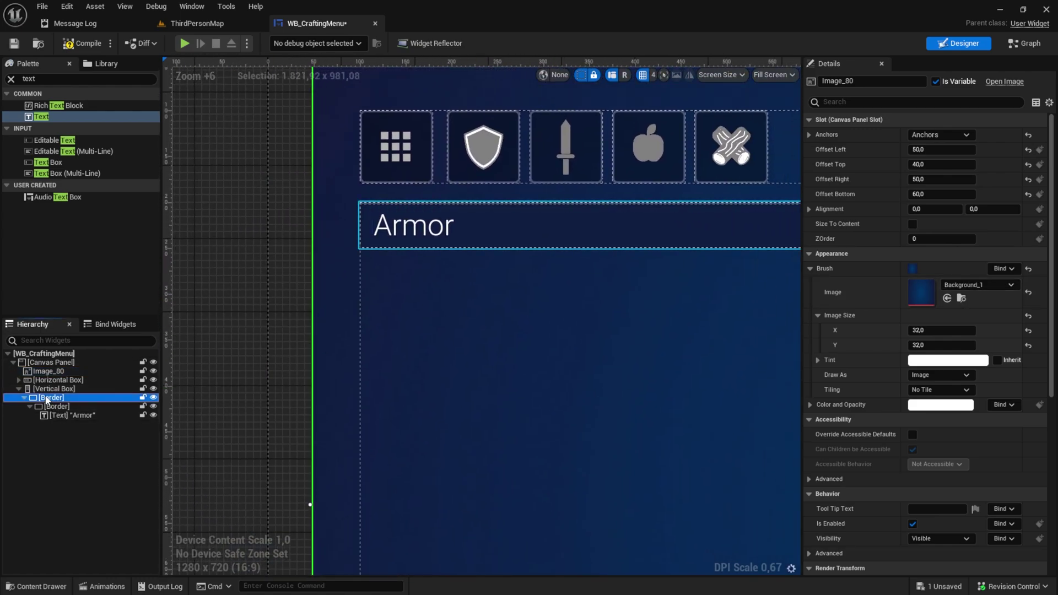
pyautogui.click(47, 389)
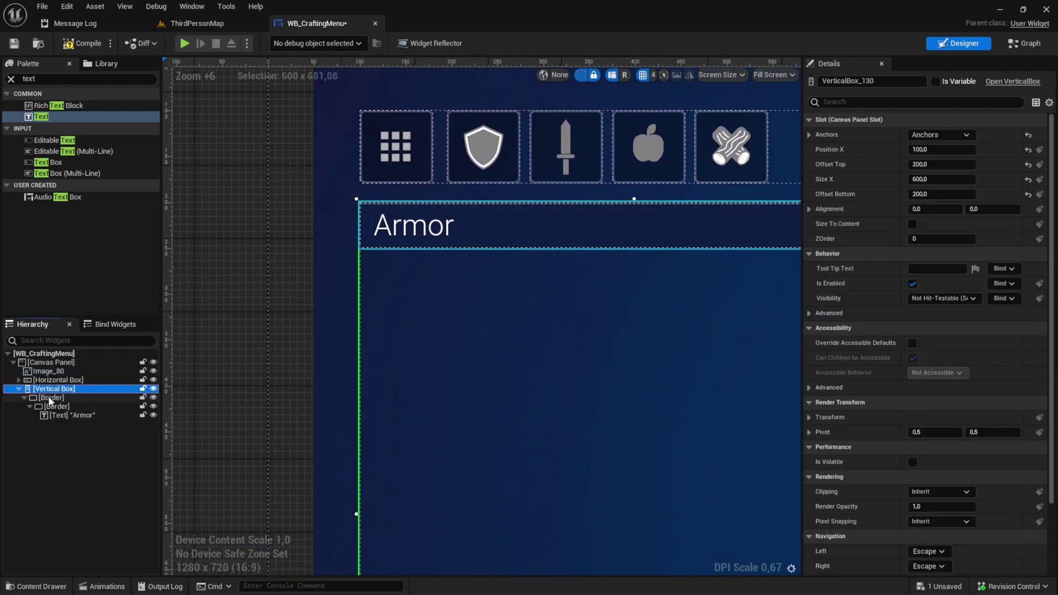
pyautogui.click(49, 397)
pyautogui.keyDown('ctrl'); pyautogui.click(56, 406); pyautogui.keyUp('ctrl')
pyautogui.keyDown('ctrl'); pyautogui.click(57, 415); pyautogui.keyUp('ctrl')
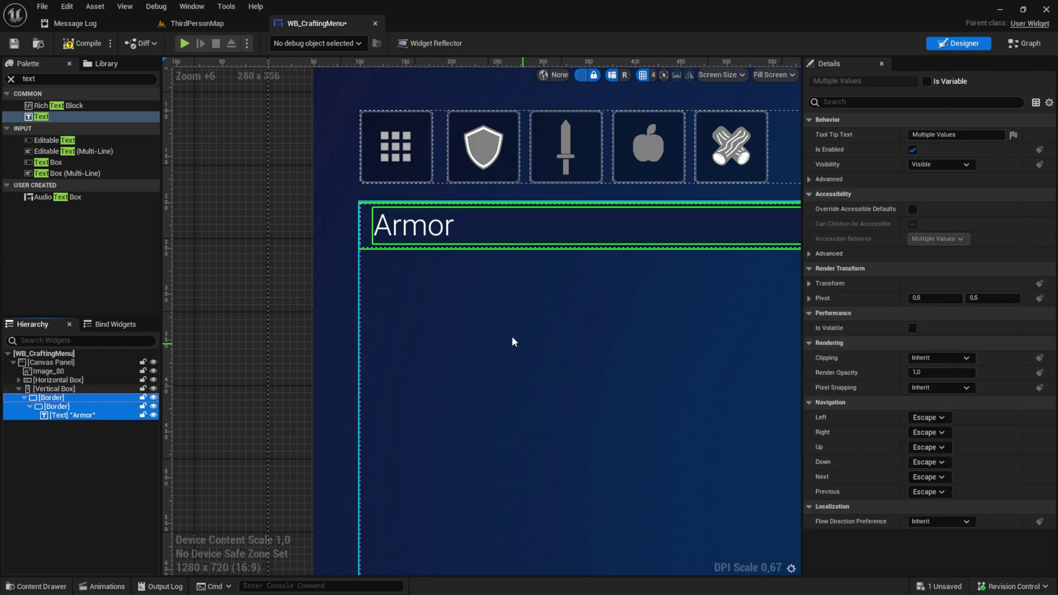
pyautogui.click(55, 389)
pyautogui.click(45, 397)
pyautogui.keyDown('ctrl'); pyautogui.click(57, 406); pyautogui.keyUp('ctrl')
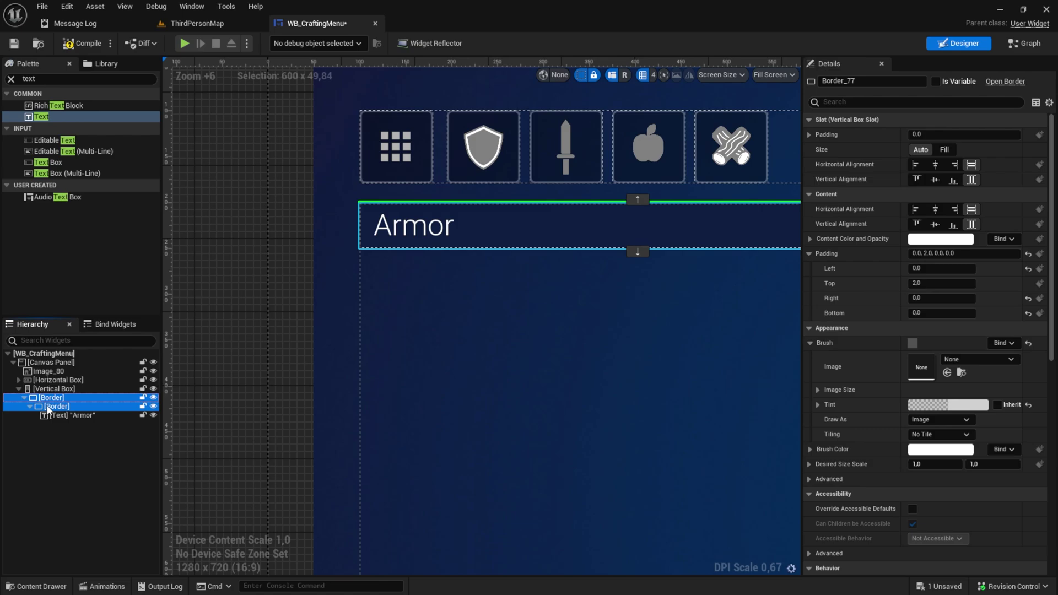
pyautogui.click(51, 397)
pyautogui.hotkey('ctrl', 'd')
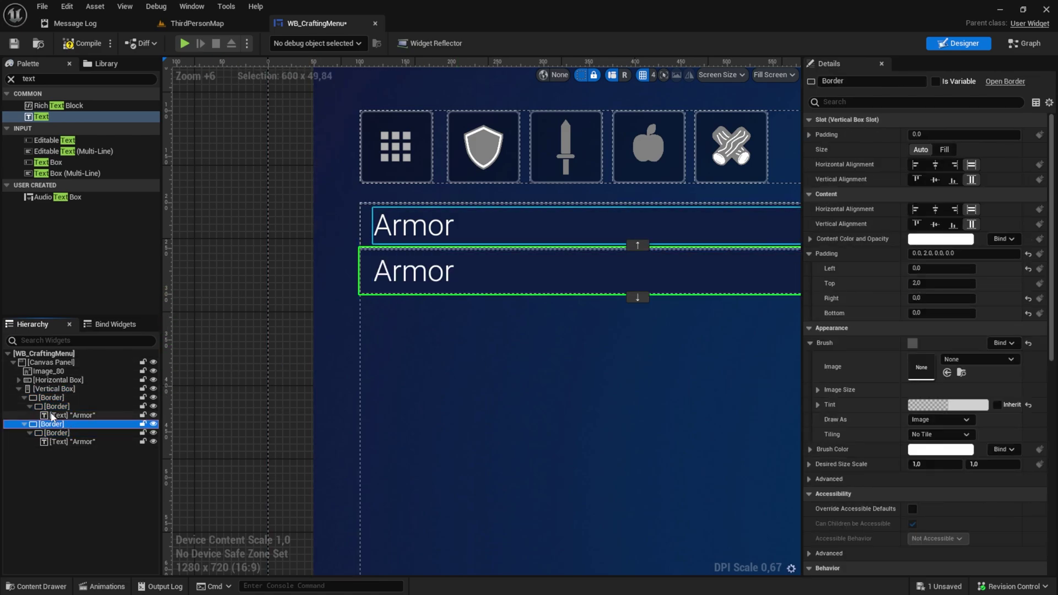
# Delete the Armor text from the duplicated border.
pyautogui.click(25, 397)
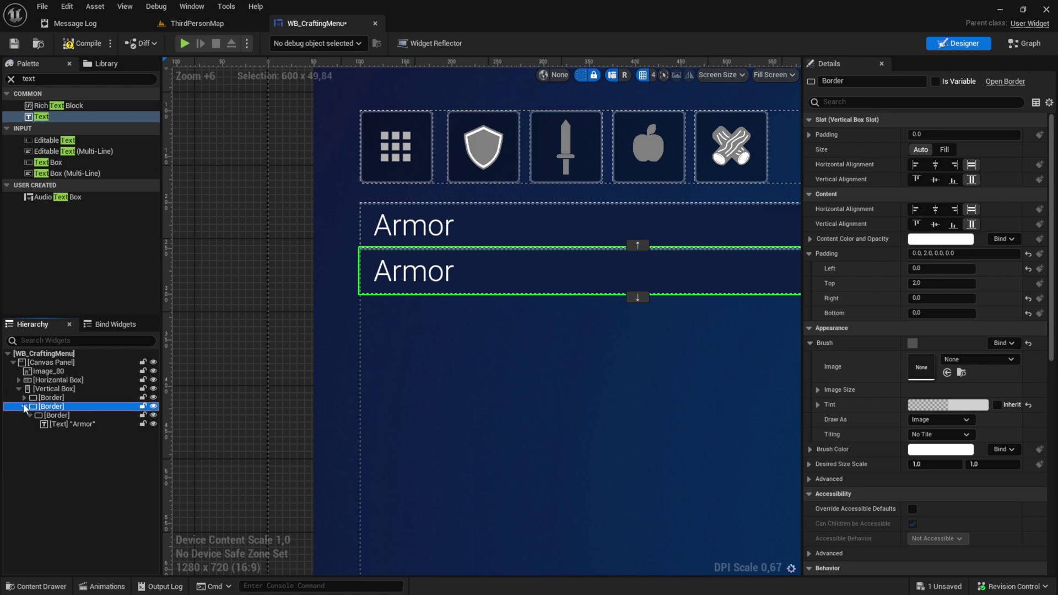
pyautogui.click(393, 284)
pyautogui.press('Delete')
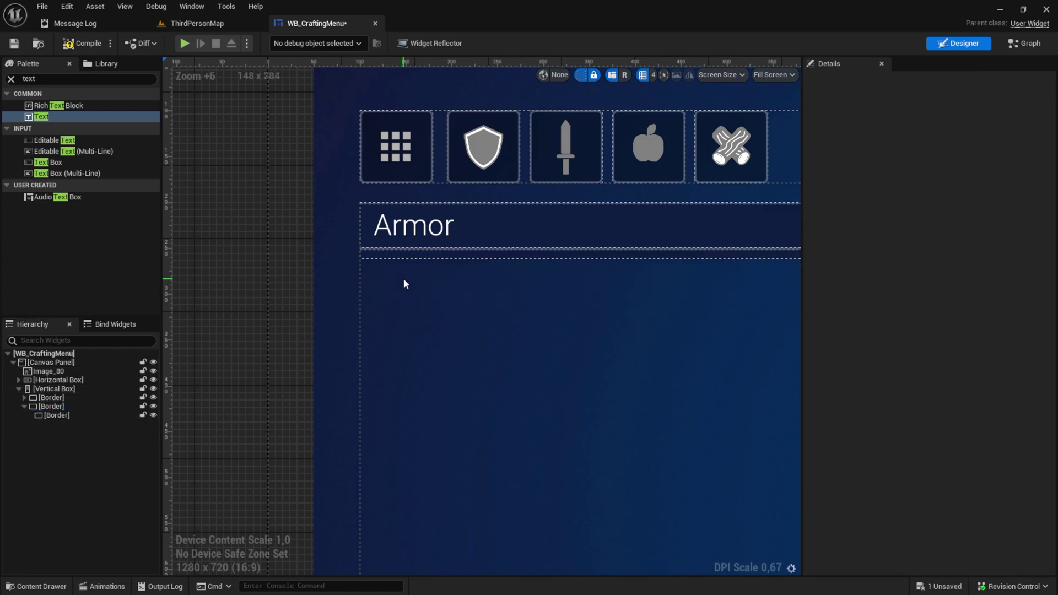
# Set the empty second Border's size to Fill below the Armor header.
pyautogui.click(48, 407)
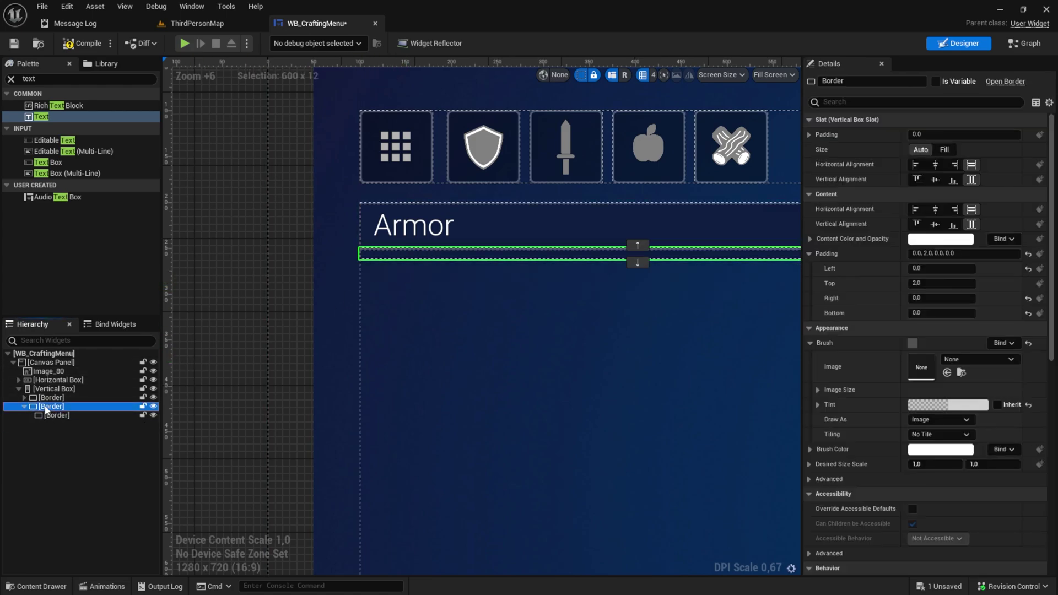
pyautogui.click(942, 150)
pyautogui.scroll(-5, 484, 295)
pyautogui.scroll(10, 487, 246)
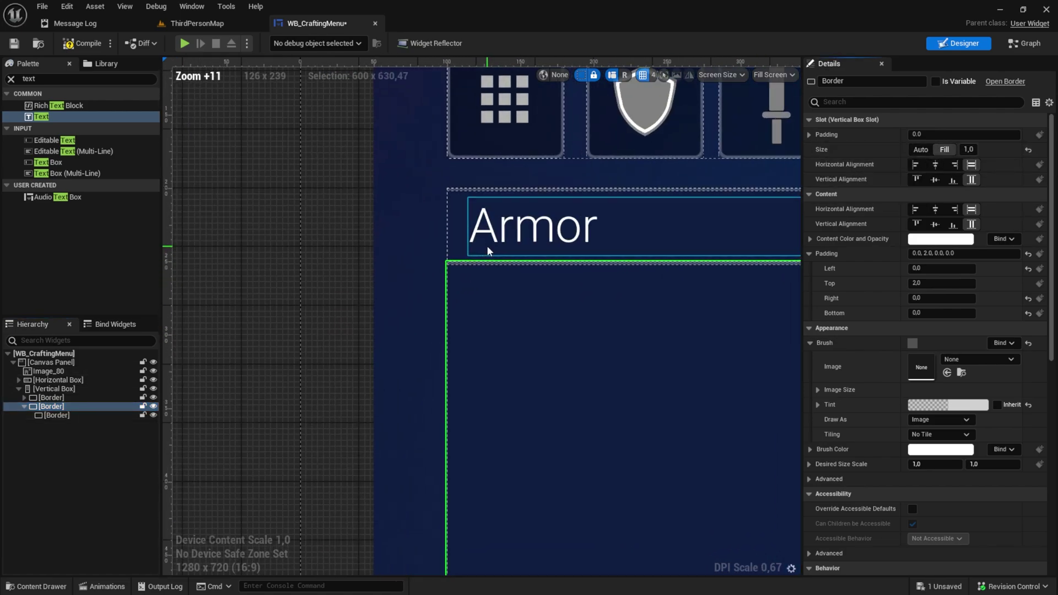
pyautogui.scroll(7, 487, 246)
pyautogui.moveTo(416, 141); pyautogui.dragTo(444, 231, button='right')
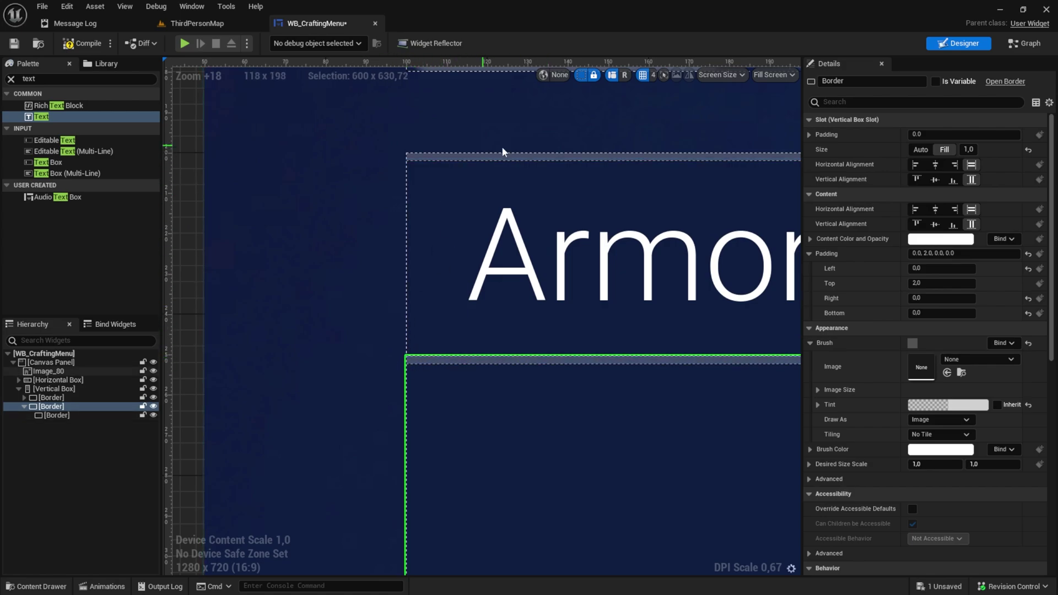
pyautogui.click(366, 350)
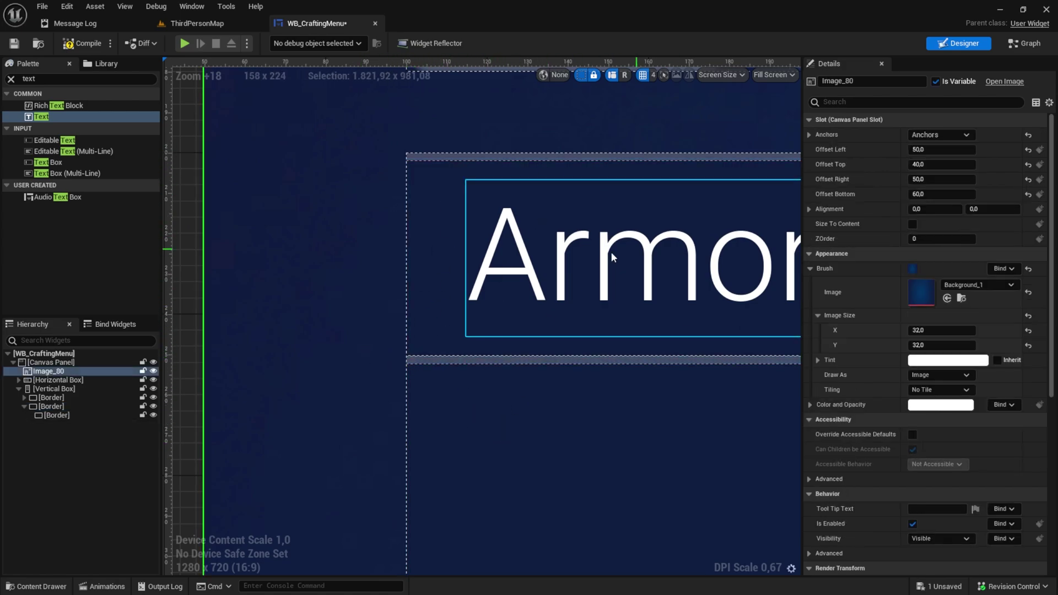
pyautogui.scroll(-14, 628, 342)
pyautogui.scroll(3, 578, 302)
pyautogui.moveTo(579, 302); pyautogui.dragTo(527, 248, button='right')
pyautogui.scroll(10, 389, 418)
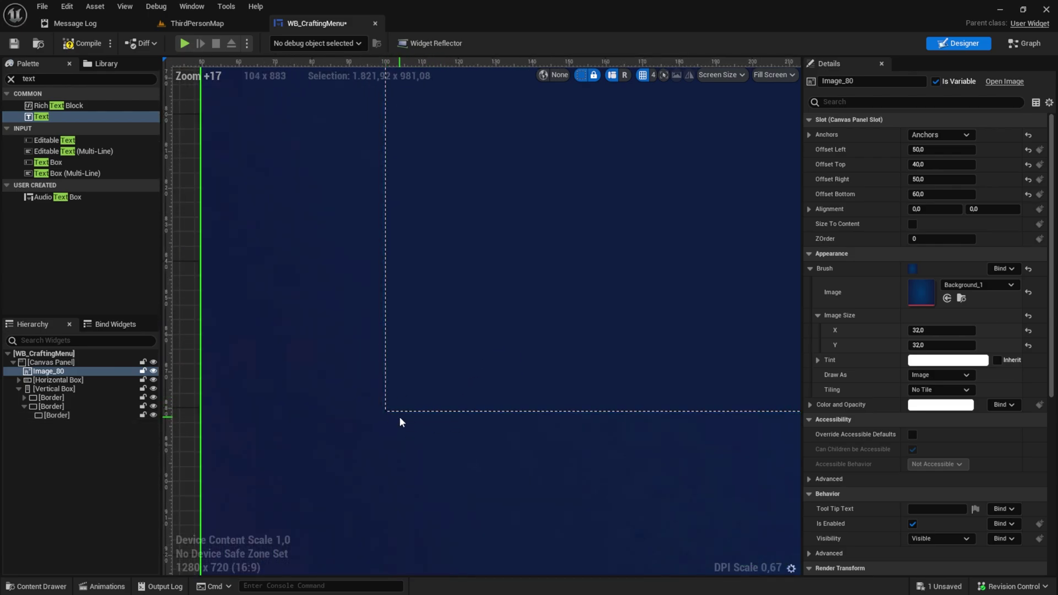
# Give the nested inner Border a bottom slot padding of 2, making it 0, 2, 0, 2.
pyautogui.click(58, 408)
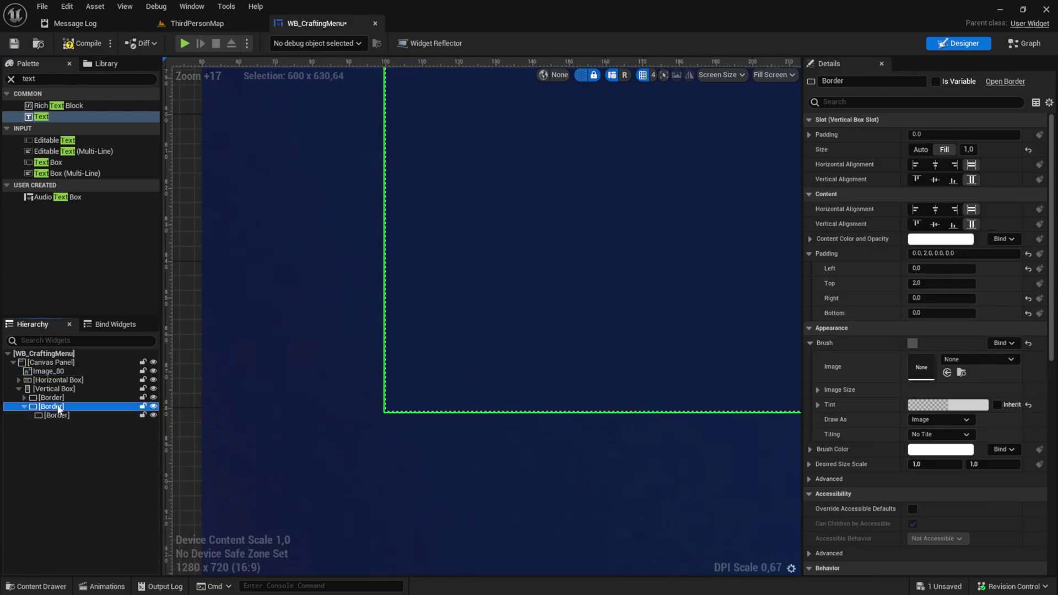
pyautogui.click(59, 415)
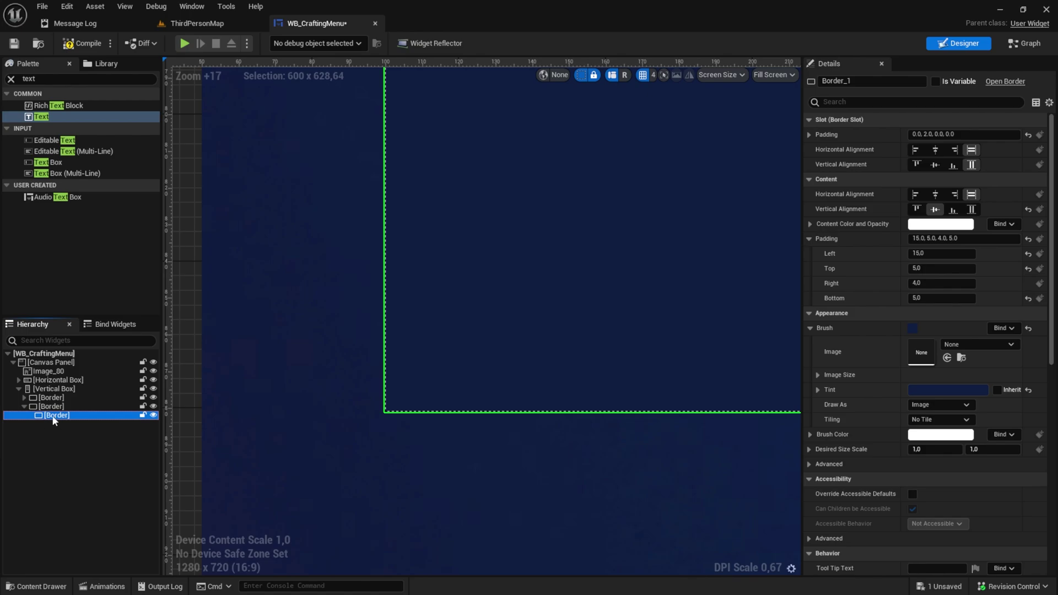
pyautogui.click(809, 134)
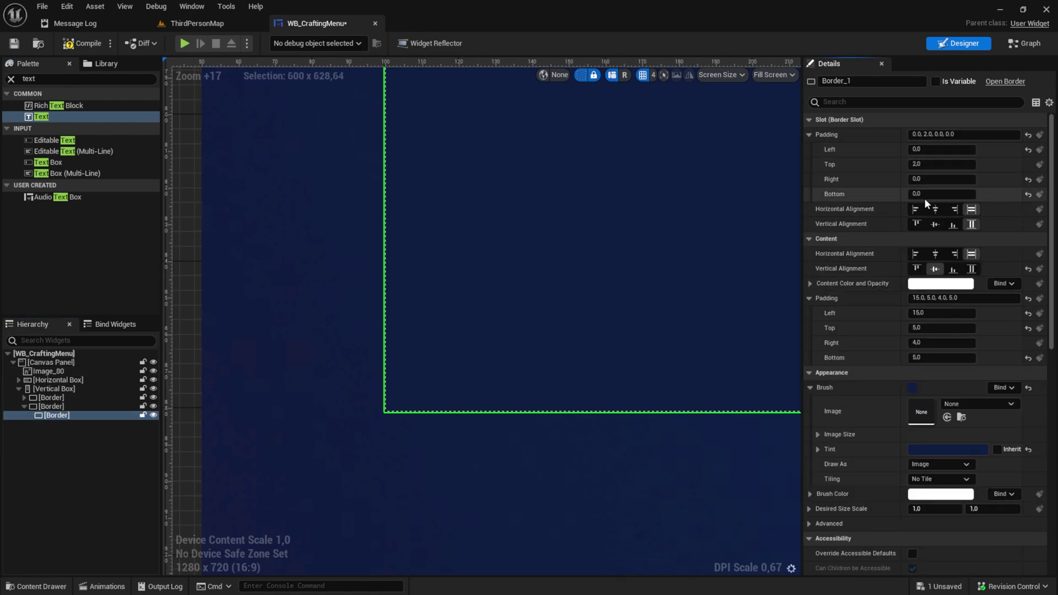
pyautogui.write('2')
pyautogui.press('Return')
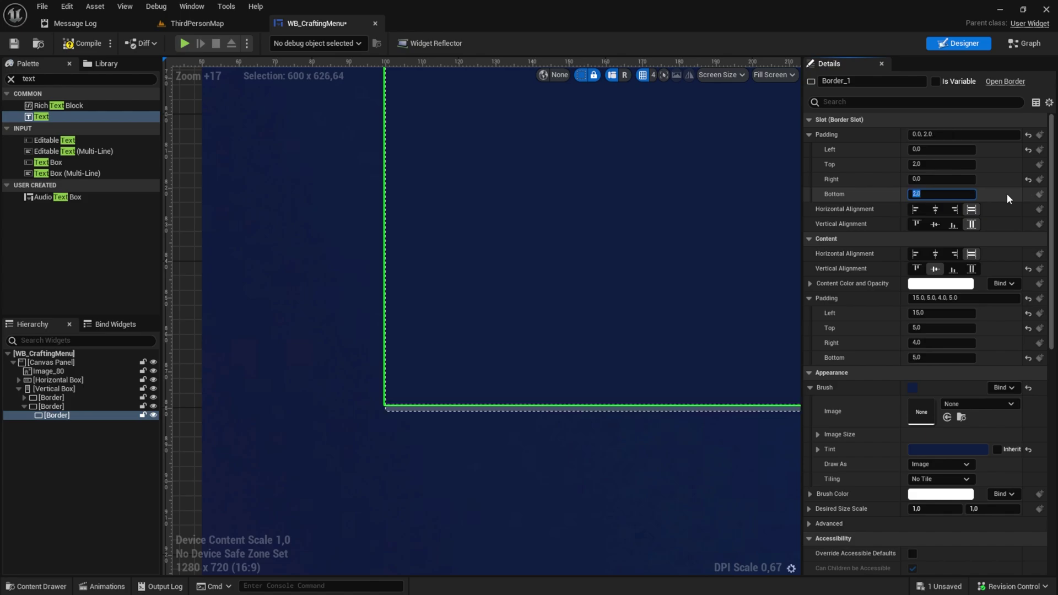
pyautogui.scroll(-13, 442, 407)
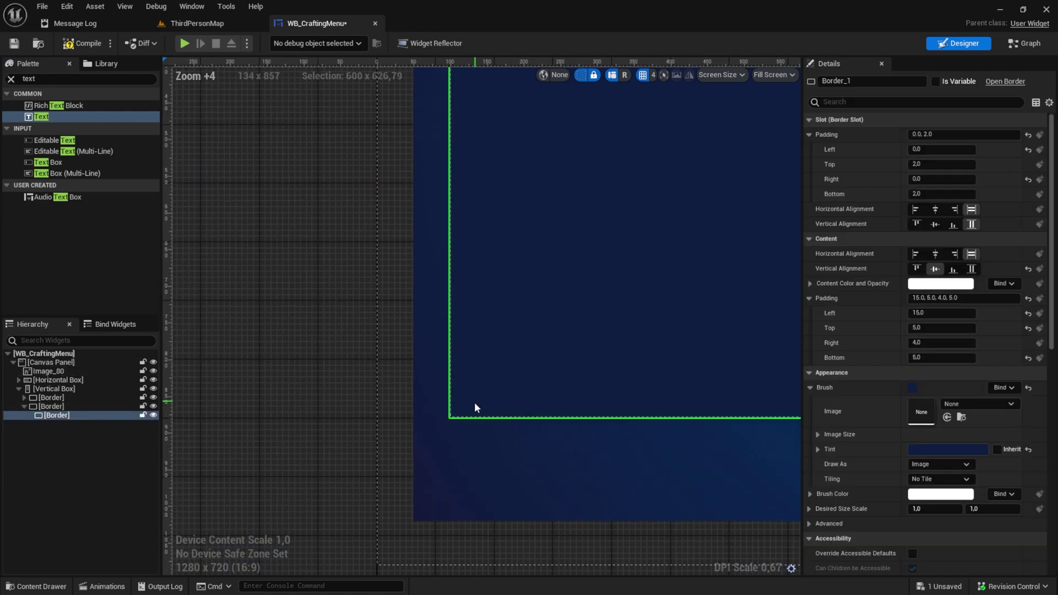
pyautogui.scroll(10, 468, 410)
pyautogui.scroll(-13, 462, 421)
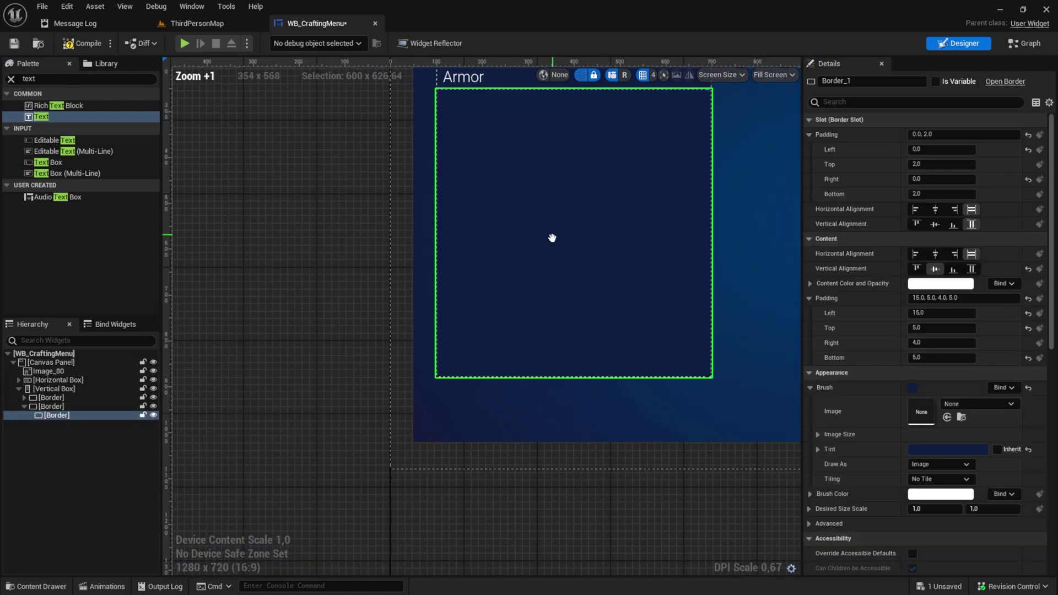
pyautogui.scroll(1, 498, 309)
pyautogui.scroll(1, 497, 309)
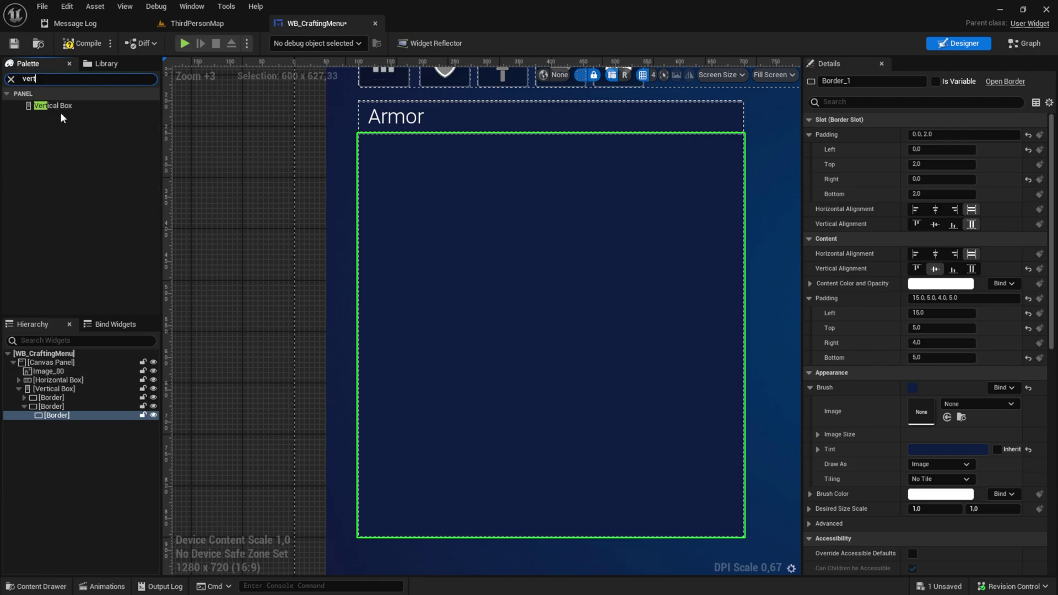
# Place a Vertical Box in the inner Border with vertical alignment Fill and padding 0.
pyautogui.moveTo(60, 111); pyautogui.dragTo(442, 217)
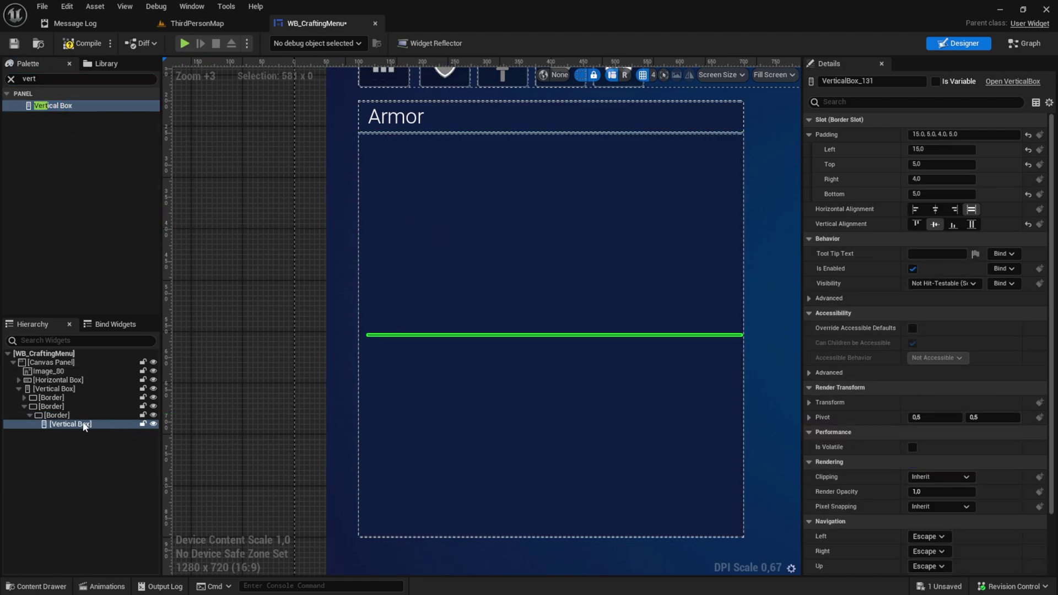
pyautogui.click(971, 225)
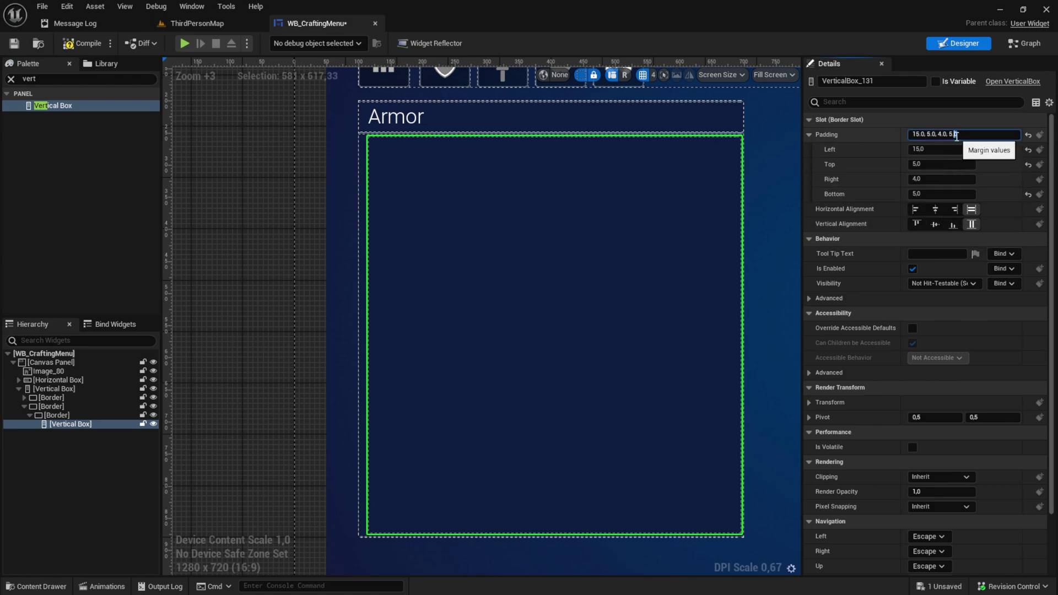
pyautogui.click(956, 135)
pyautogui.write('0')
pyautogui.press('Return')
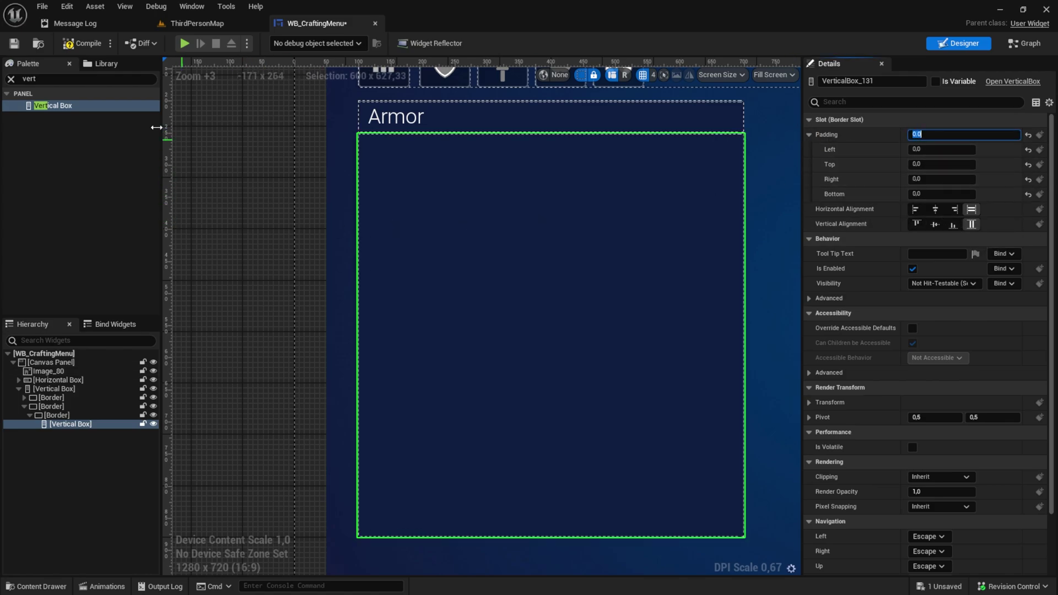
# Nest a Scroll Box, then a Wrap Box inside it, each sized to Fill.
pyautogui.click(63, 79)
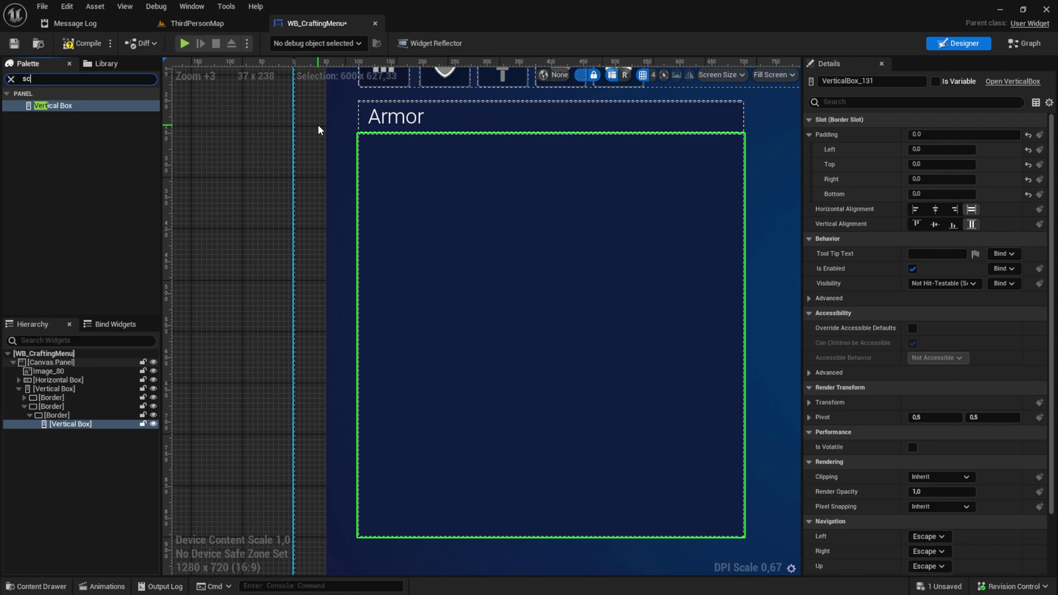
pyautogui.moveTo(85, 107); pyautogui.dragTo(424, 168)
pyautogui.click(943, 149)
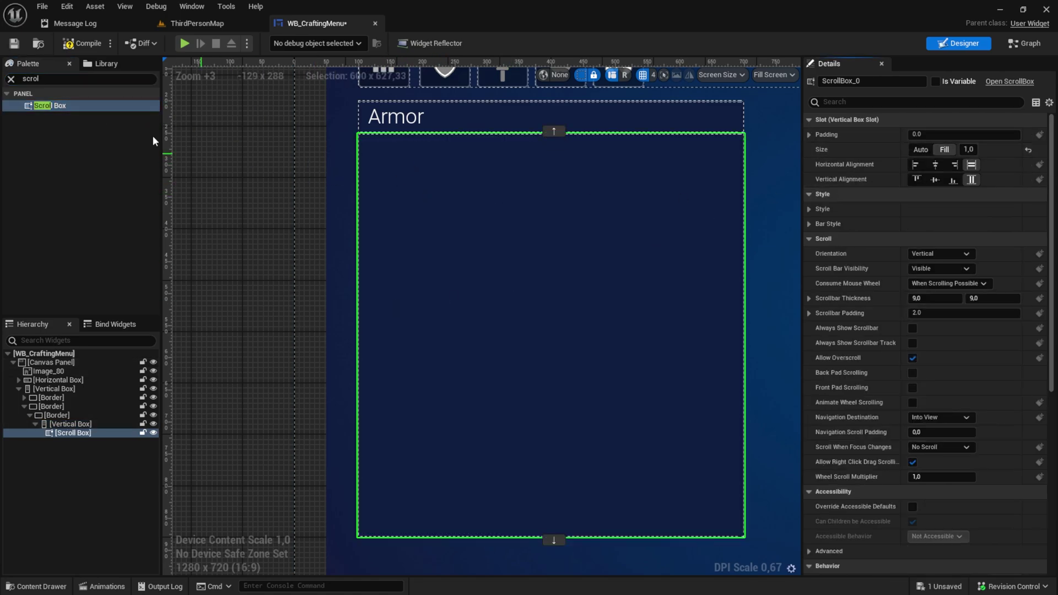
pyautogui.click(80, 82)
pyautogui.write('wrap')
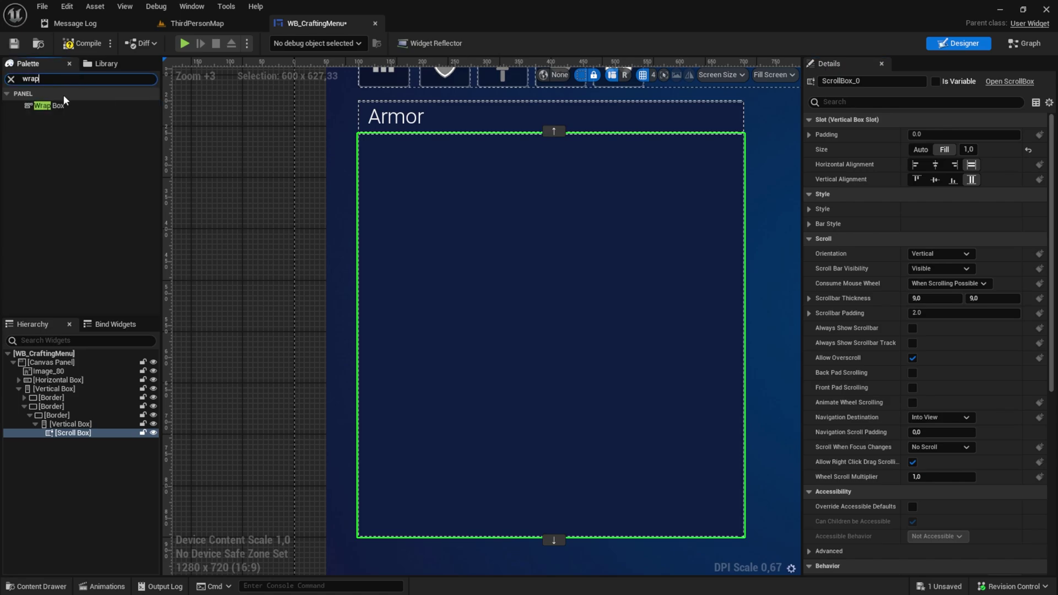
pyautogui.moveTo(65, 100); pyautogui.dragTo(456, 193)
pyautogui.click(943, 150)
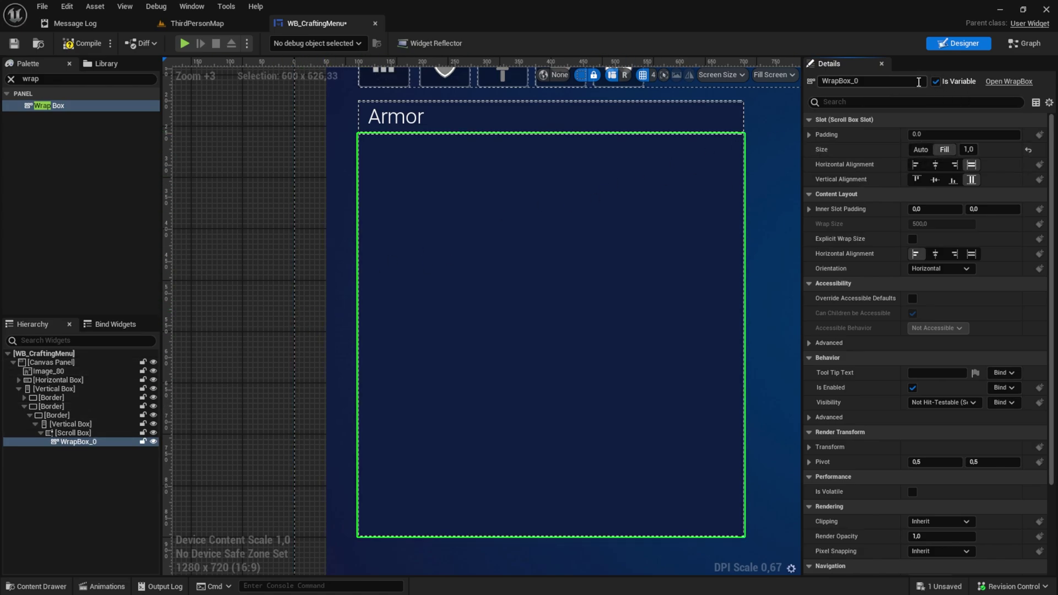
# Rename the Wrap Box to WB_CraftingItemsContainer.
pyautogui.click(900, 82)
pyautogui.write('W')
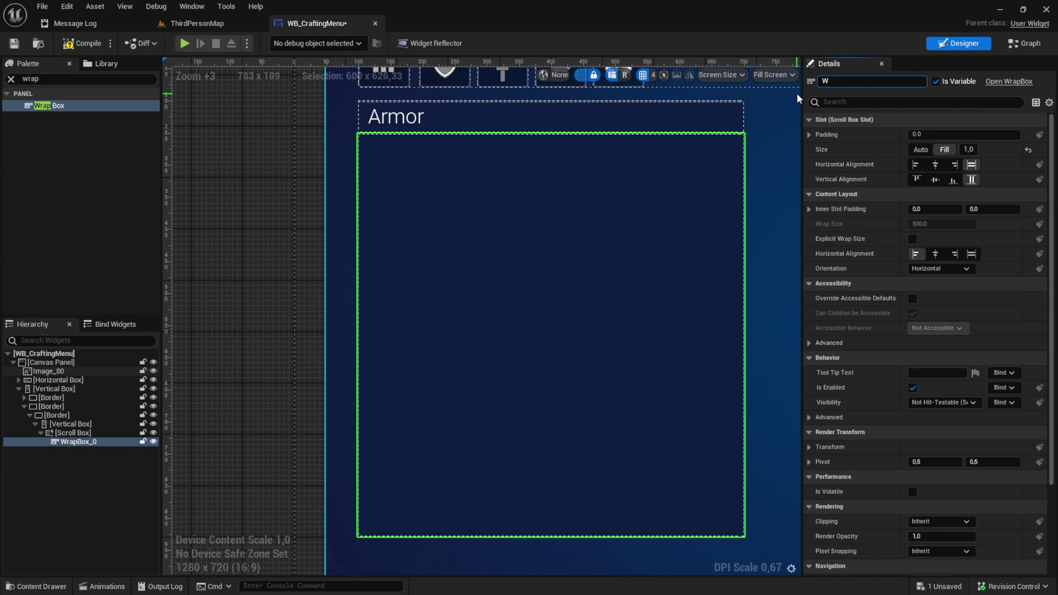
pyautogui.write('B_CraftingItemsContainer')
pyautogui.press('Return')
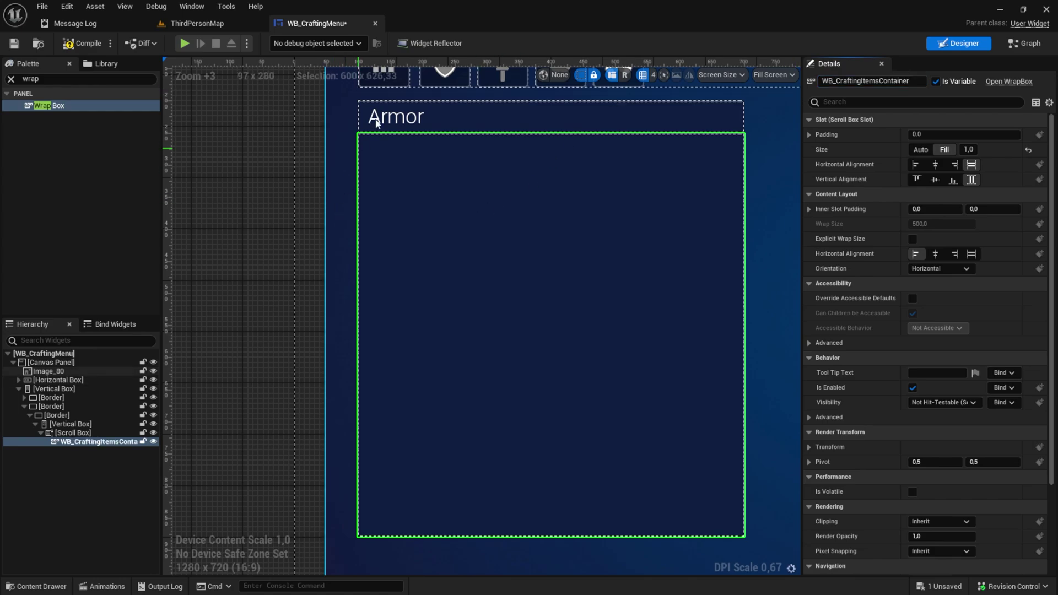
# Rename the Armor text block to TB_CraftingItemCategory as a variable.
pyautogui.click(376, 122)
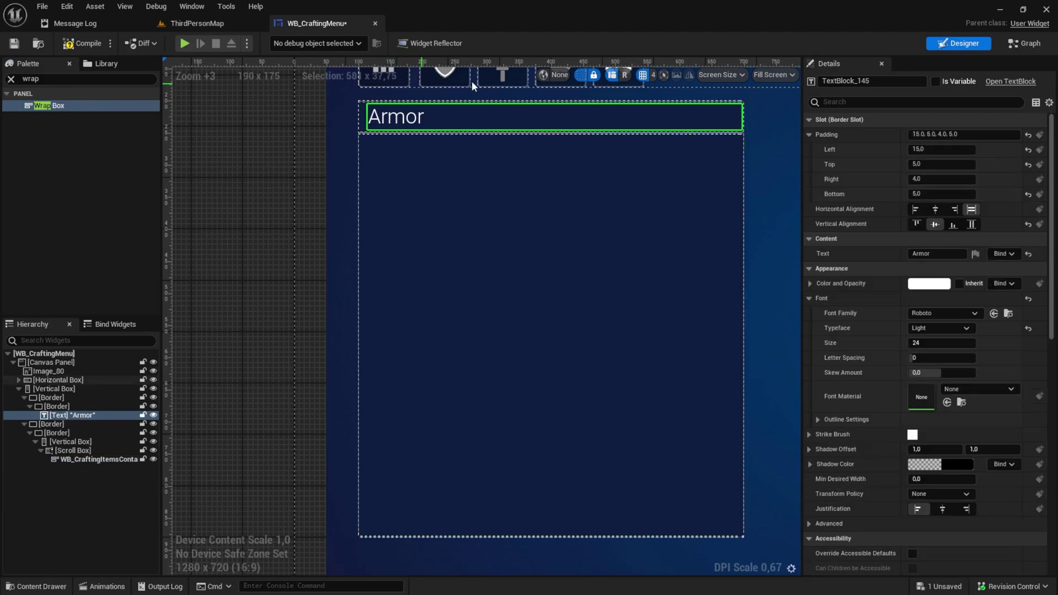
pyautogui.click(884, 81)
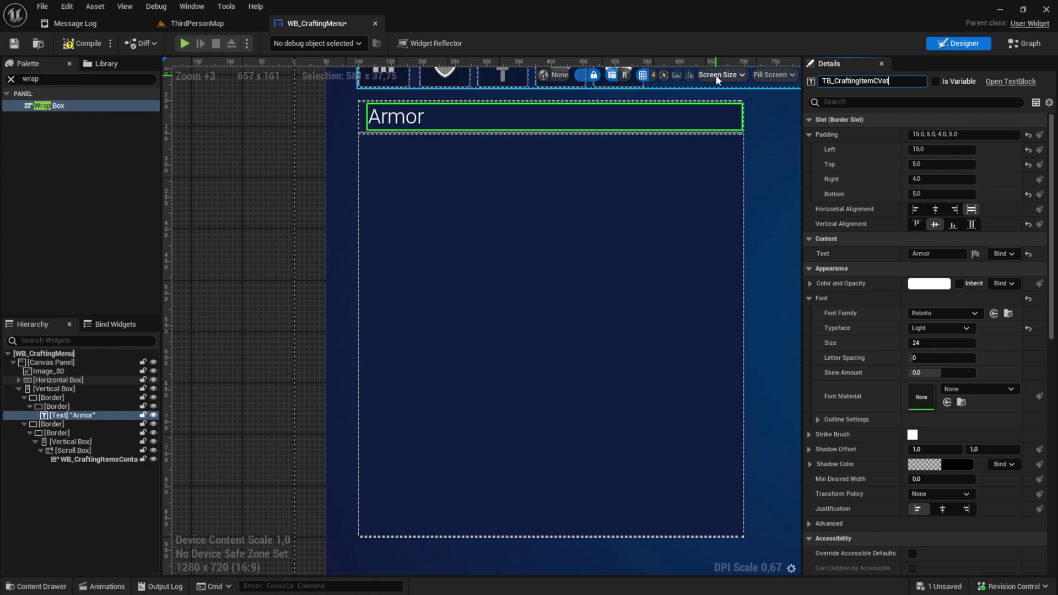
pyautogui.press('Return')
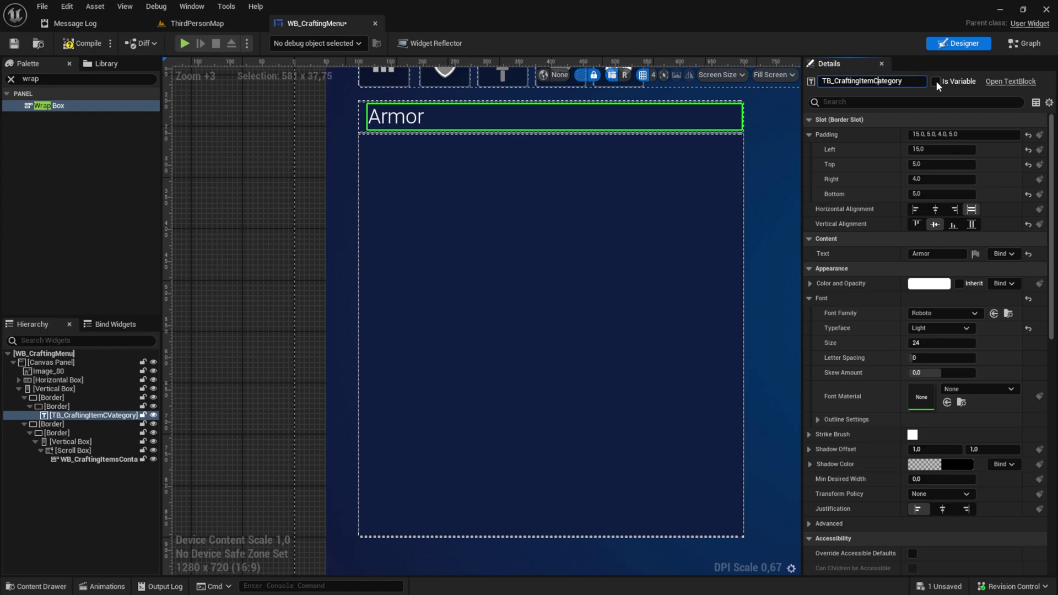
pyautogui.press('Return')
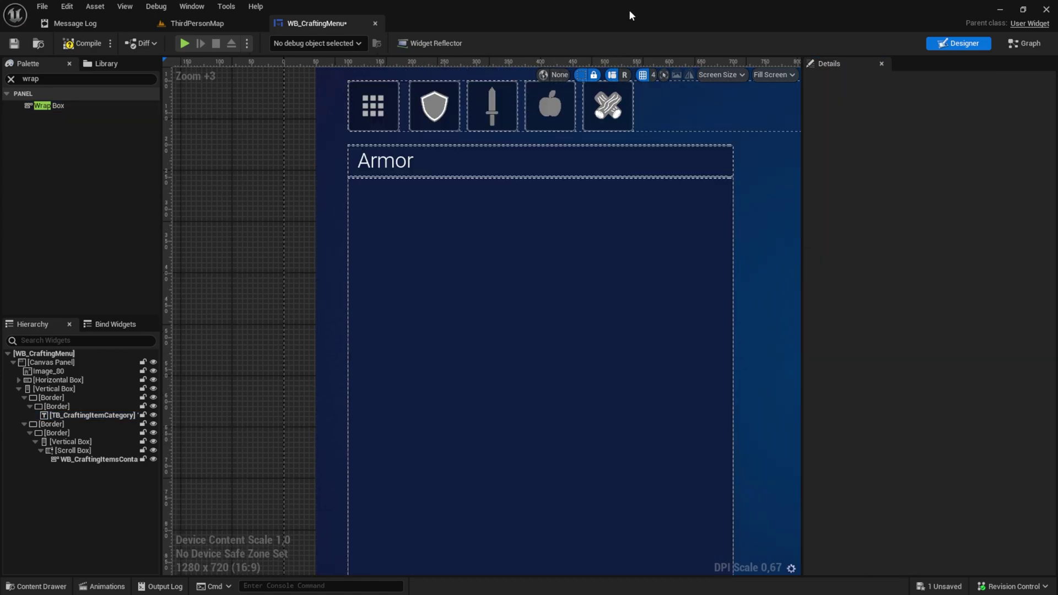
pyautogui.click(475, 159)
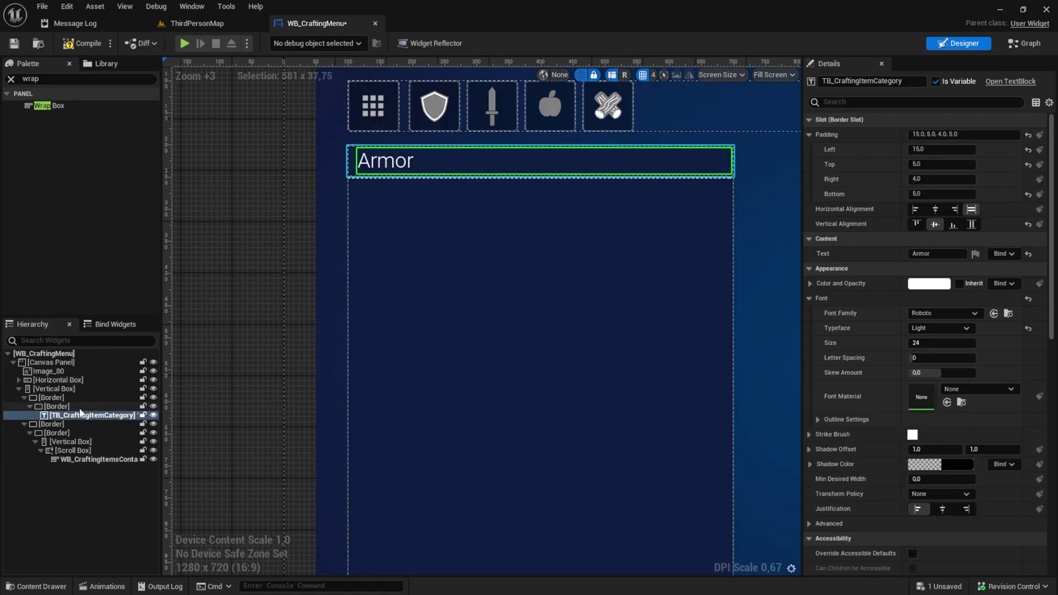
# Tint the Armor header border and the item-list border with darker colours picked by eyedropper.
pyautogui.click(378, 177)
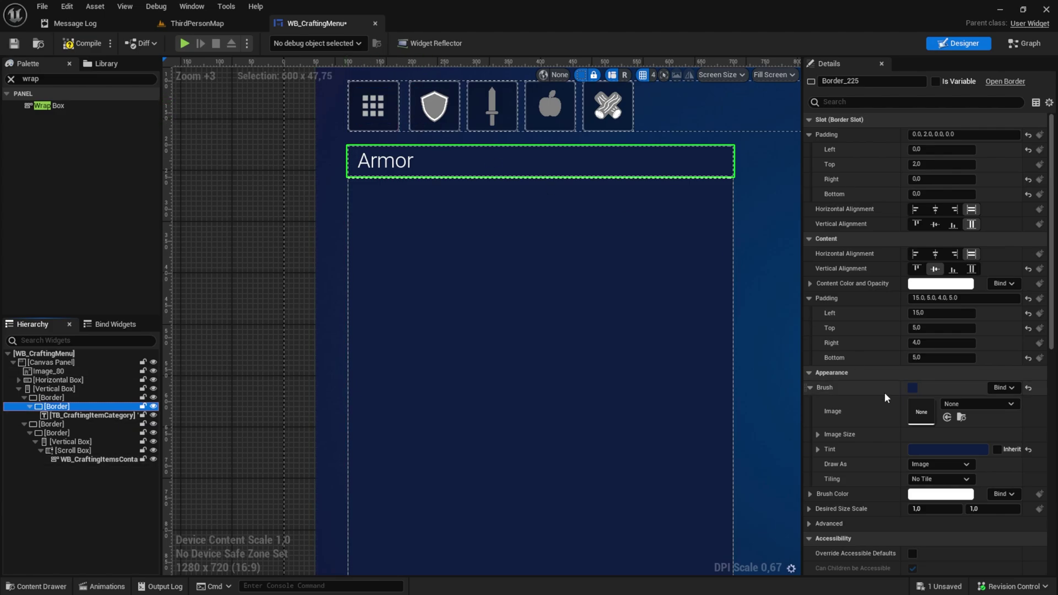
pyautogui.click(964, 449)
pyautogui.click(947, 413)
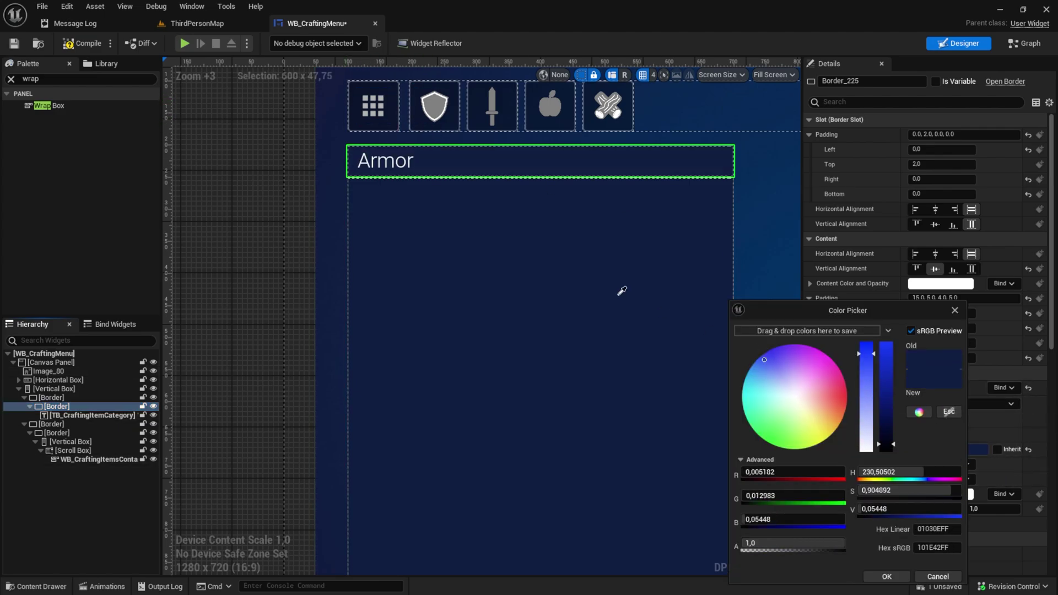
pyautogui.click(481, 117)
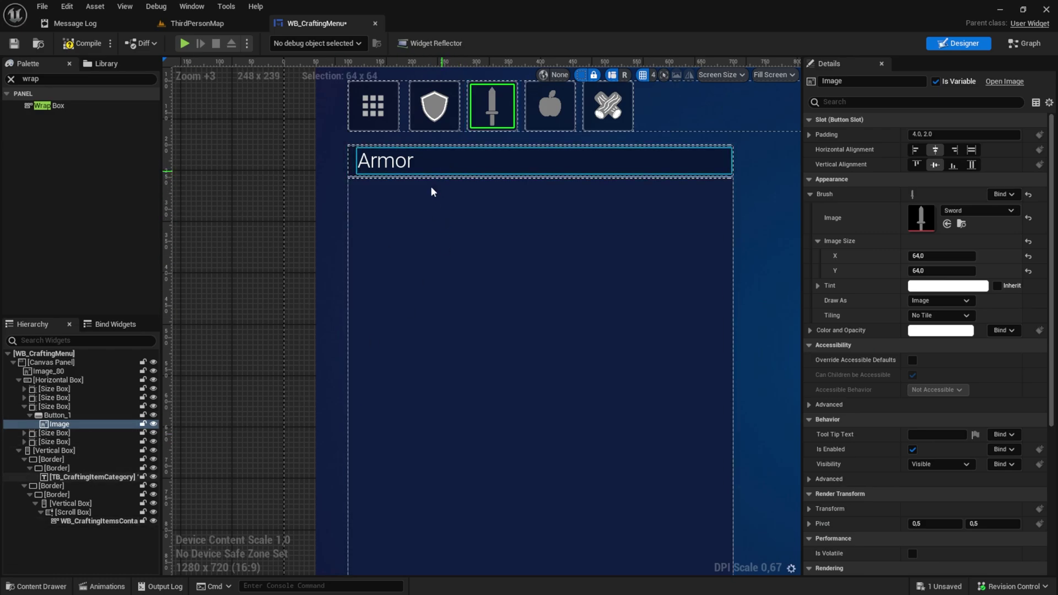
pyautogui.click(56, 494)
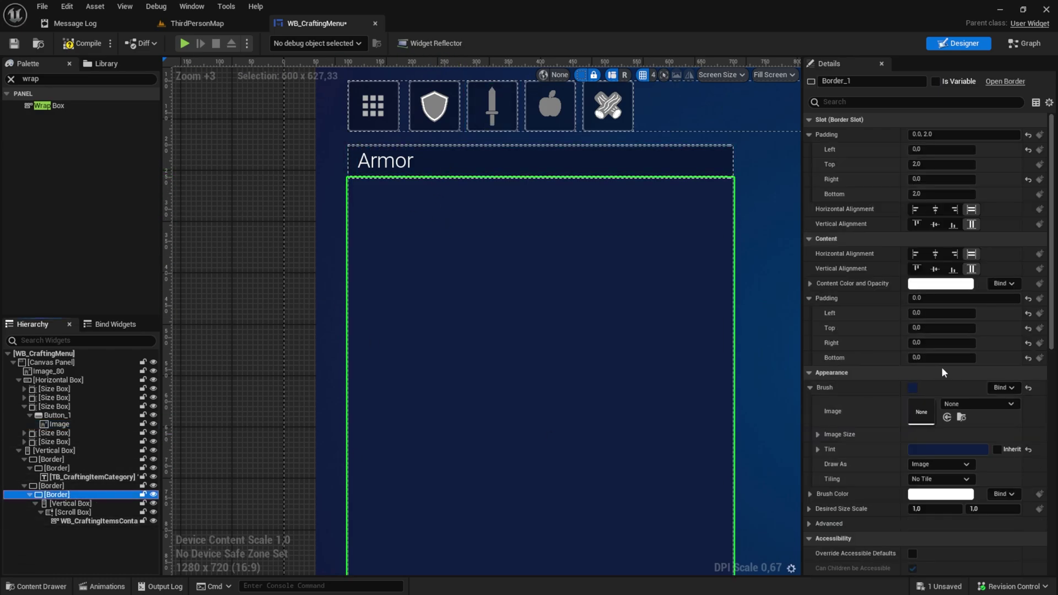
pyautogui.click(973, 451)
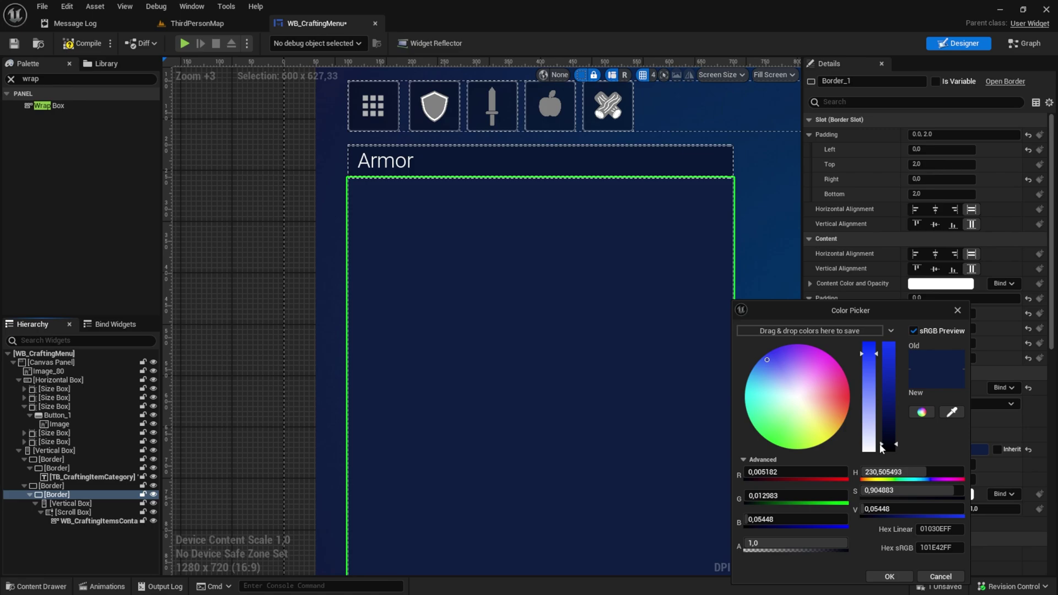
pyautogui.click(951, 412)
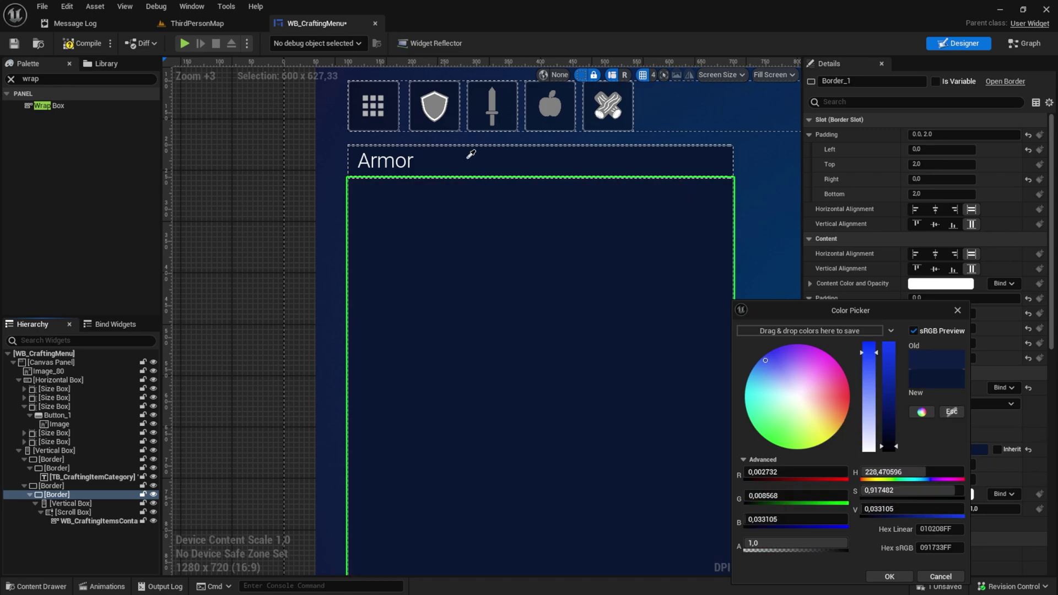
pyautogui.click(454, 119)
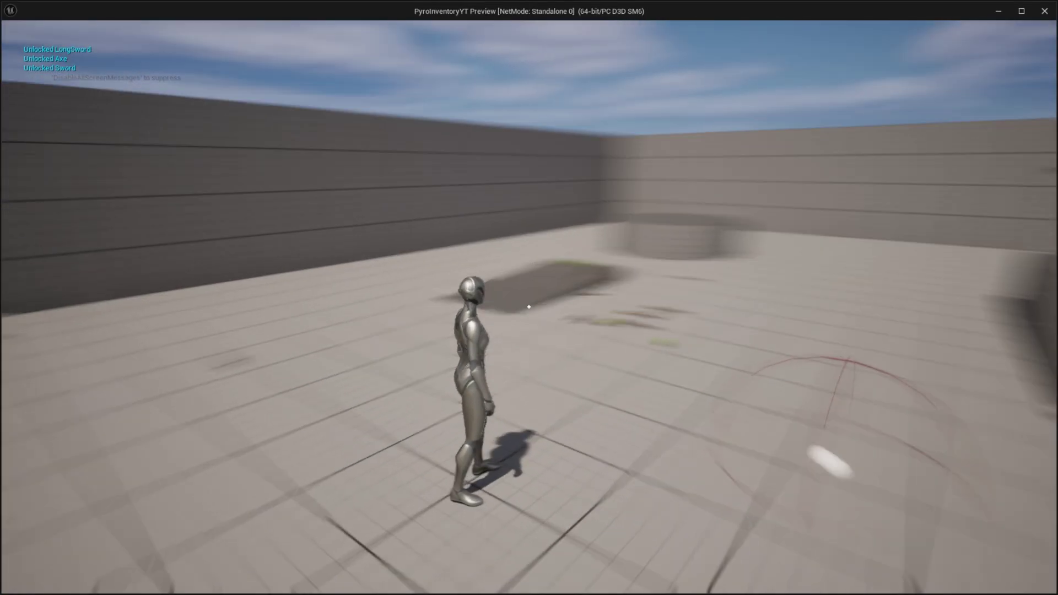
# Preview the menu in game, then switch to the widget's Event Graph.
pyautogui.press('Tab')
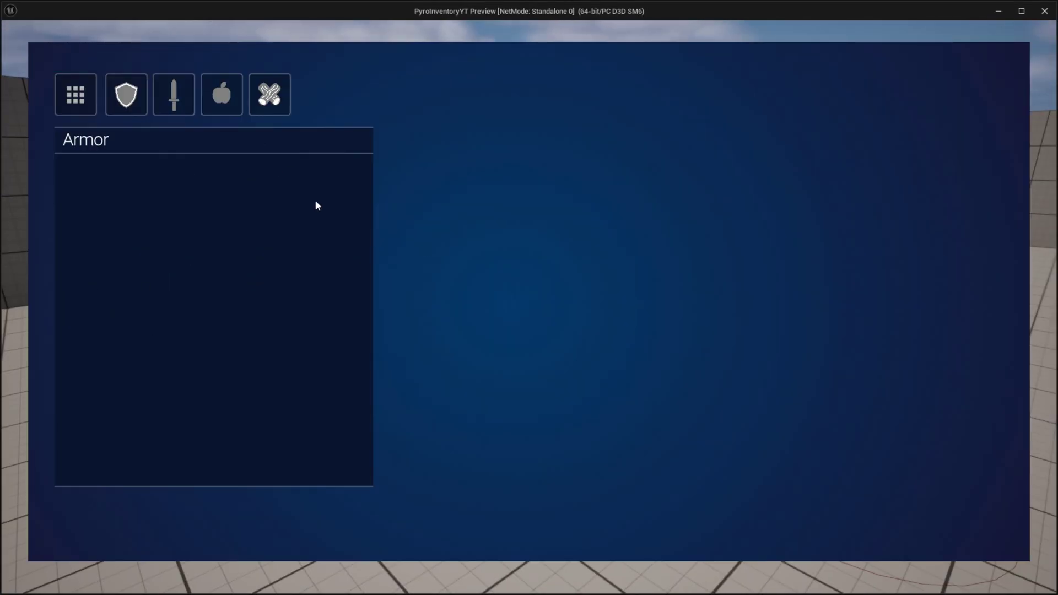
pyautogui.press('Escape')
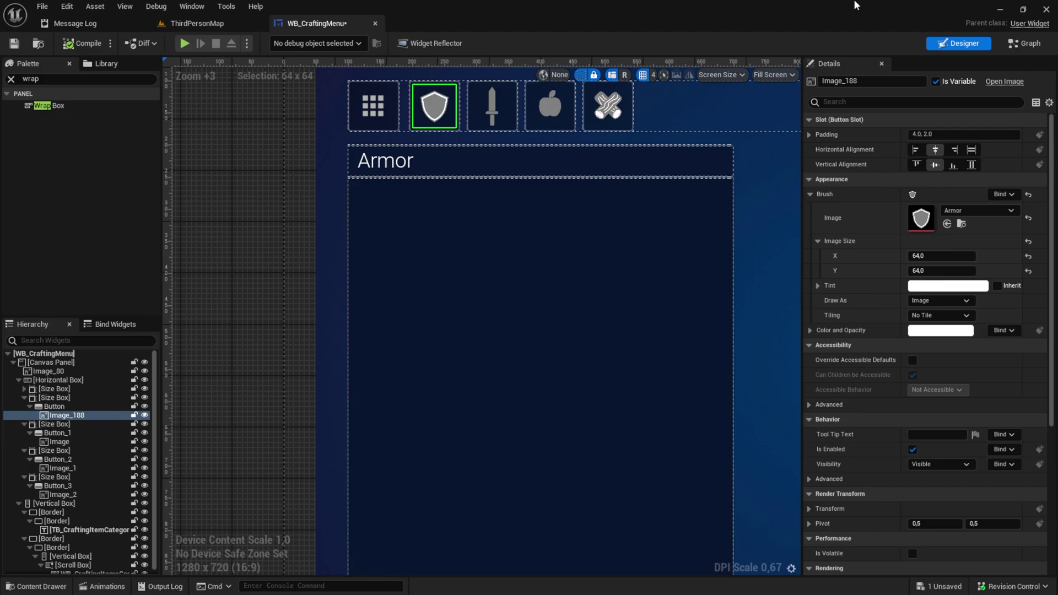
pyautogui.click(1022, 45)
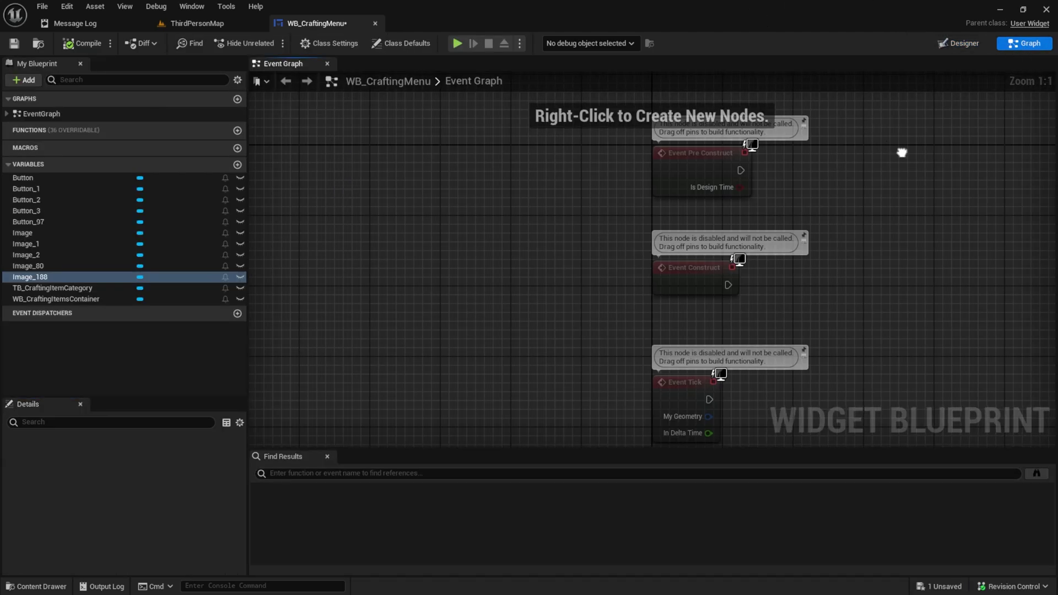
# Add a Cast To BP_ThirdPersonCharacter node after Event Construct and delete Event Tick.
pyautogui.moveTo(900, 151); pyautogui.dragTo(606, 183, button='right')
pyautogui.moveTo(524, 193); pyautogui.dragTo(665, 190)
pyautogui.write('cast to bp ch')
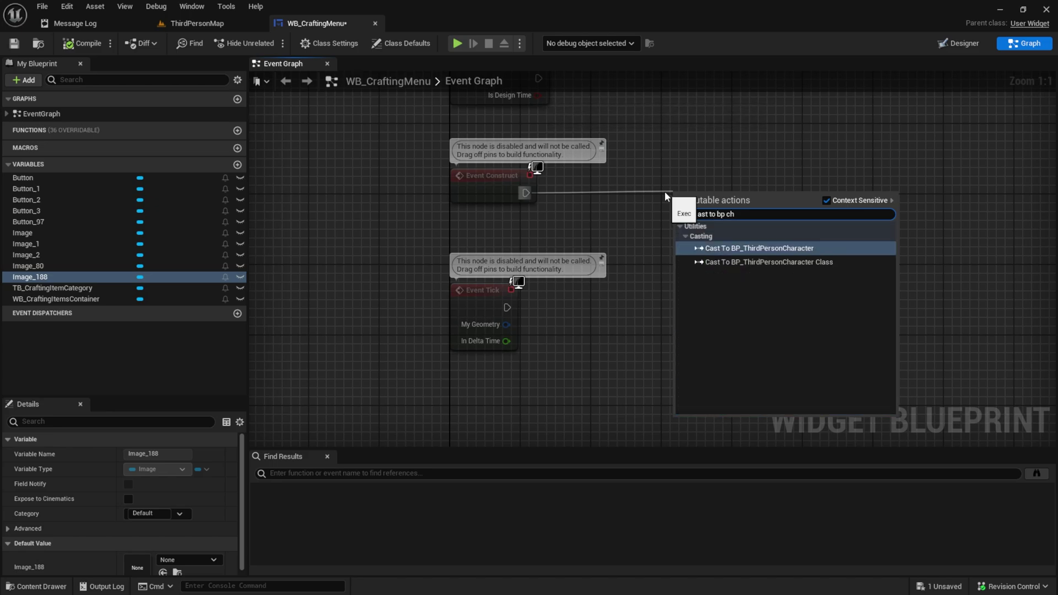
pyautogui.press('Return')
pyautogui.moveTo(753, 202); pyautogui.dragTo(860, 190)
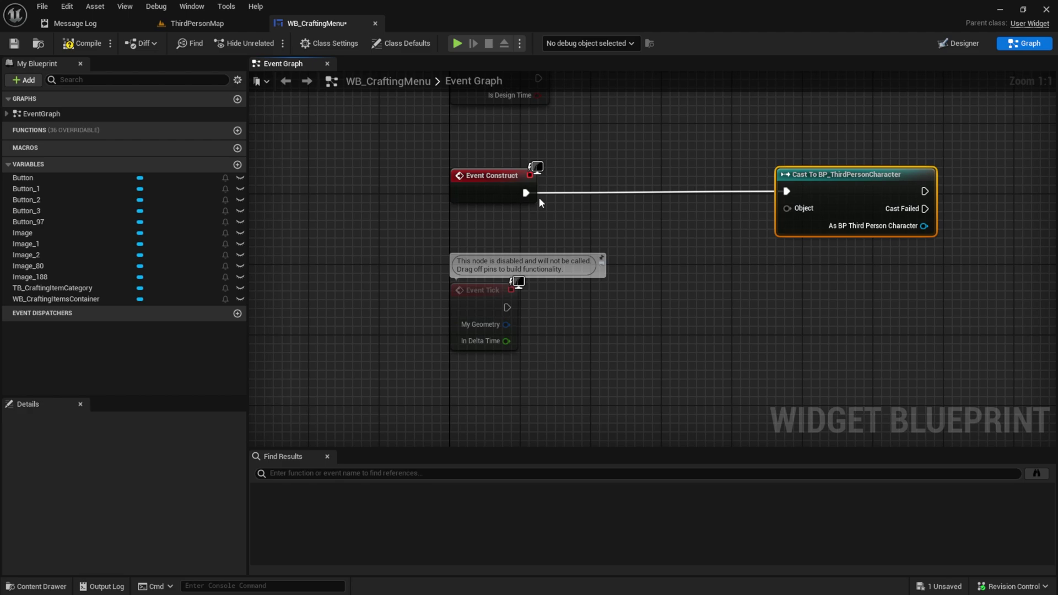
pyautogui.moveTo(484, 187); pyautogui.dragTo(648, 187)
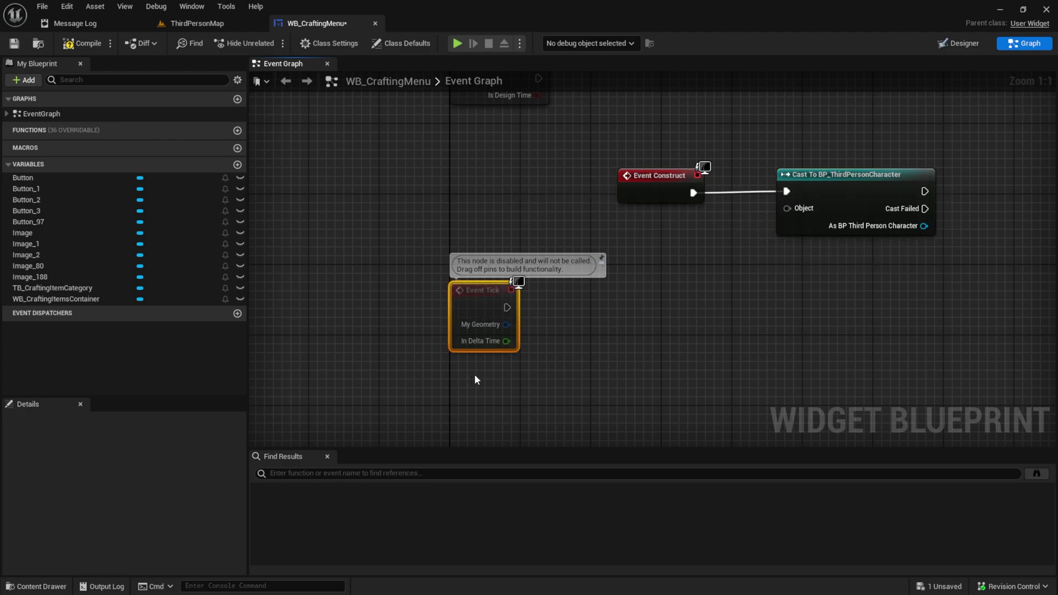
pyautogui.press('Delete')
# Feed Get Player Controller's Get Controlled Pawn into the cast's Object input.
pyautogui.rightClick(527, 305)
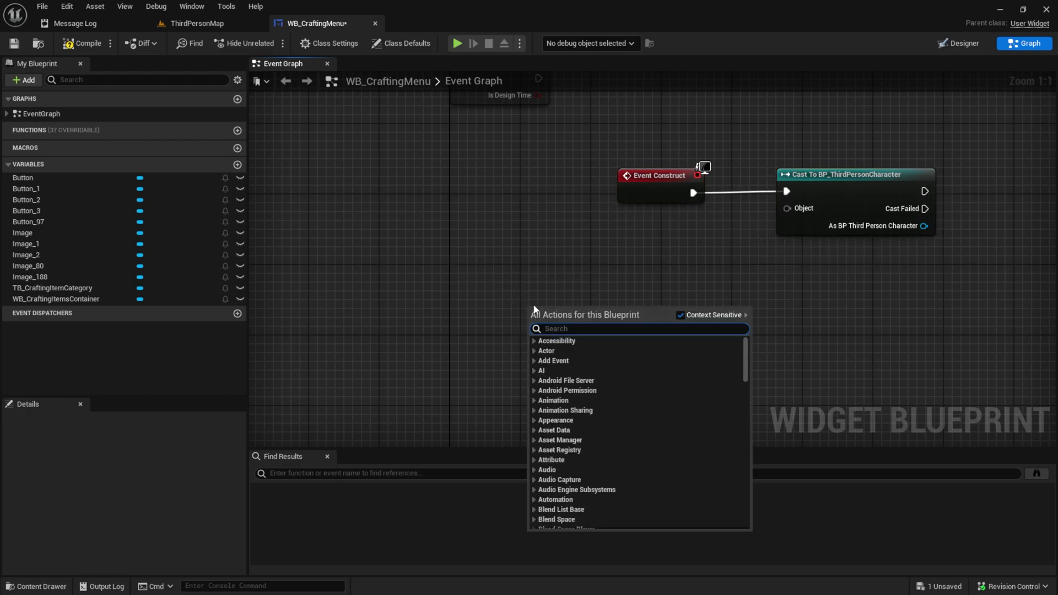
pyautogui.write('get player con')
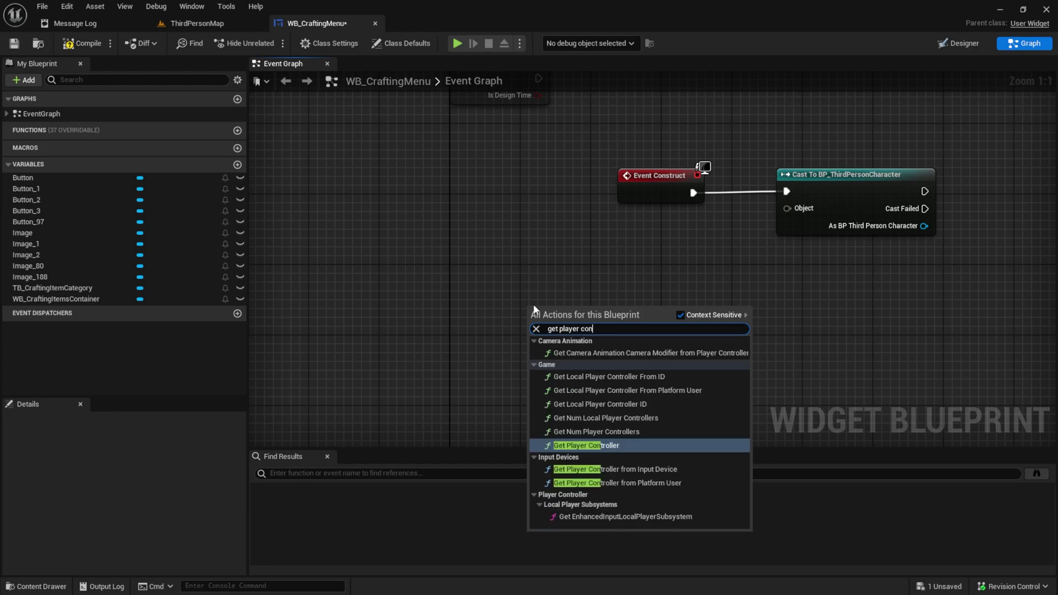
pyautogui.press('Return')
pyautogui.moveTo(585, 308)
pyautogui.mouseDown()
pyautogui.moveTo(443, 292)
pyautogui.moveTo(581, 304)
pyautogui.mouseUp()
pyautogui.write('get')
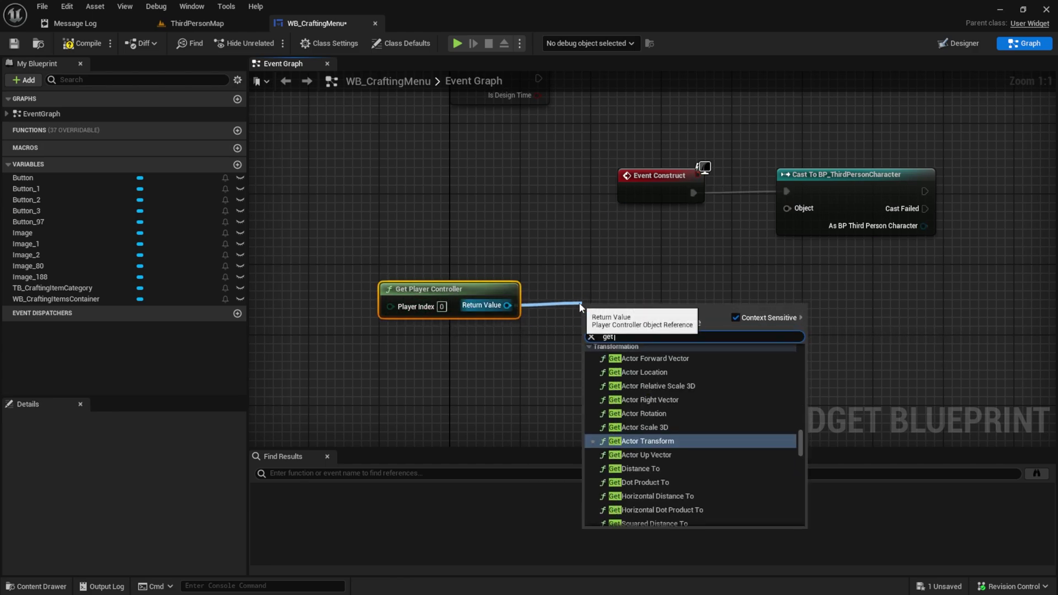
pyautogui.write(' controlled')
pyautogui.press('Return')
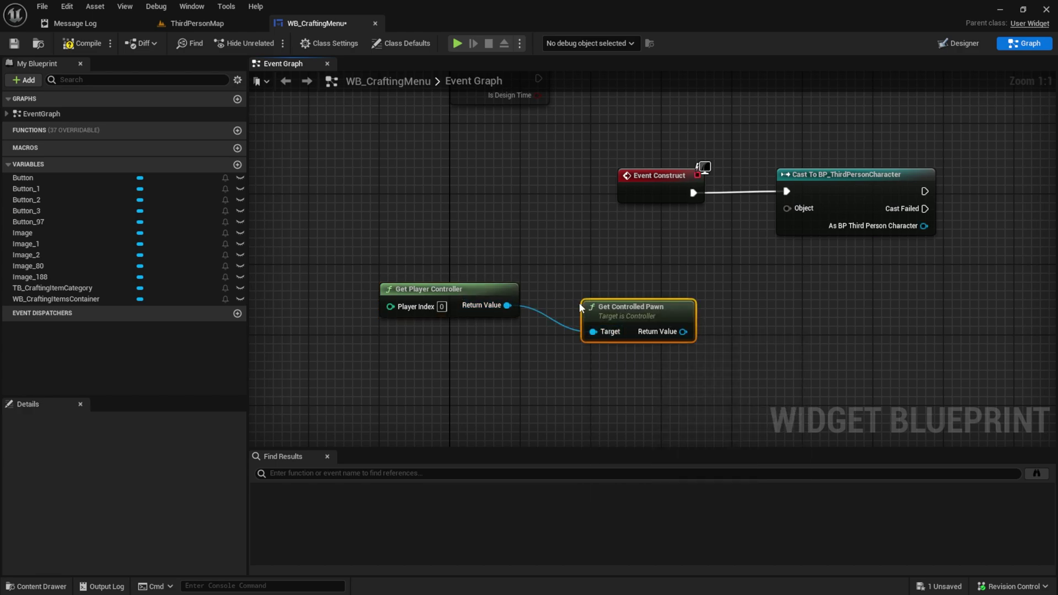
pyautogui.moveTo(623, 302); pyautogui.dragTo(623, 275)
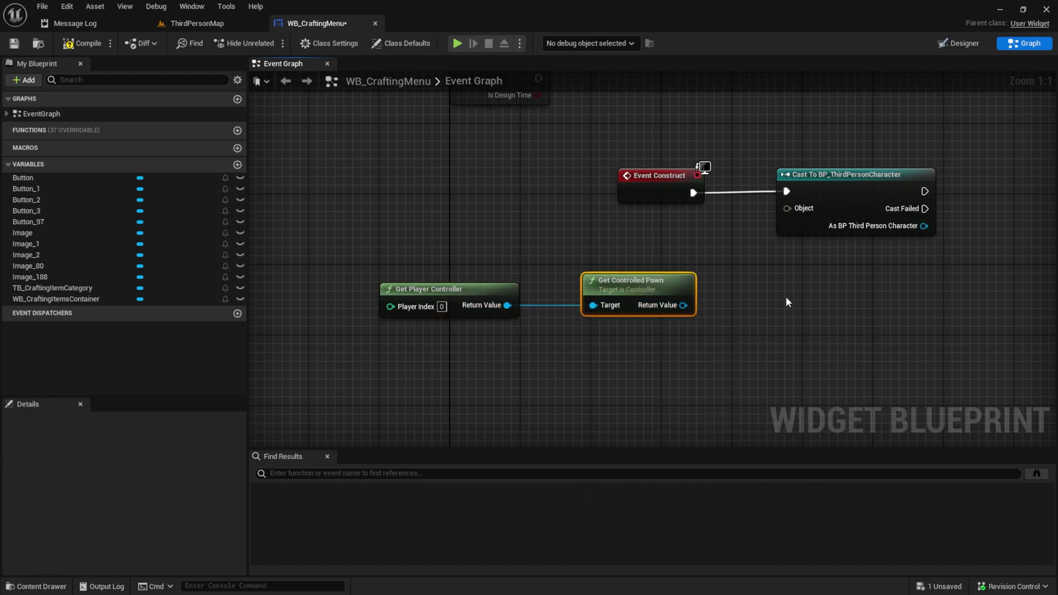
pyautogui.moveTo(665, 307); pyautogui.dragTo(787, 208)
# Promote the cast's character output to a new variable named PlayerRef.
pyautogui.click(846, 196)
pyautogui.moveTo(847, 197); pyautogui.dragTo(685, 207, button='right')
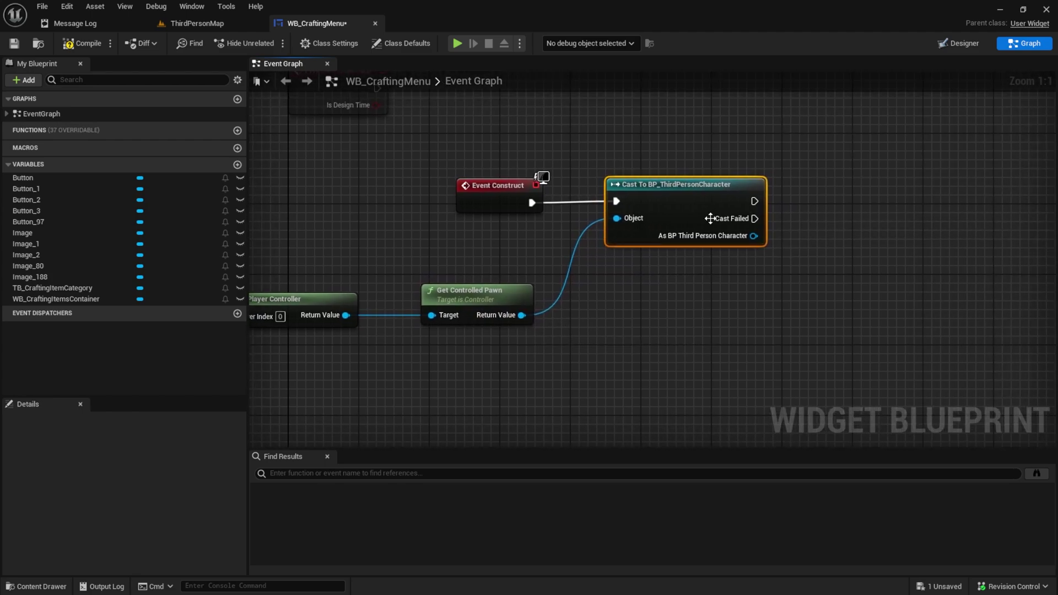
pyautogui.moveTo(753, 235); pyautogui.dragTo(829, 249)
pyautogui.click(861, 269)
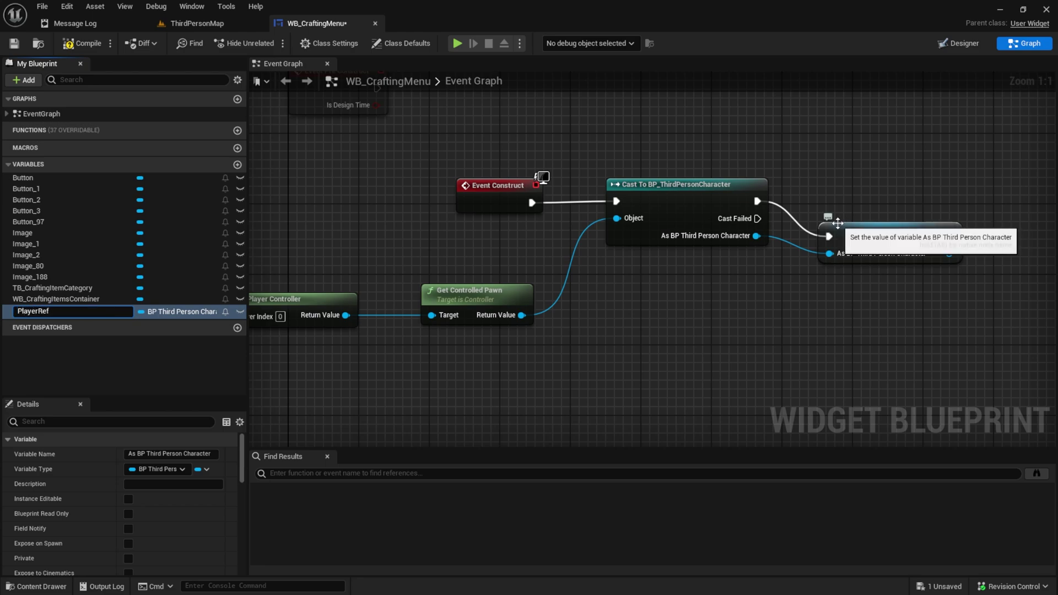
pyautogui.press('Return')
pyautogui.moveTo(837, 223); pyautogui.dragTo(855, 190)
pyautogui.click(901, 156)
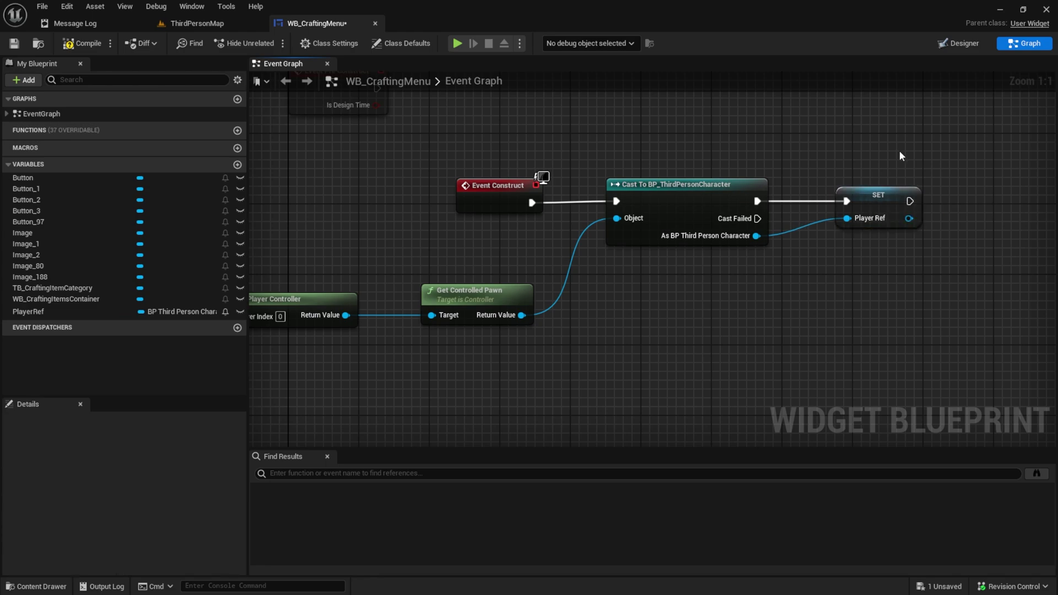
pyautogui.moveTo(901, 156); pyautogui.dragTo(834, 145, button='right')
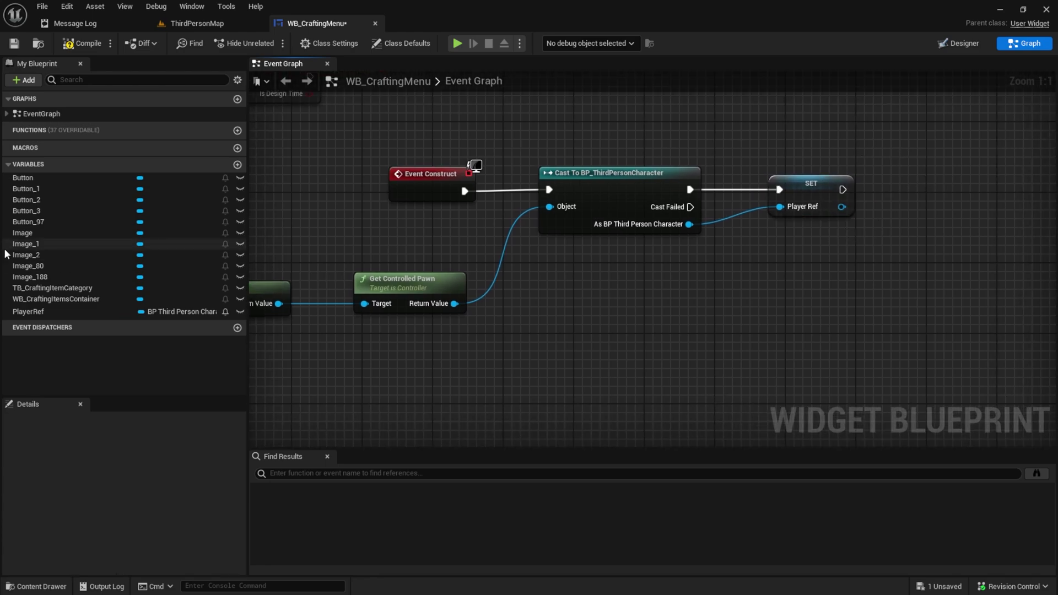
# Set the Button variable's category to a new Designer category.
pyautogui.click(33, 179)
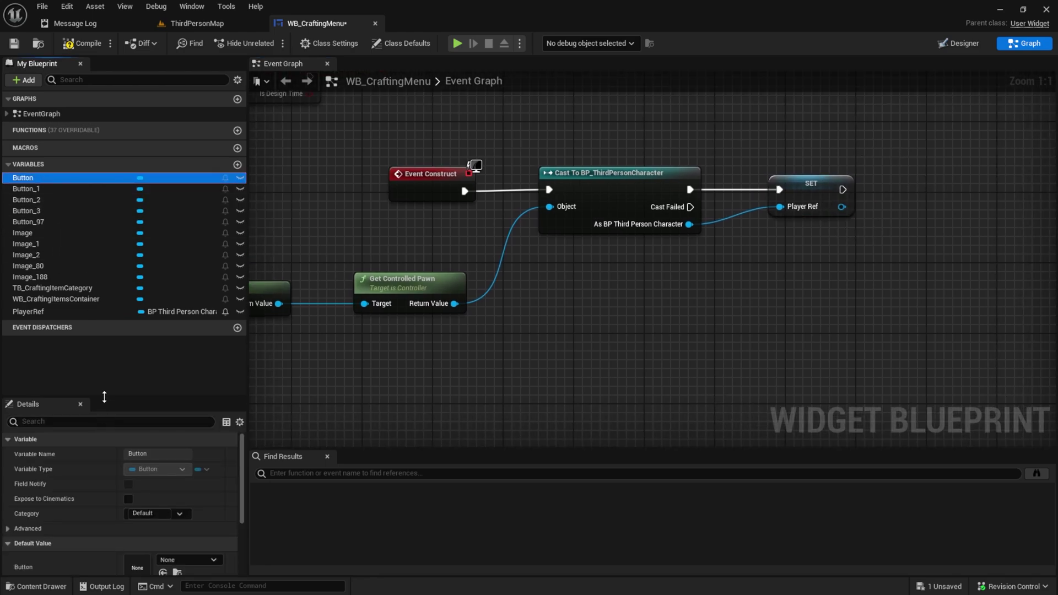
pyautogui.moveTo(106, 393); pyautogui.dragTo(114, 350)
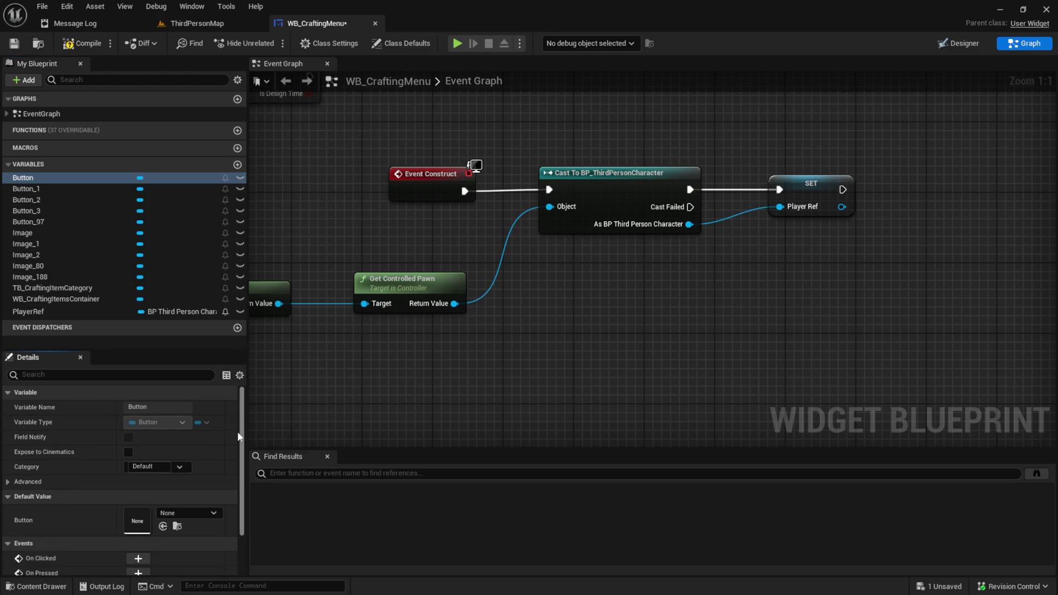
pyautogui.click(146, 467)
pyautogui.write('De')
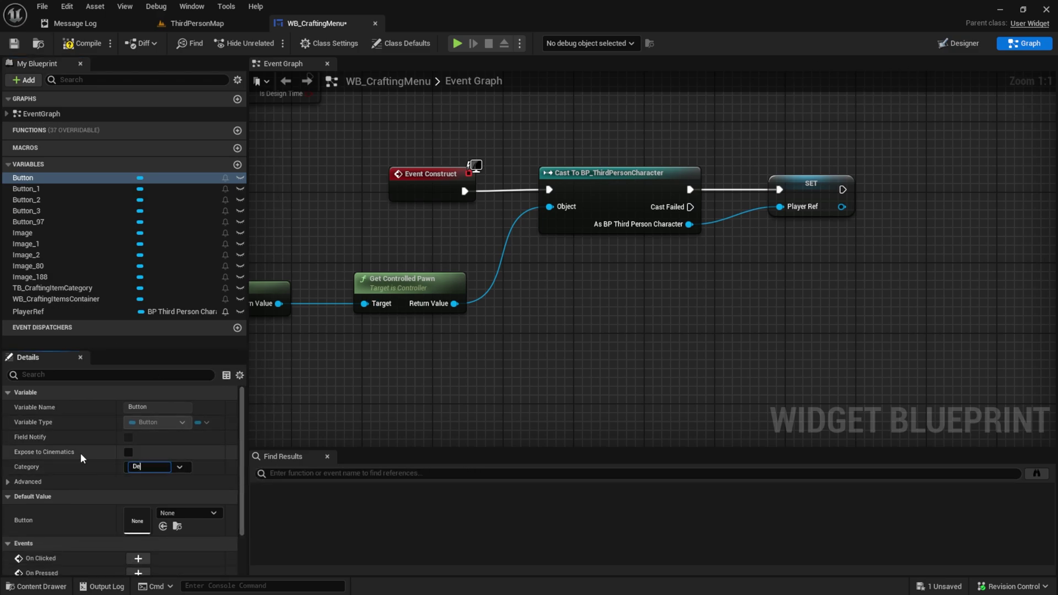
pyautogui.write('signer')
pyautogui.press('Return')
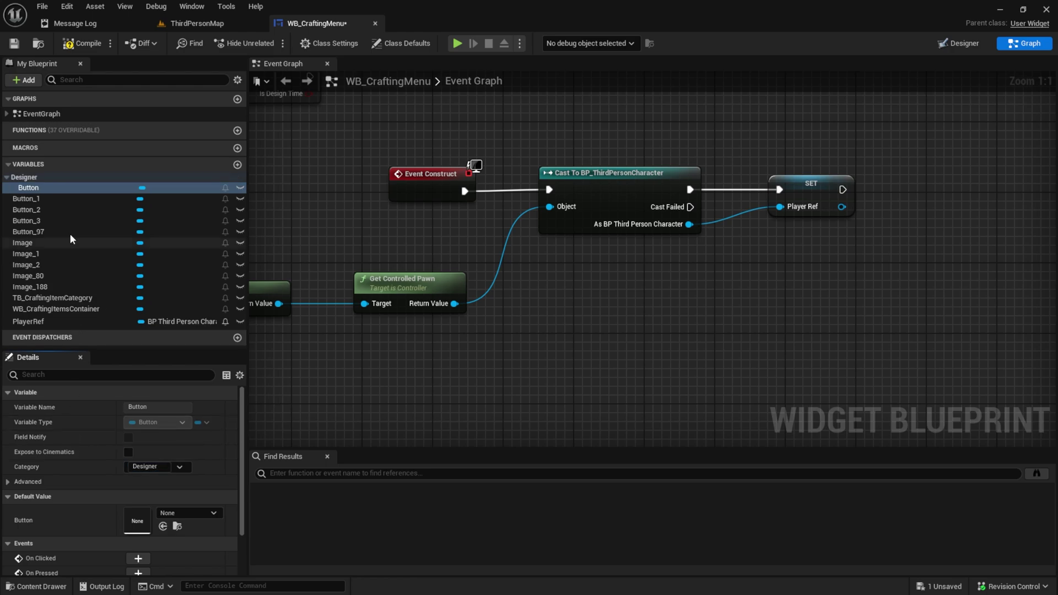
# Move the remaining buttons, images, TB_CraftingItemCategory and container into Designer, then collapse it.
pyautogui.click(48, 199)
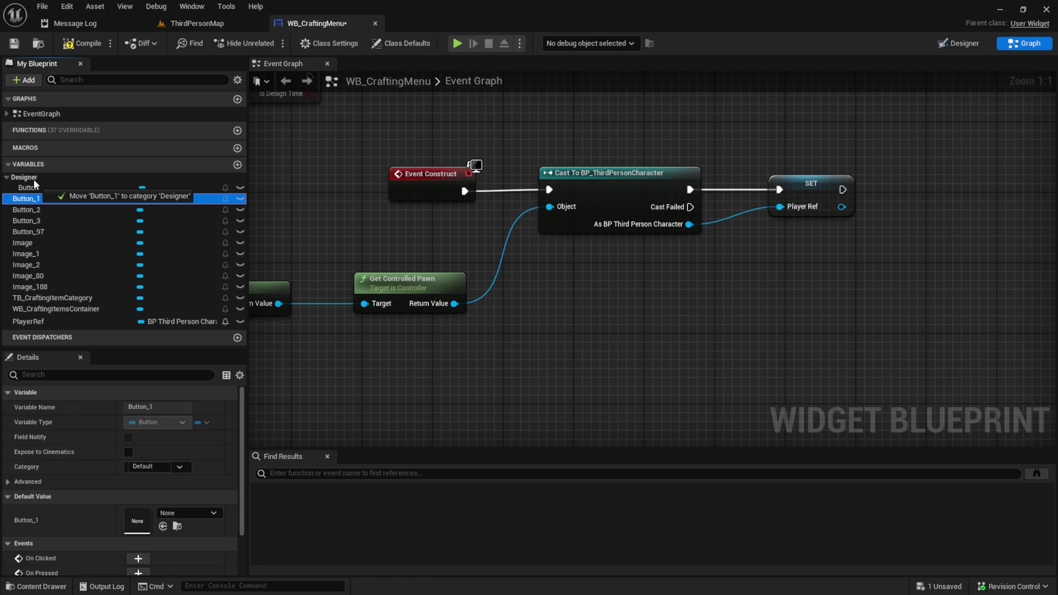
pyautogui.moveTo(34, 182); pyautogui.dragTo(32, 179)
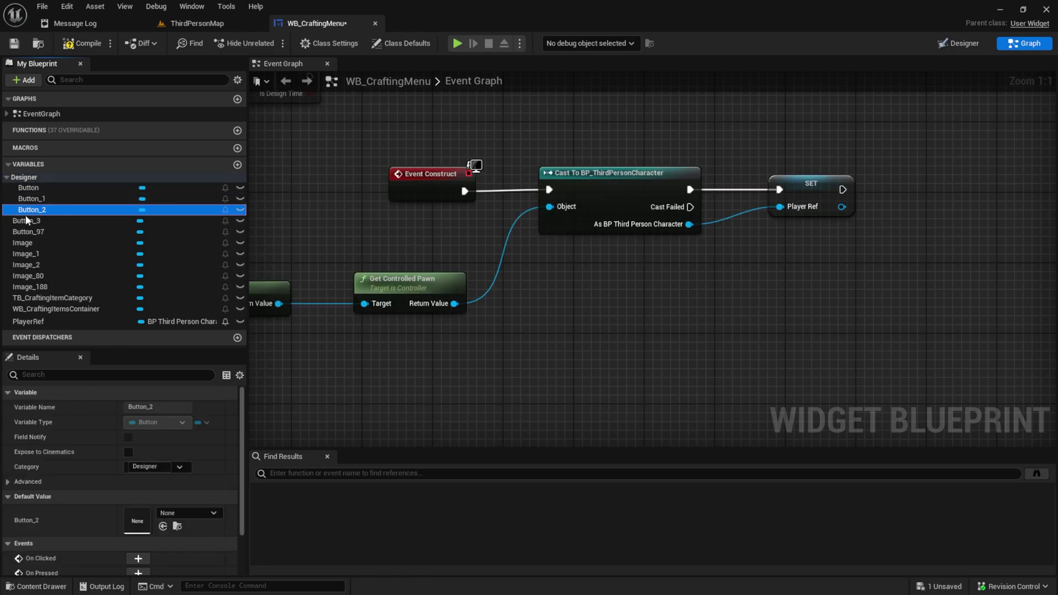
pyautogui.moveTo(26, 221); pyautogui.dragTo(26, 184)
pyautogui.moveTo(22, 242); pyautogui.dragTo(33, 179)
pyautogui.moveTo(31, 253); pyautogui.dragTo(33, 180)
pyautogui.moveTo(27, 276); pyautogui.dragTo(33, 180)
pyautogui.moveTo(27, 286); pyautogui.dragTo(33, 179)
pyautogui.moveTo(27, 309); pyautogui.dragTo(10, 175)
pyautogui.click(7, 176)
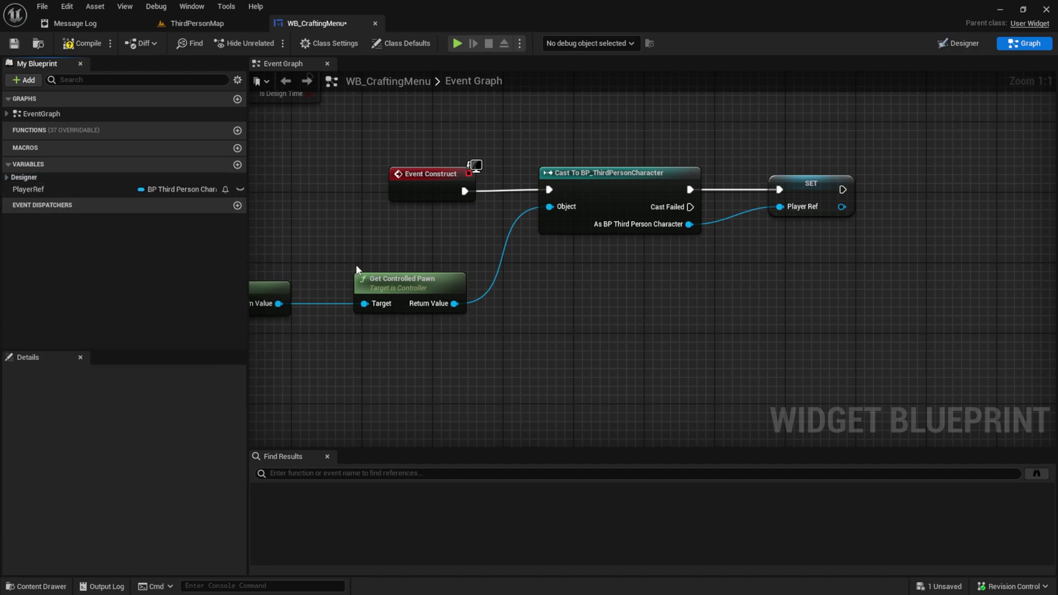
# Add a custom event named UpdateAllCraftingSlots to the graph.
pyautogui.moveTo(646, 378); pyautogui.dragTo(819, 209, button='right')
pyautogui.rightClick(715, 346)
pyautogui.write('add c')
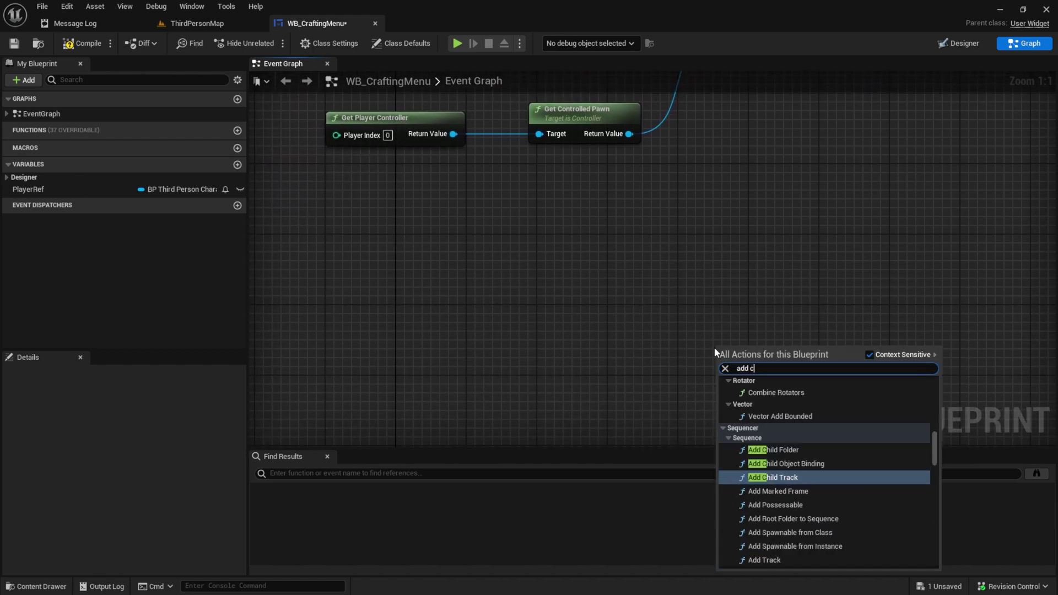
pyautogui.write('us')
pyautogui.press('Return')
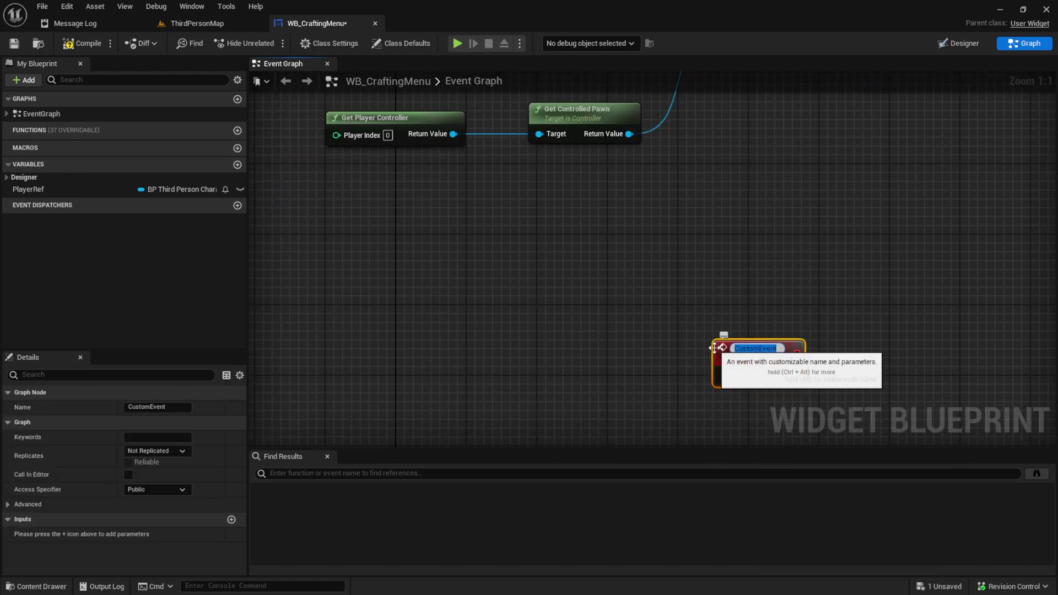
pyautogui.write('Update')
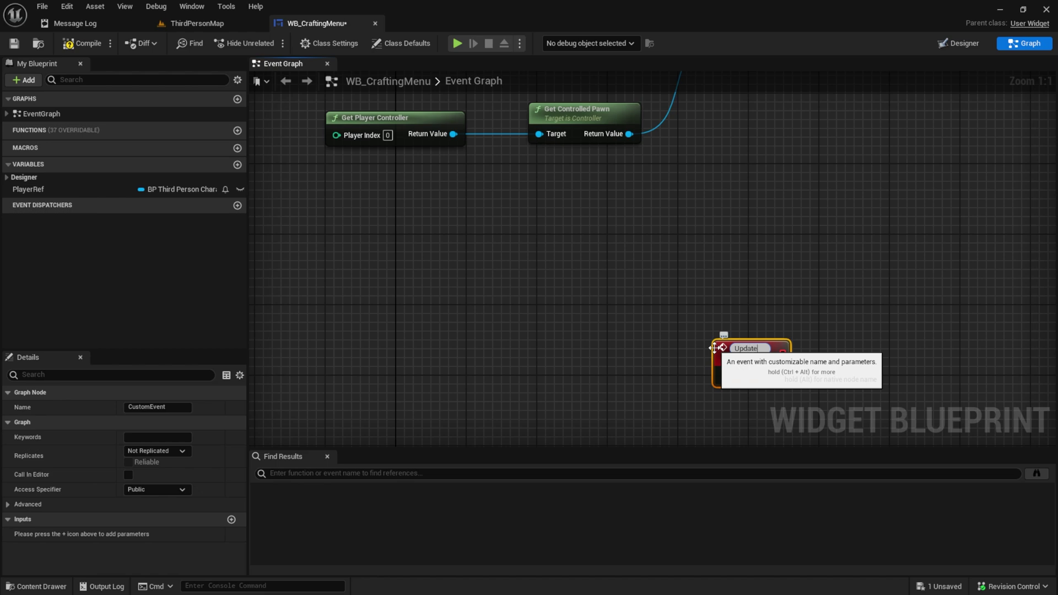
pyautogui.write('AllCraftin')
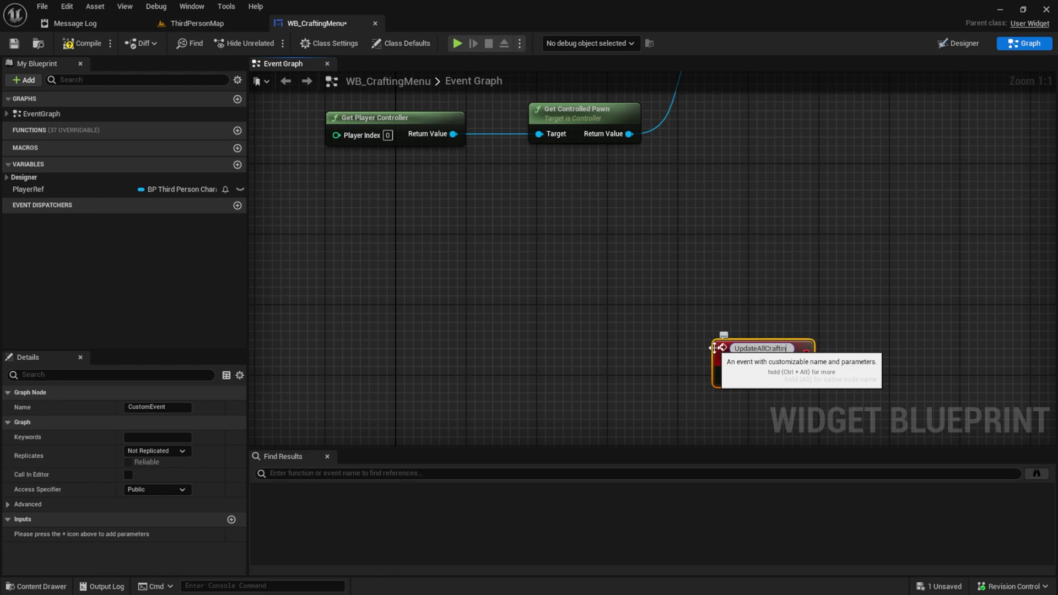
pyautogui.write('gSlots')
pyautogui.press('Return')
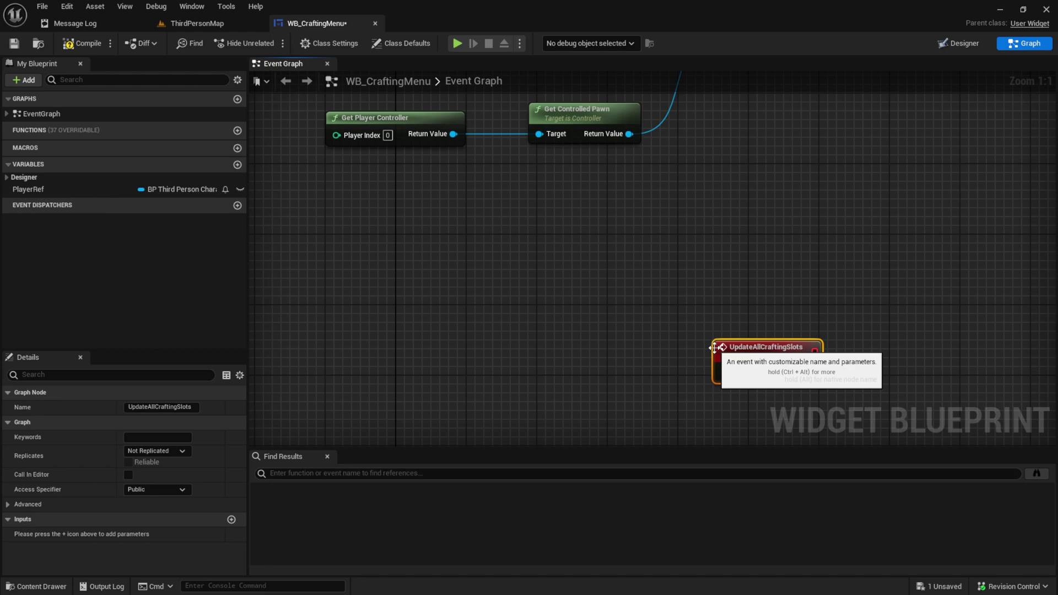
pyautogui.press('Home')
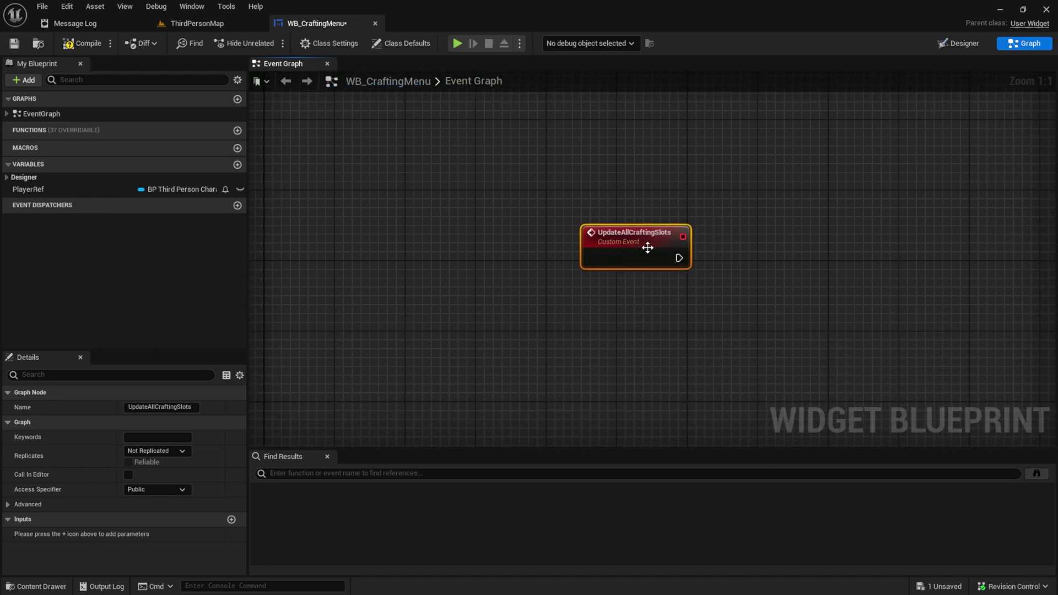
# Give the event an input DataTableToUse of type Data Table object reference.
pyautogui.click(230, 519)
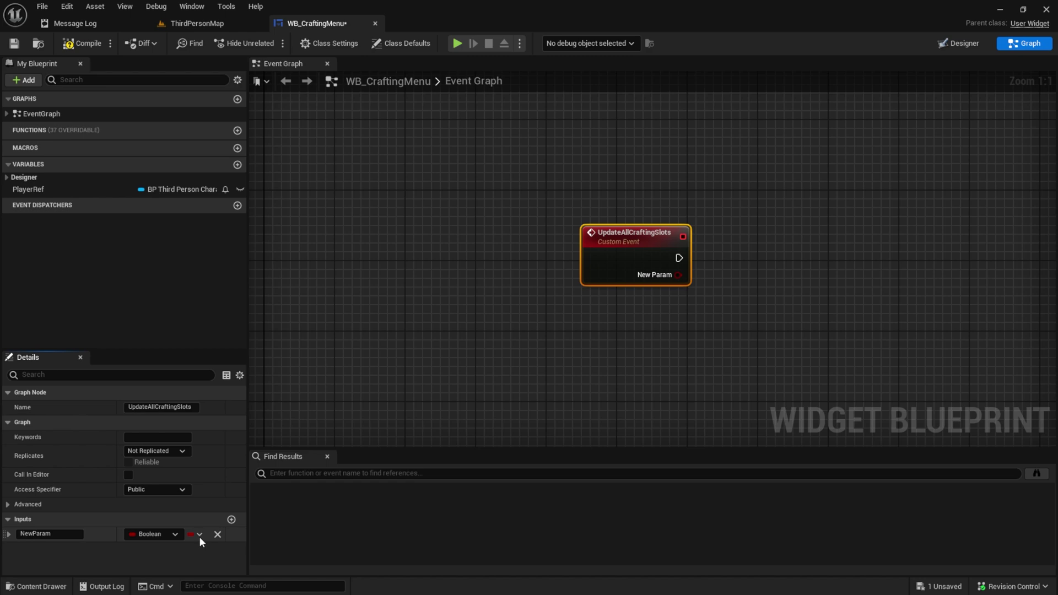
pyautogui.doubleClick(68, 534)
pyautogui.write('DataTableTo')
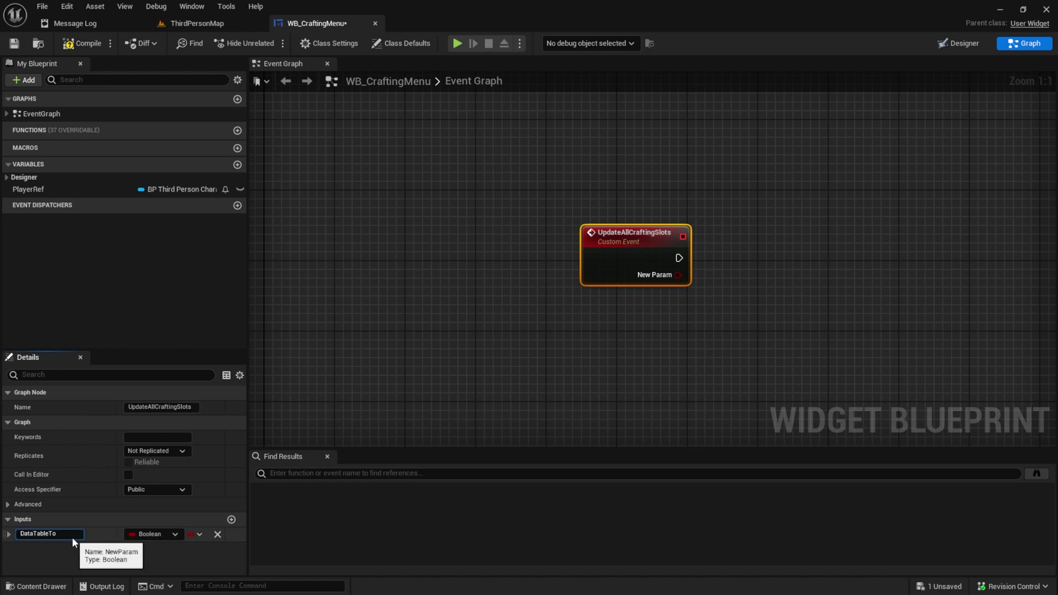
pyautogui.write('Use')
pyautogui.press('Return')
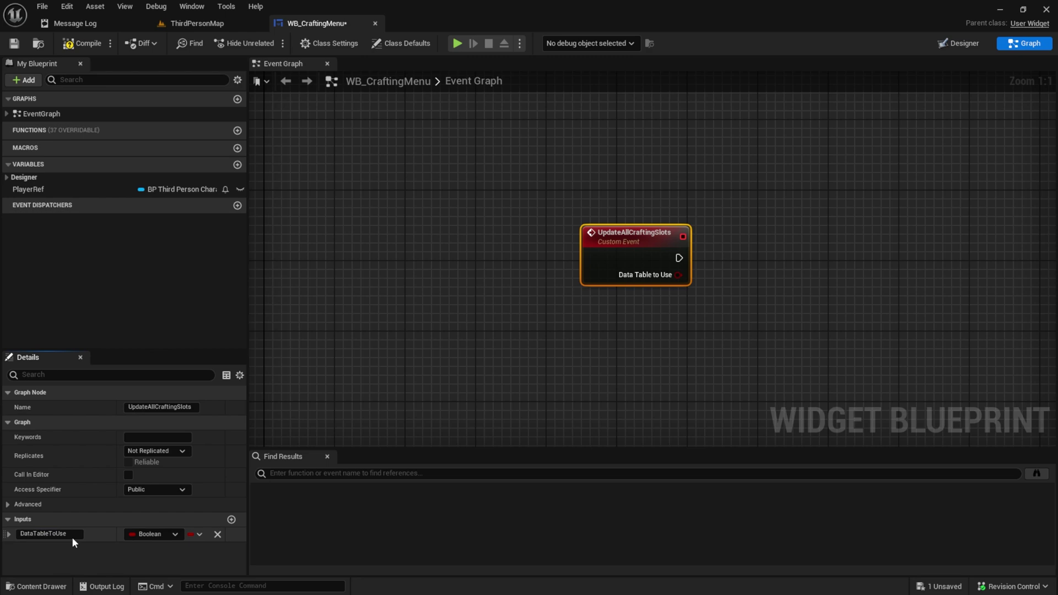
pyautogui.click(157, 533)
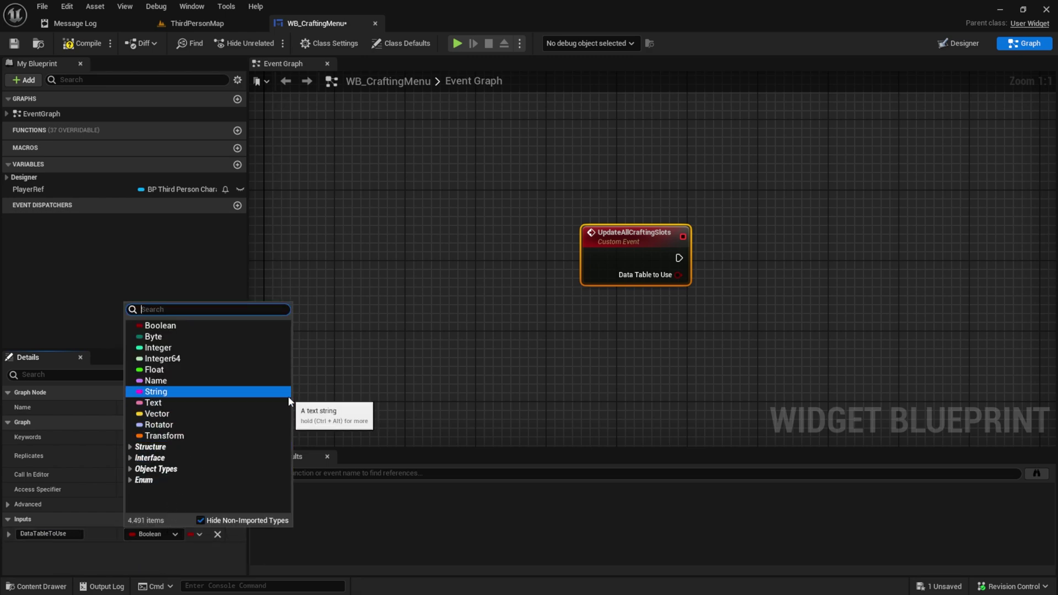
pyautogui.write('sd')
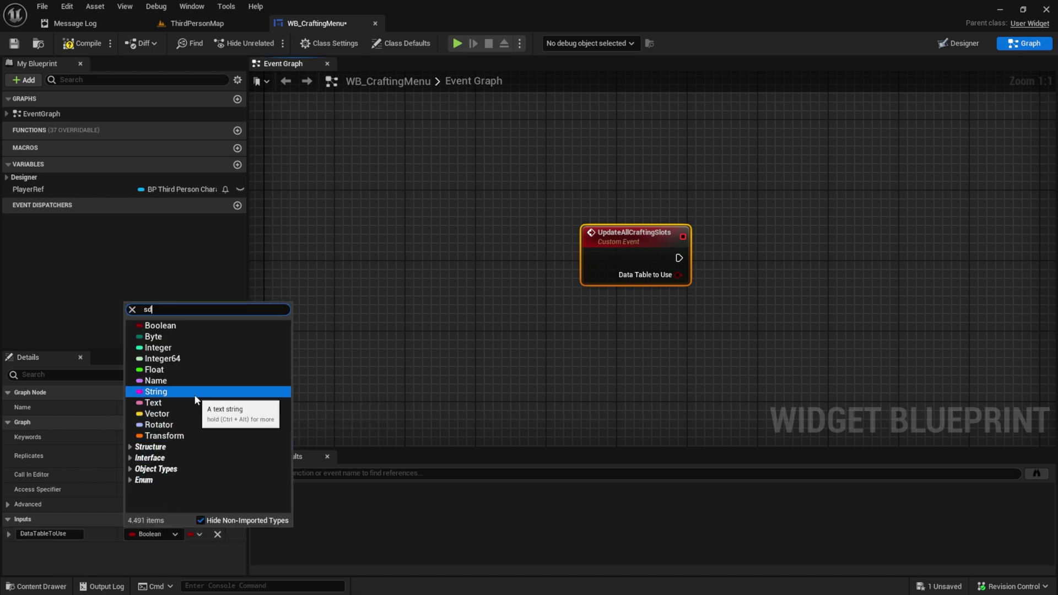
pyautogui.write('ea')
pyautogui.press('BackSpace')
pyautogui.press('BackSpace')
pyautogui.press('BackSpace')
pyautogui.press('BackSpace')
pyautogui.write('datat')
pyautogui.moveTo(218, 382)
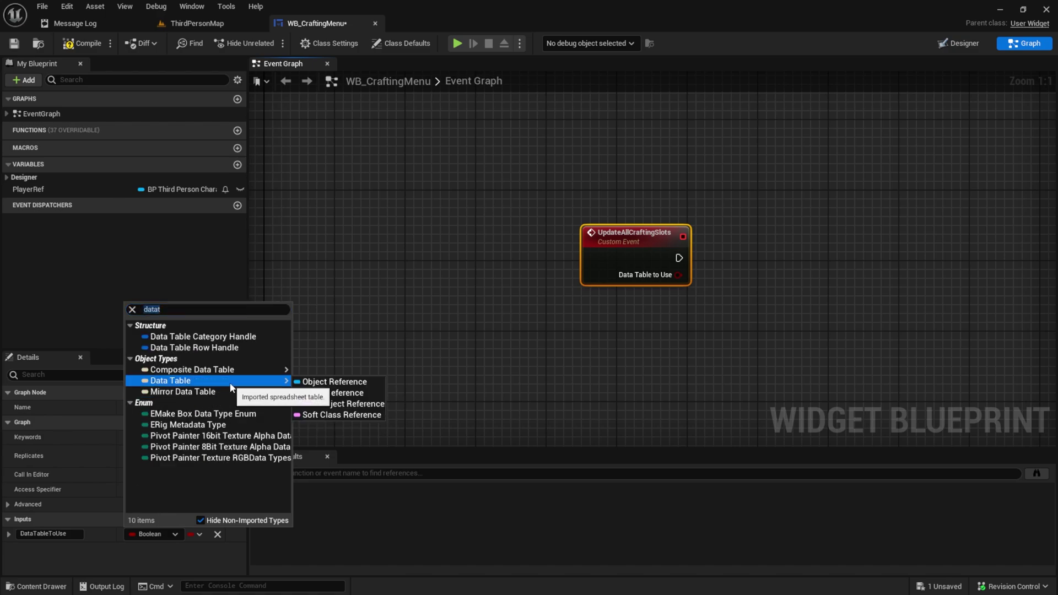
pyautogui.click(314, 382)
pyautogui.moveTo(484, 359); pyautogui.dragTo(224, 326, button='right')
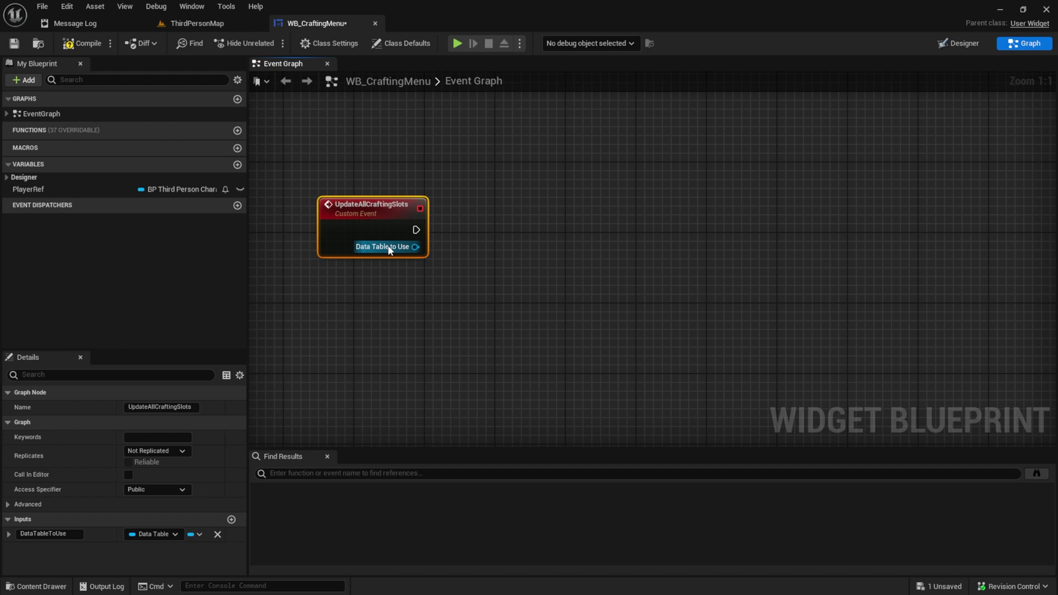
# Promote the Data Table to Use pin to a variable and align its SET node.
pyautogui.moveTo(416, 248); pyautogui.dragTo(511, 276)
pyautogui.click(530, 288)
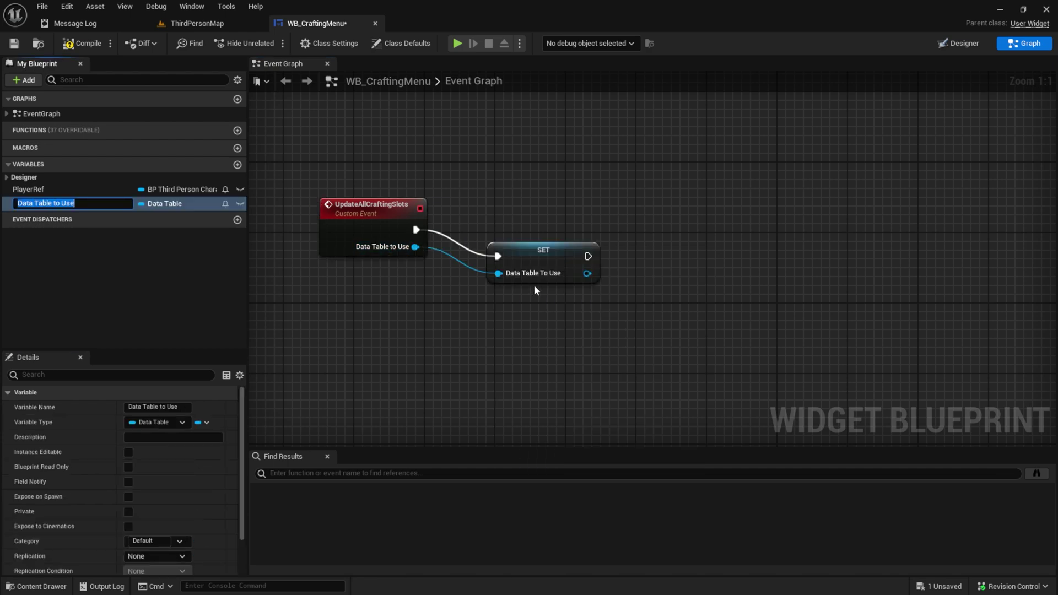
pyautogui.press('Return')
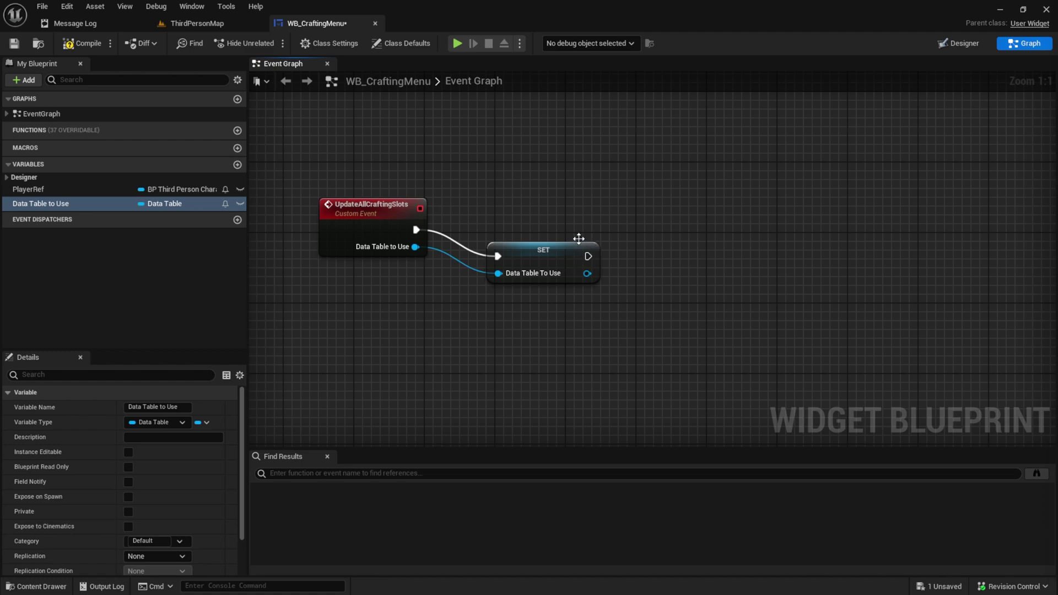
pyautogui.moveTo(578, 238); pyautogui.dragTo(586, 212)
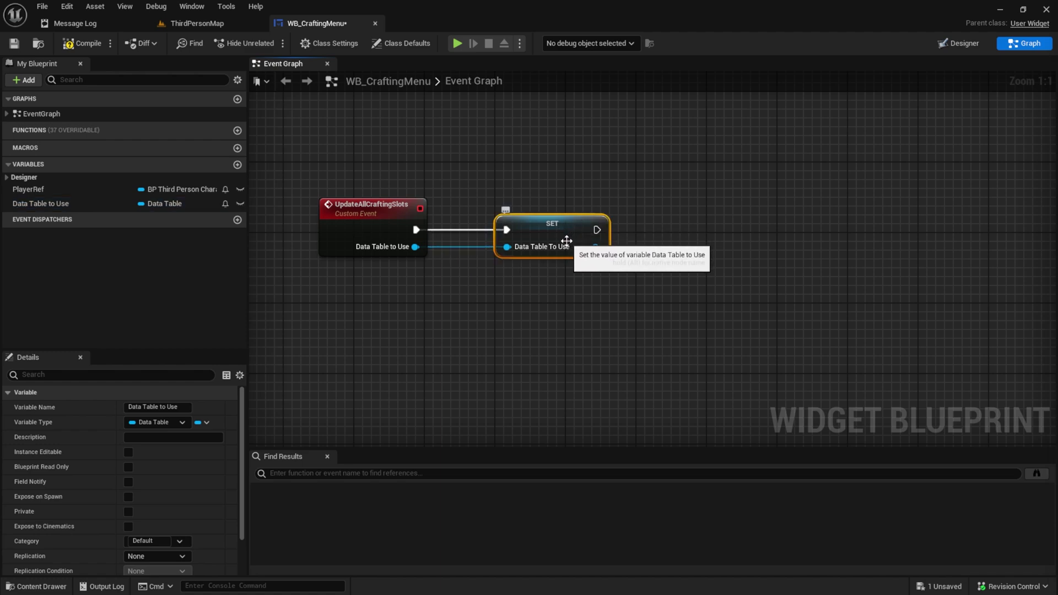
# Add a second event input CraftableItemsName of type Name.
pyautogui.click(400, 243)
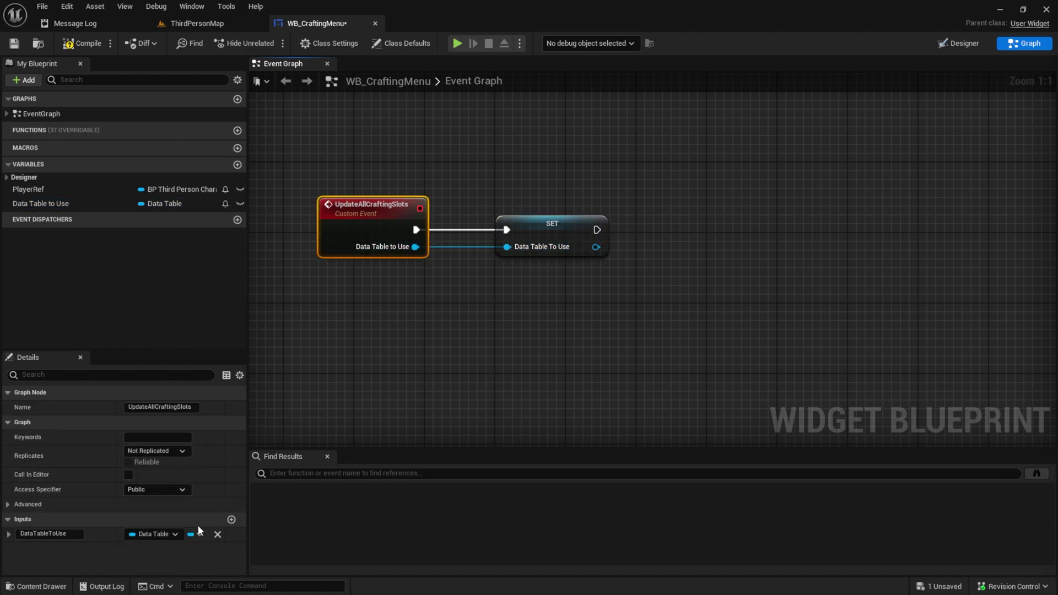
pyautogui.click(232, 519)
pyautogui.click(69, 548)
pyautogui.hotkey('ctrl', 'a')
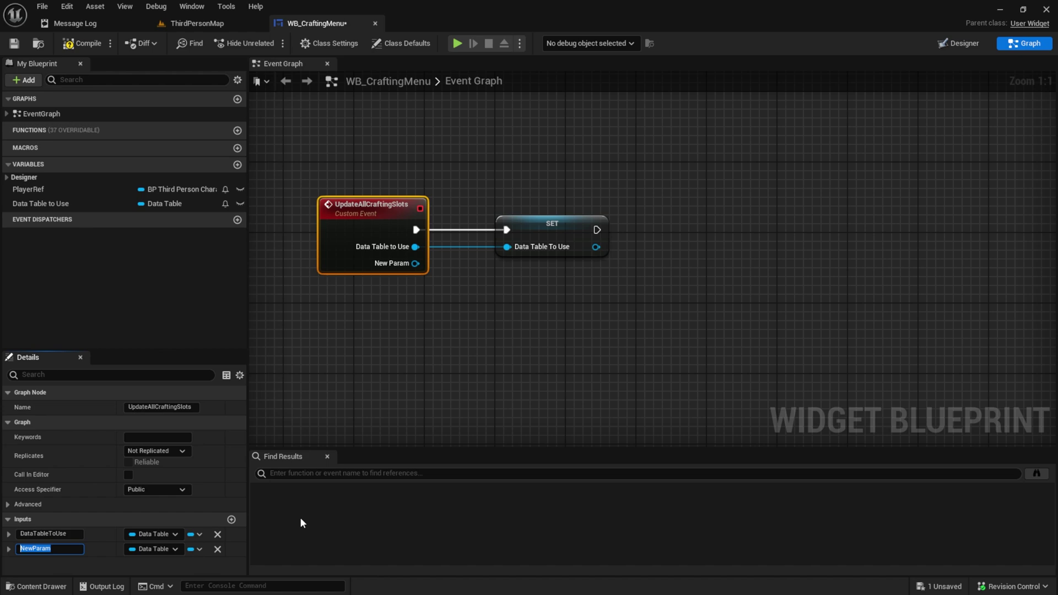
pyautogui.write('CraftableItems')
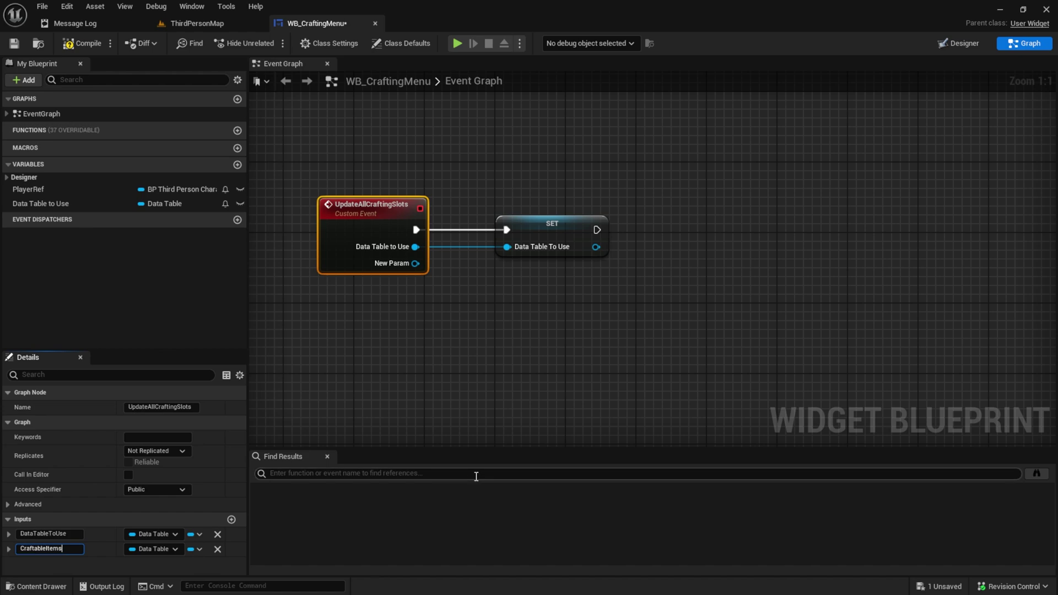
pyautogui.write('Name')
pyautogui.press('Return')
pyautogui.click(156, 548)
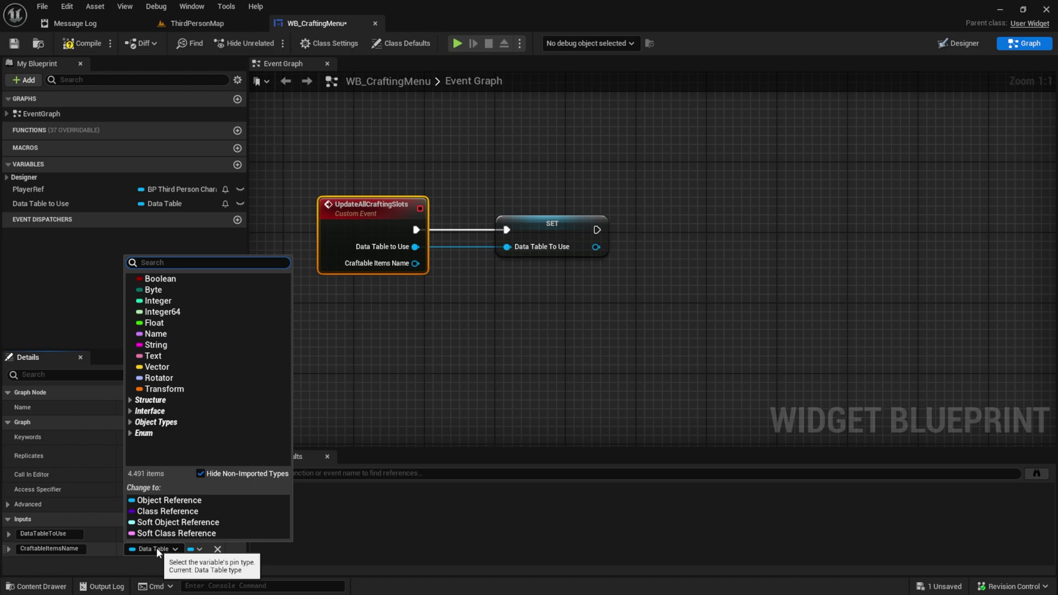
pyautogui.click(157, 333)
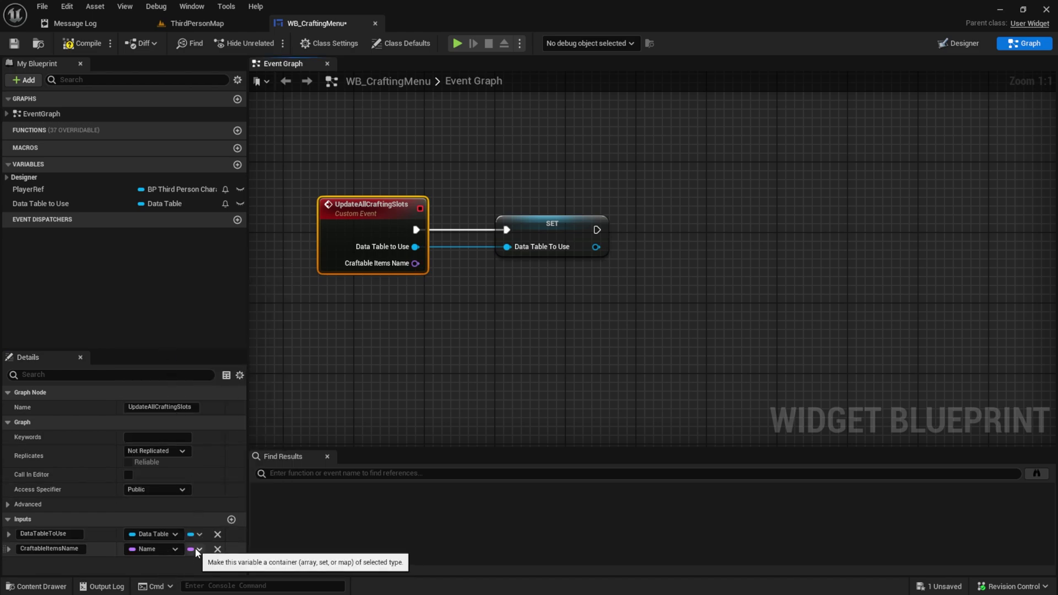